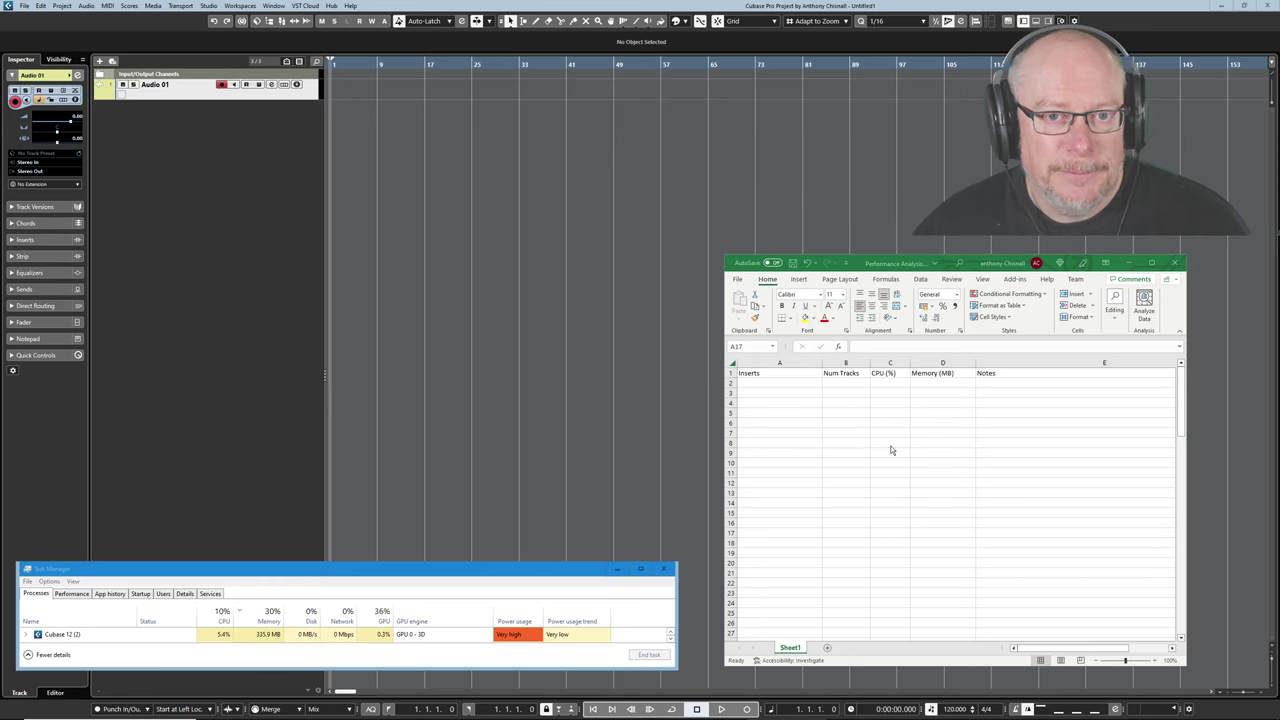
- Fill row 2 of the performance log with 1 track, CPU 2-6 and 378 MB memory
left_click(217, 105)
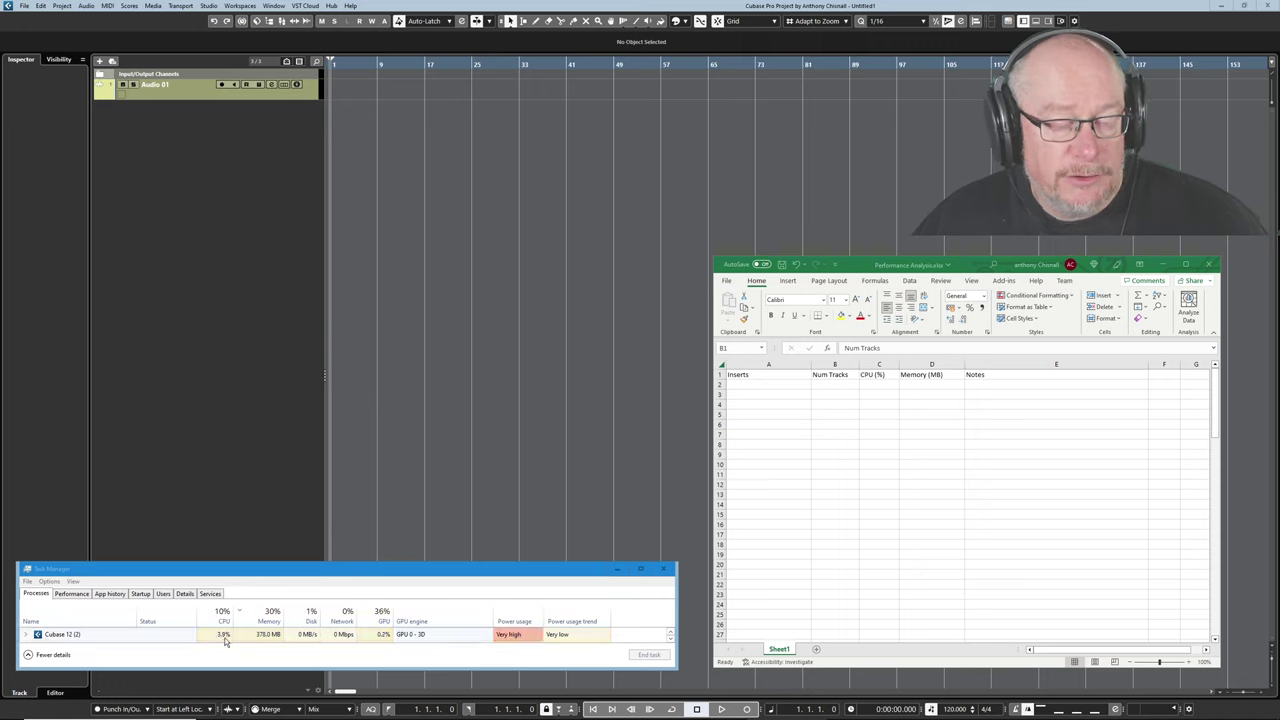
left_click(879, 385)
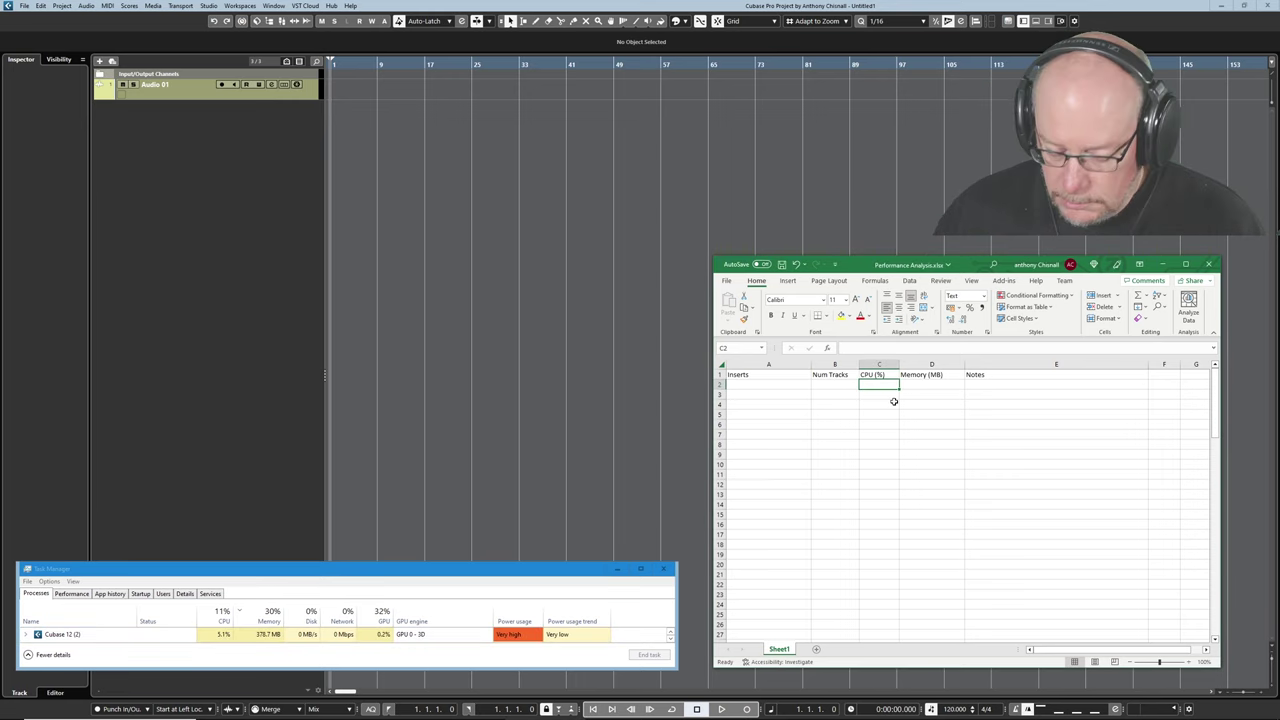
type("2-")
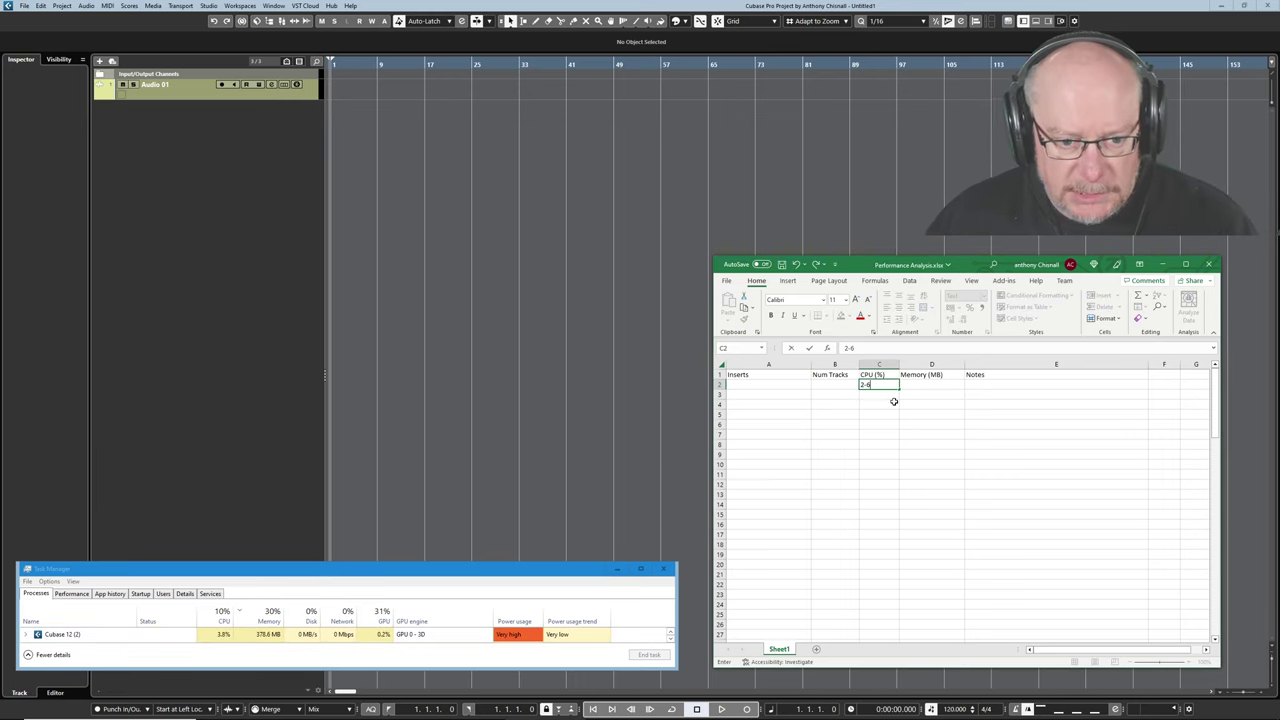
type("6")
key("shift+Tab")
type("1")
key("Tab")
key("Tab")
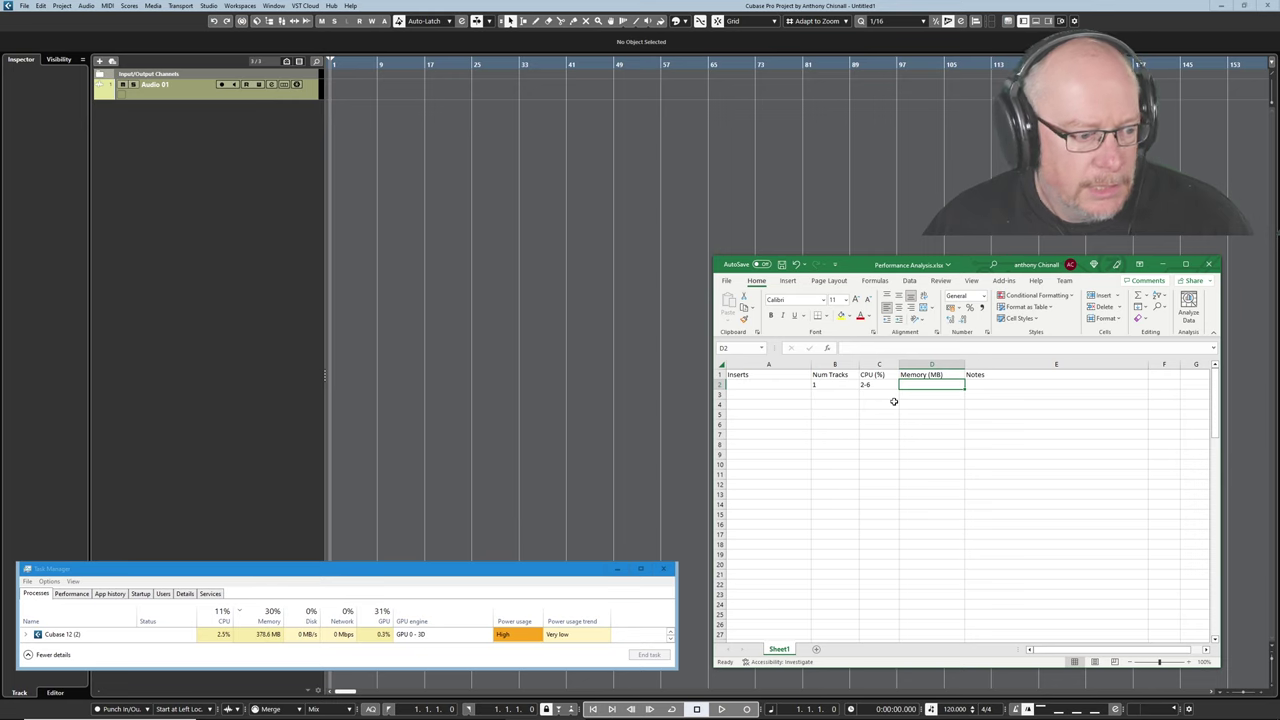
type("378")
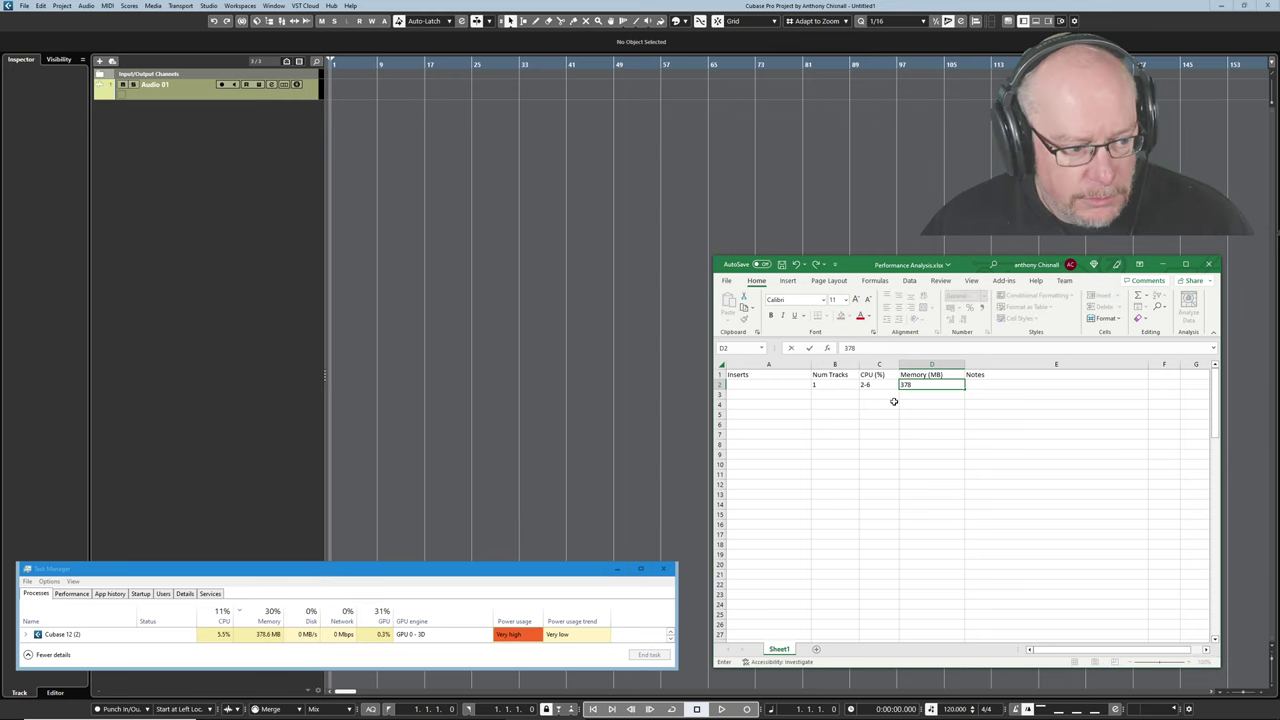
key("Return")
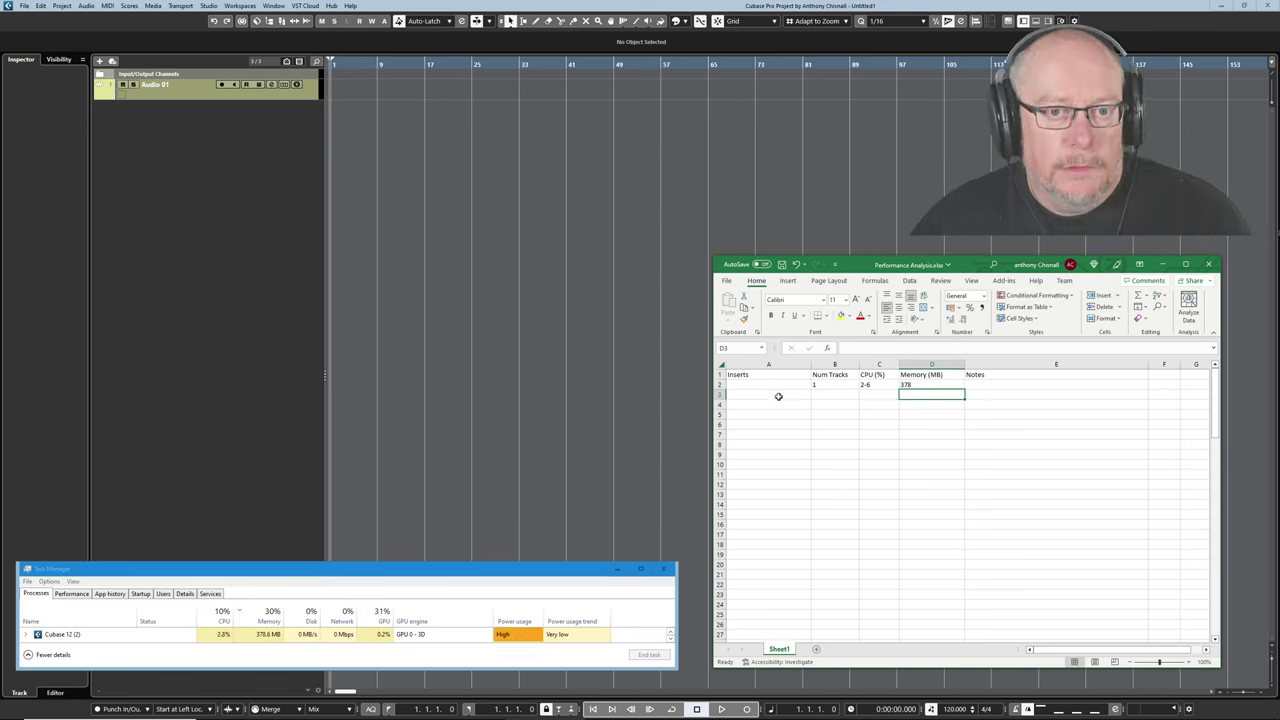
- Add a second audio track, Audio 02, and log 2 tracks at 382 MB in Excel
double_click(206, 96)
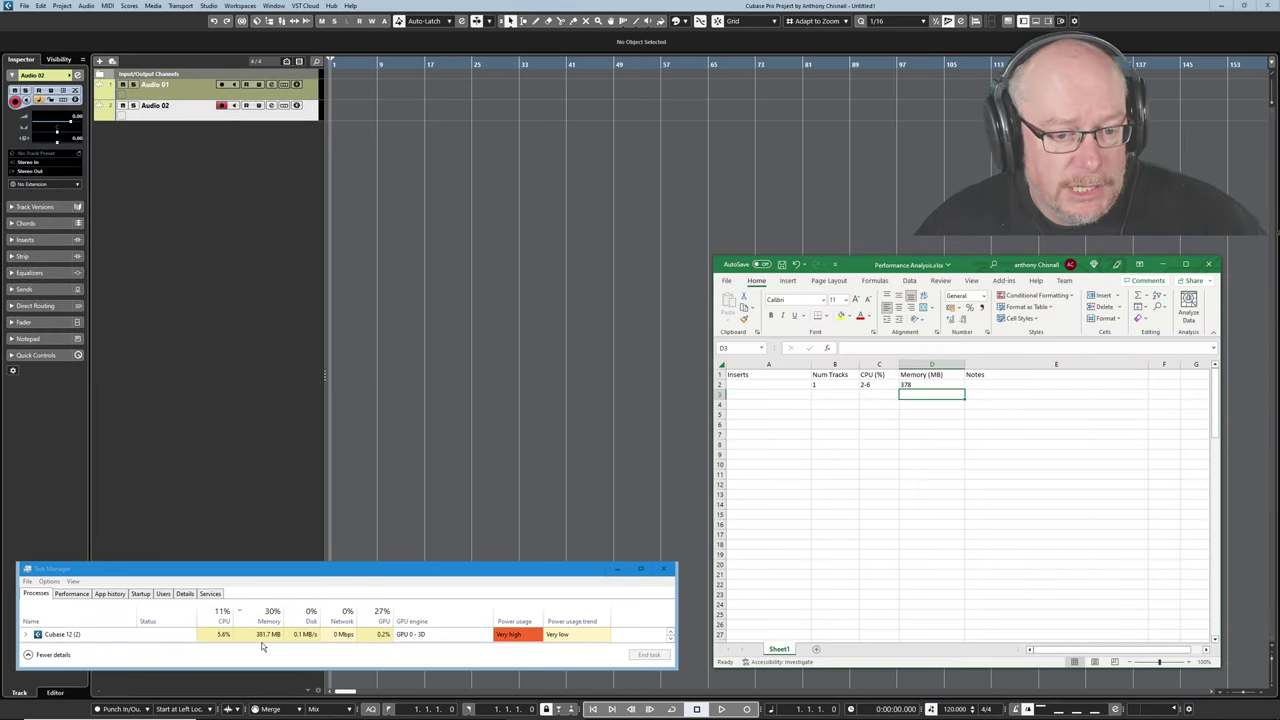
type("382")
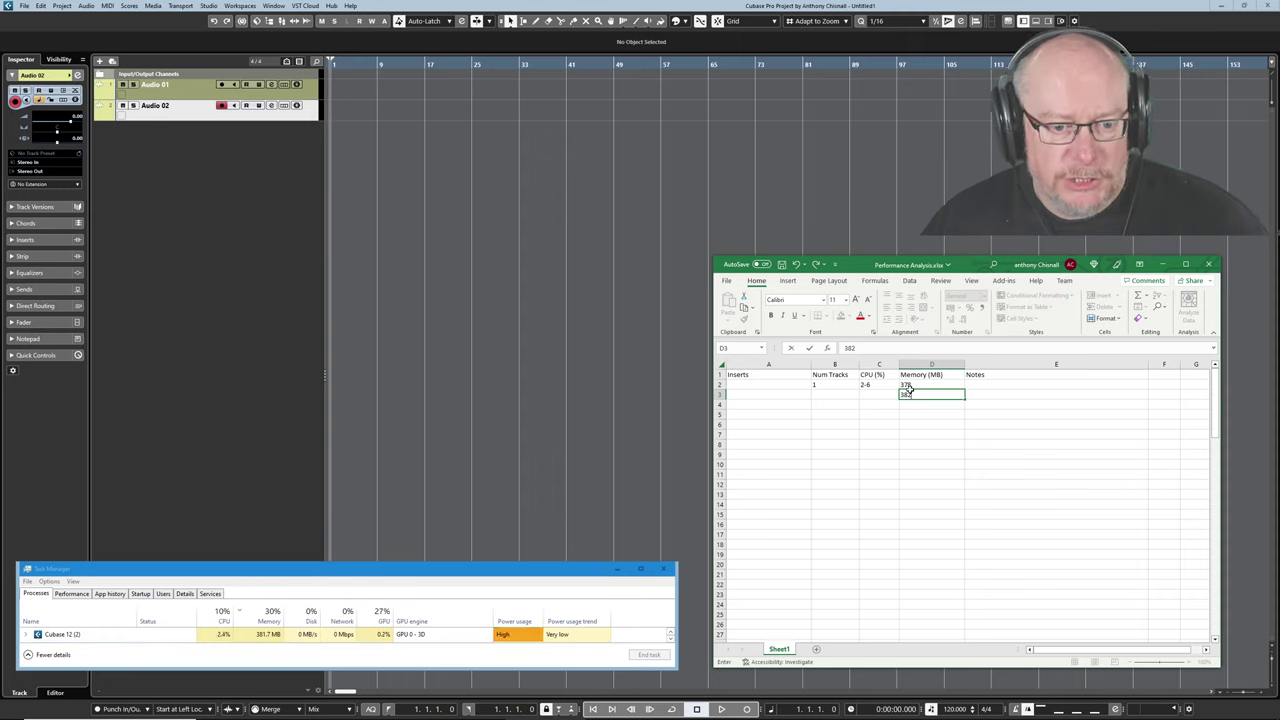
key("Left")
key("Left")
type("2")
key("Return")
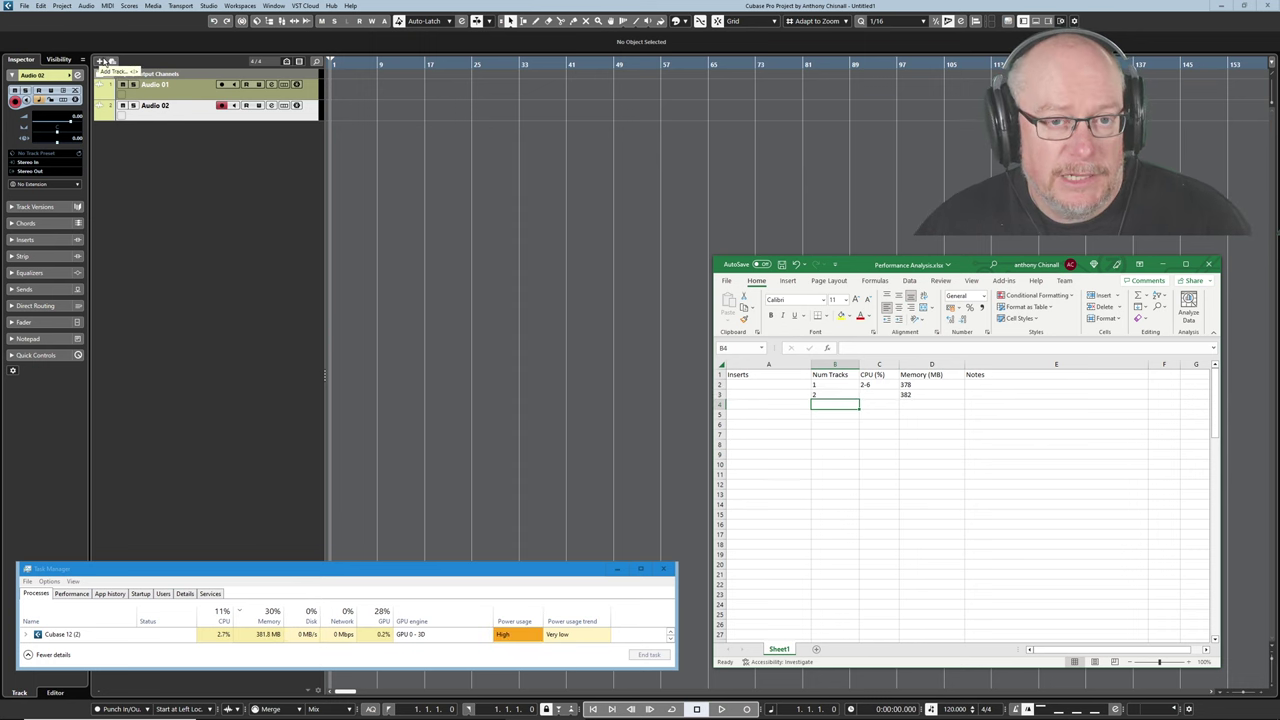
- Add 18 more audio tracks so the project holds 20
left_click(100, 62)
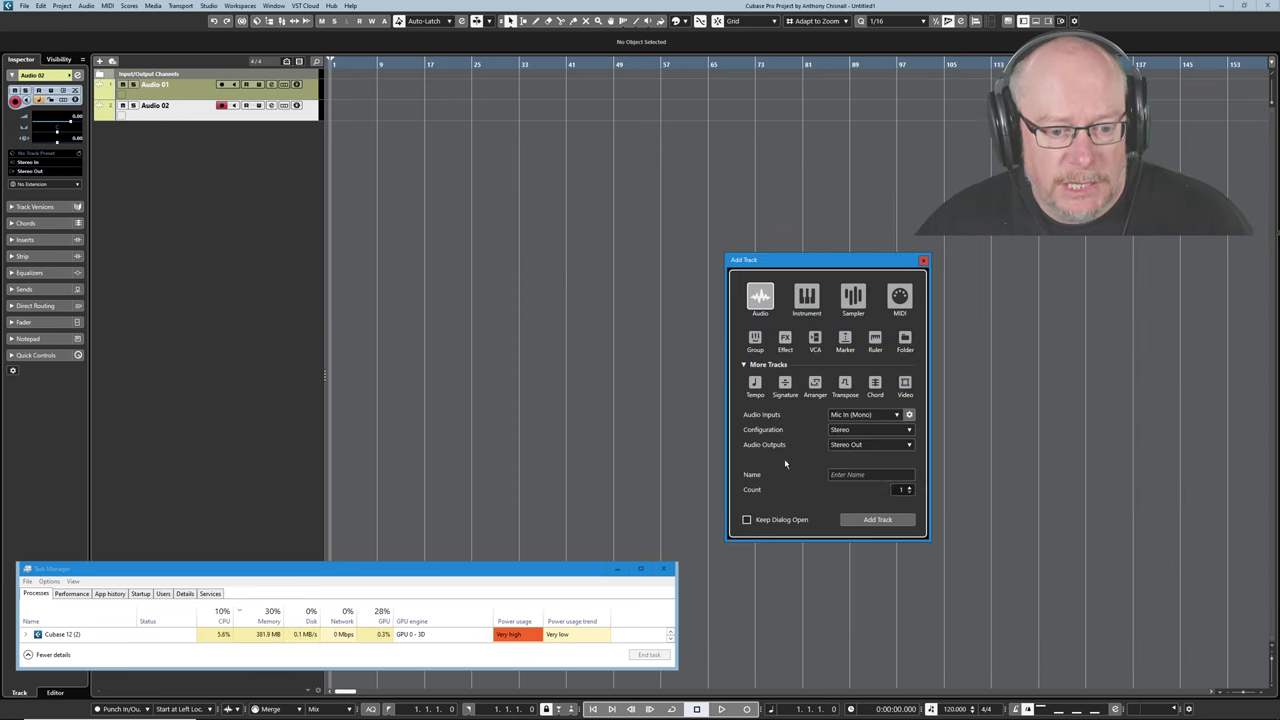
left_click(877, 519)
key("alt+Tab")
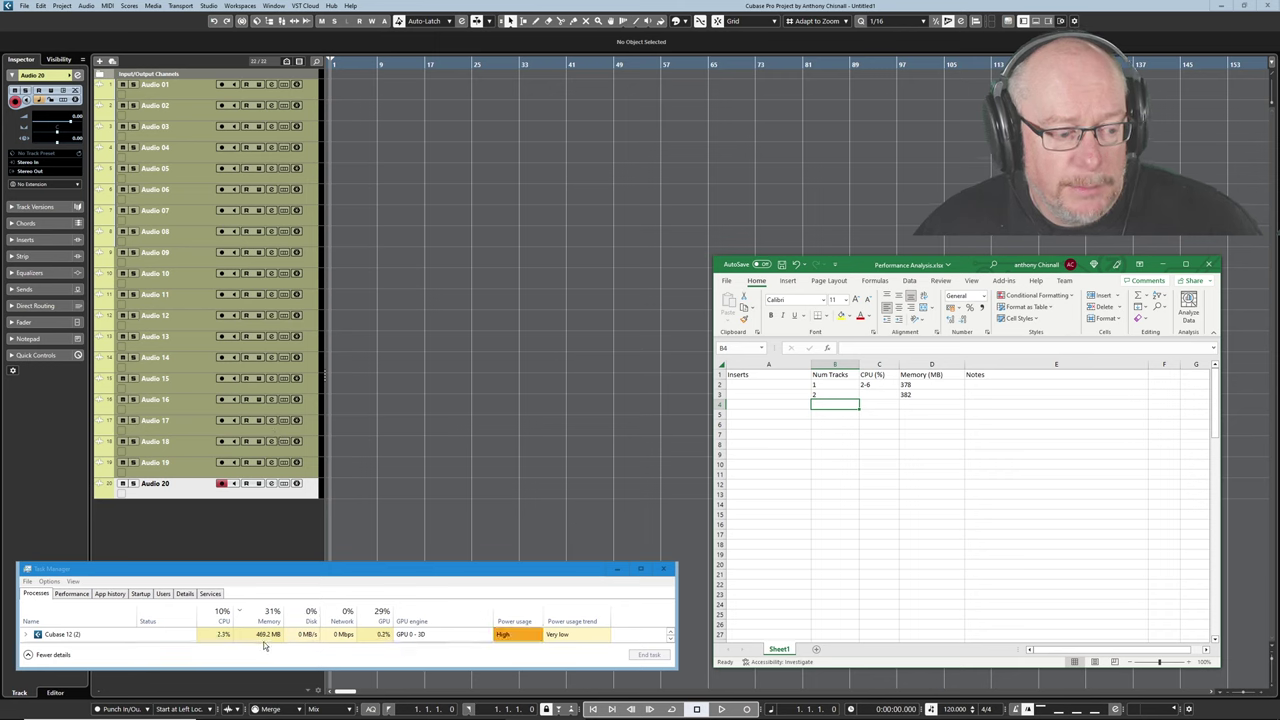
- Enter 470 MB in D4 and 20 tracks in B4
left_click(909, 402)
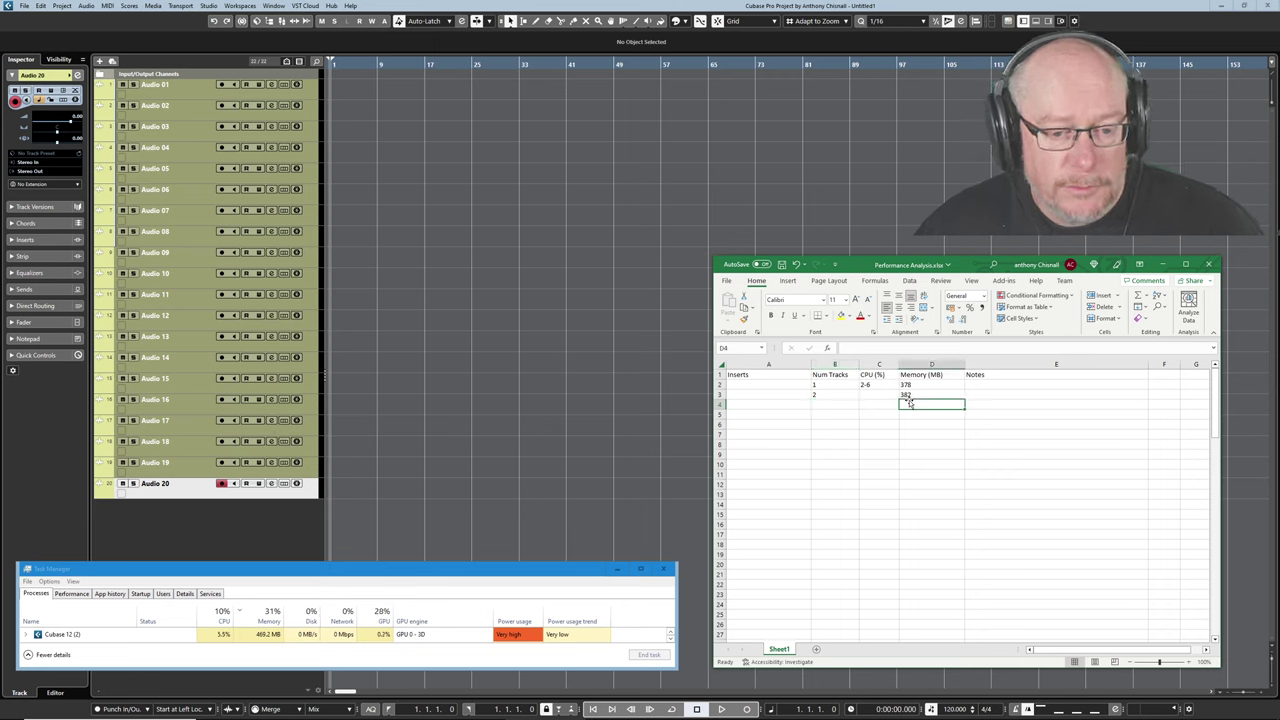
type("470")
key("Return")
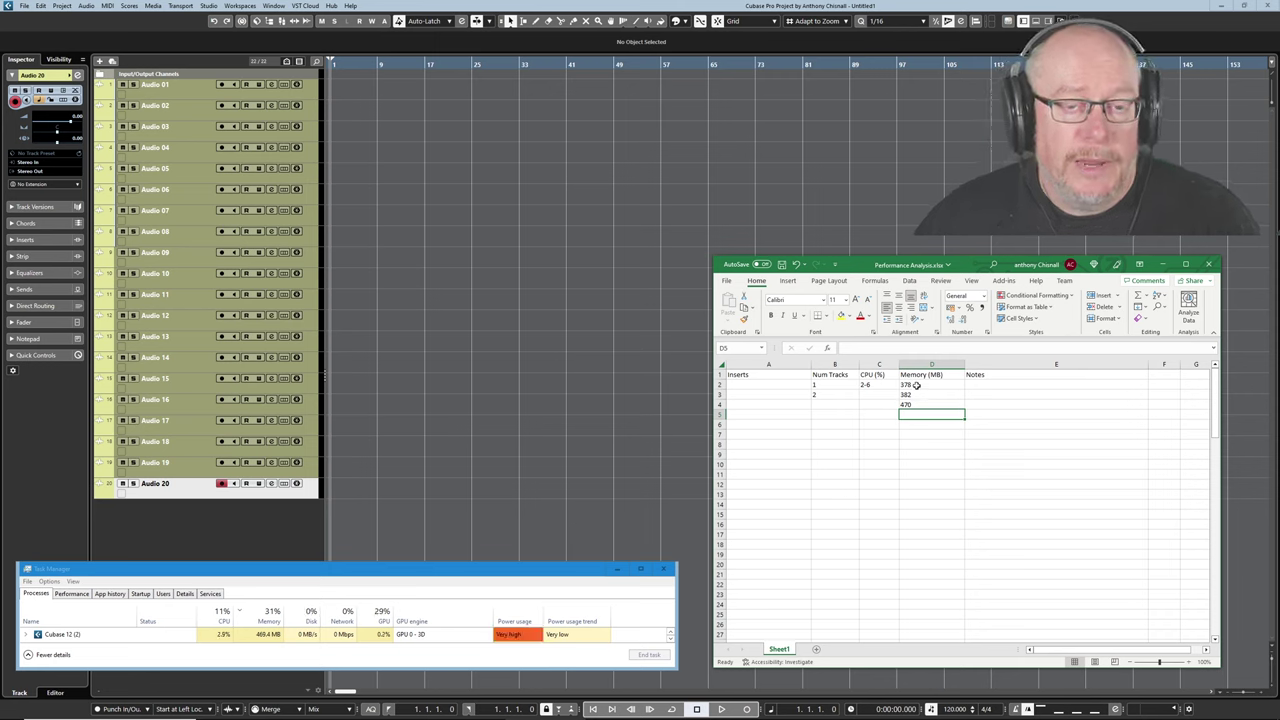
left_click(840, 404)
type("20")
key("Return")
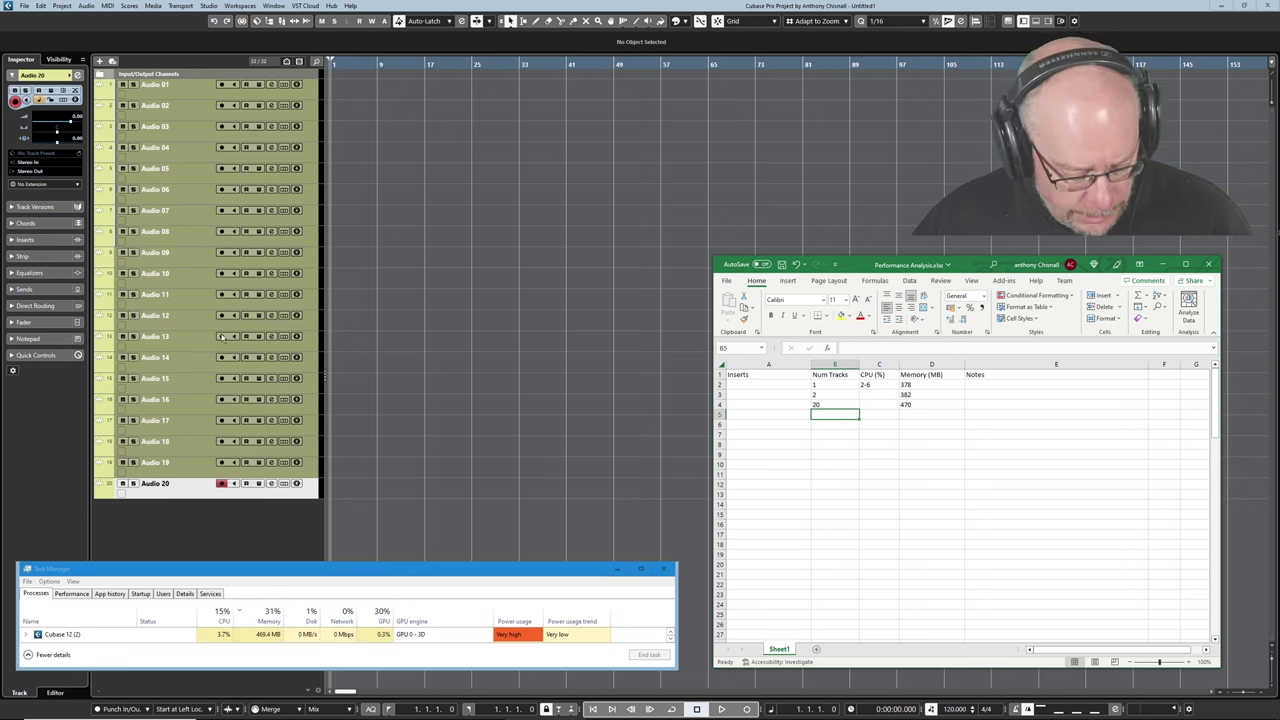
- Delete tracks Audio 02 through Audio 20 and save the project as 'Single Track'
left_click(184, 113)
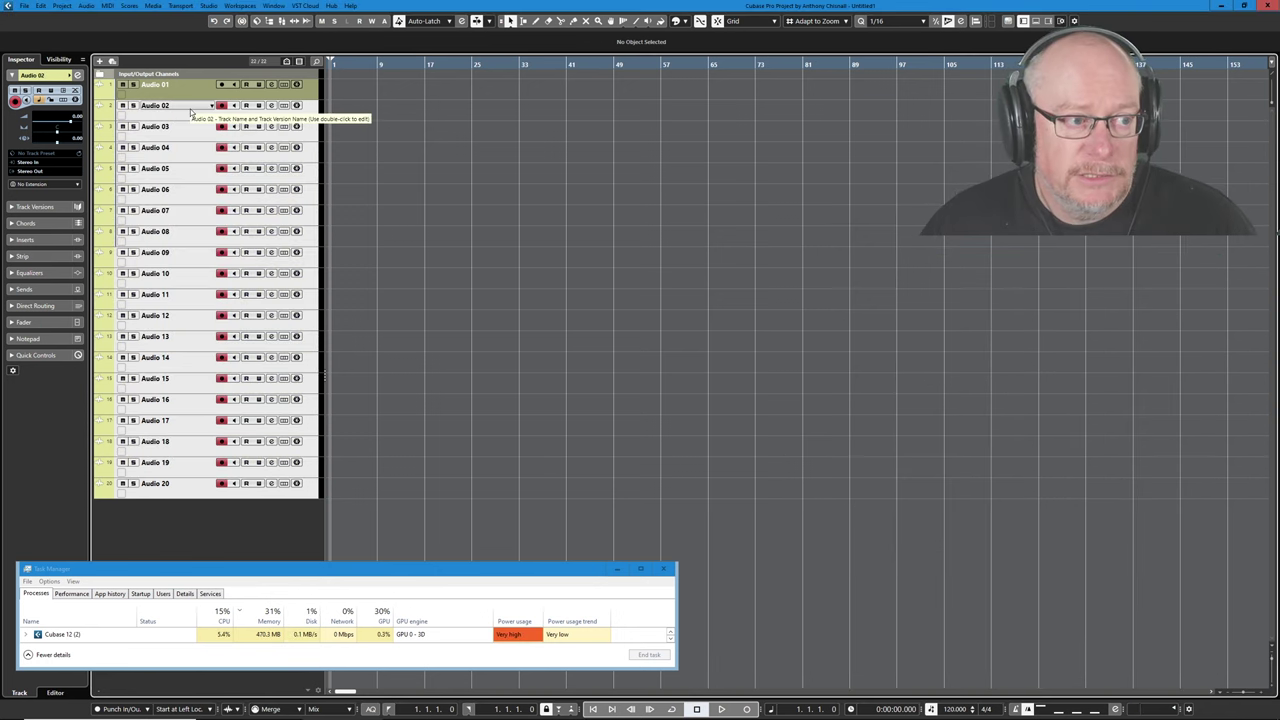
left_click_drag(172, 106, 355, 355)
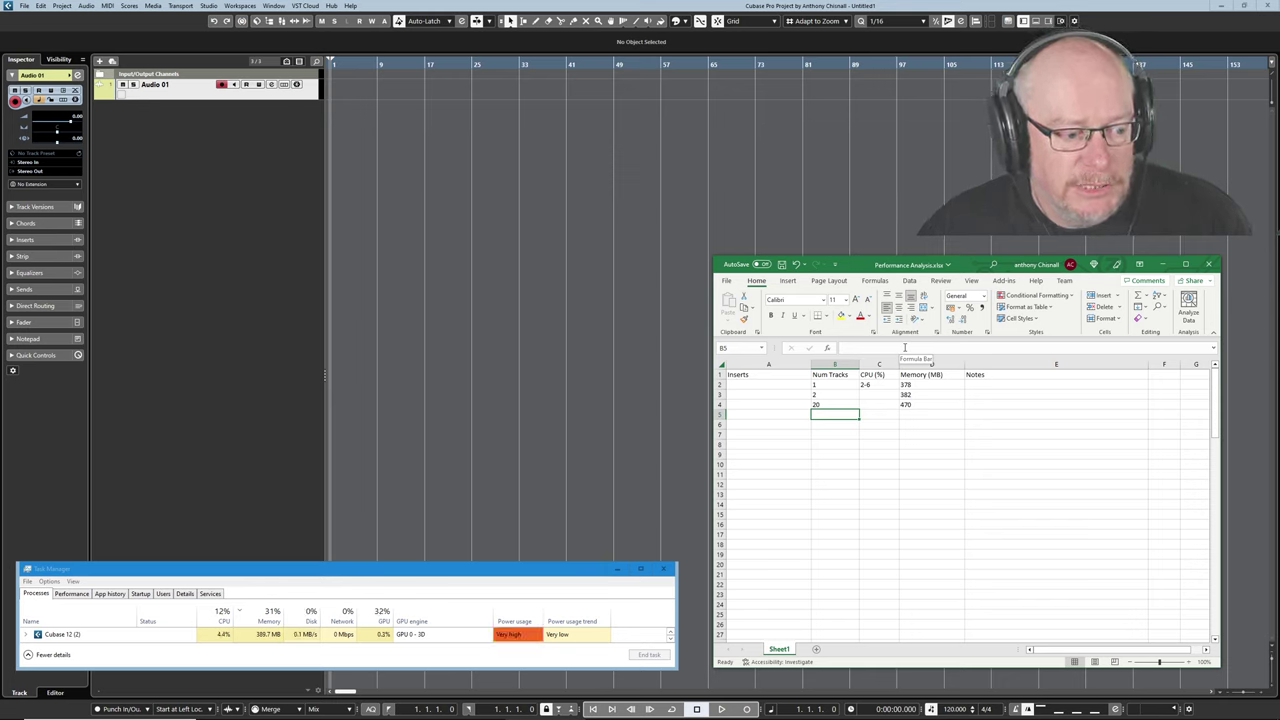
left_click(25, 7)
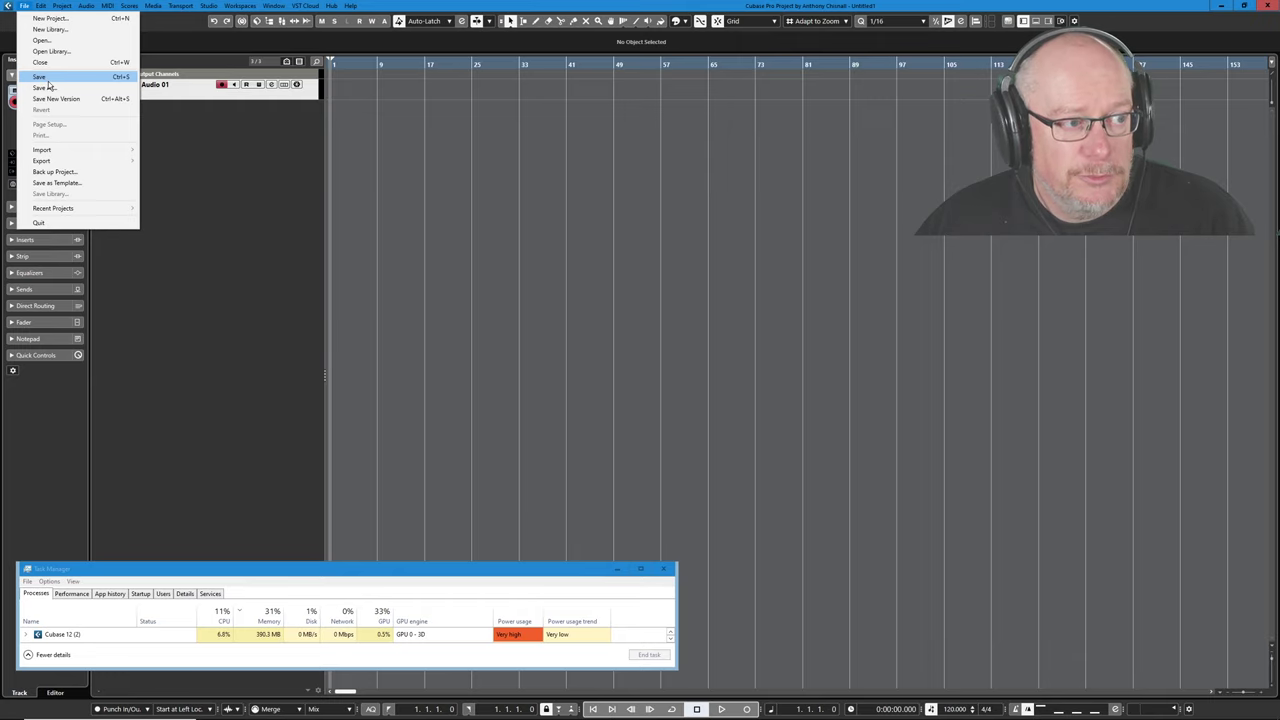
left_click(47, 88)
type("Single Track")
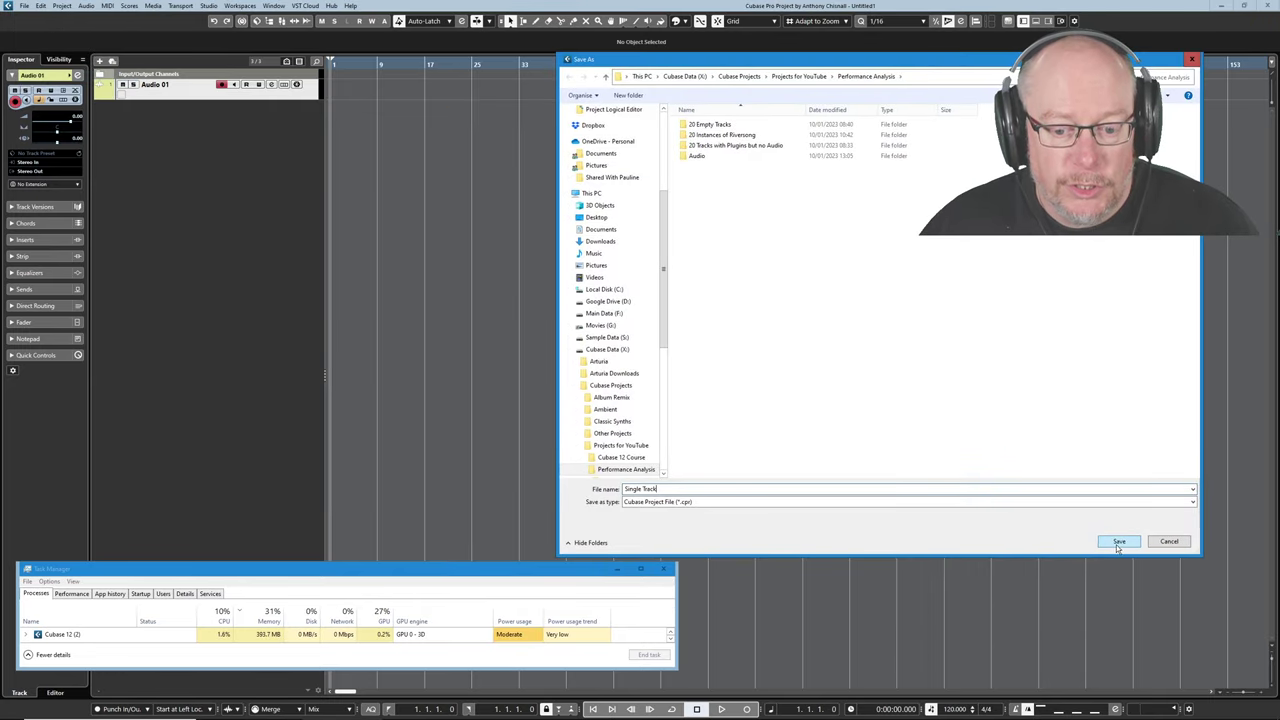
left_click(1118, 543)
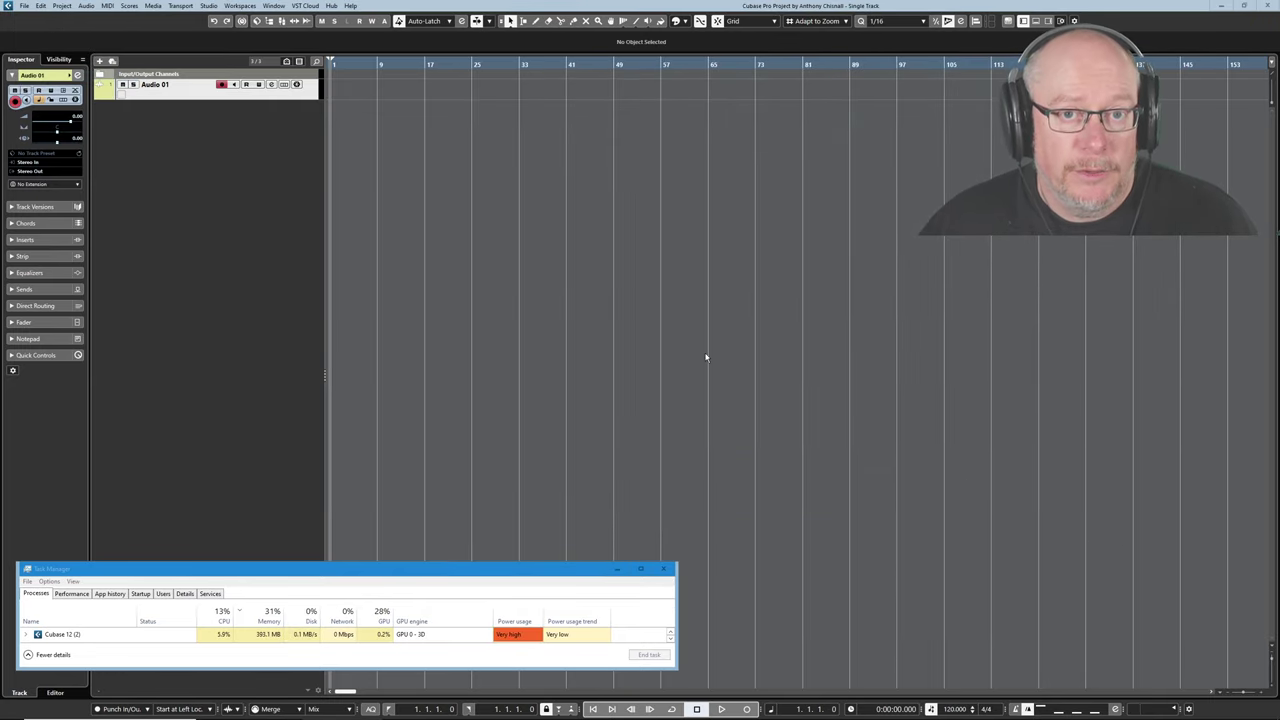
- Copy the B2:D2 single-track readings into row 5 and change its memory to 431 MB
key("alt+Tab")
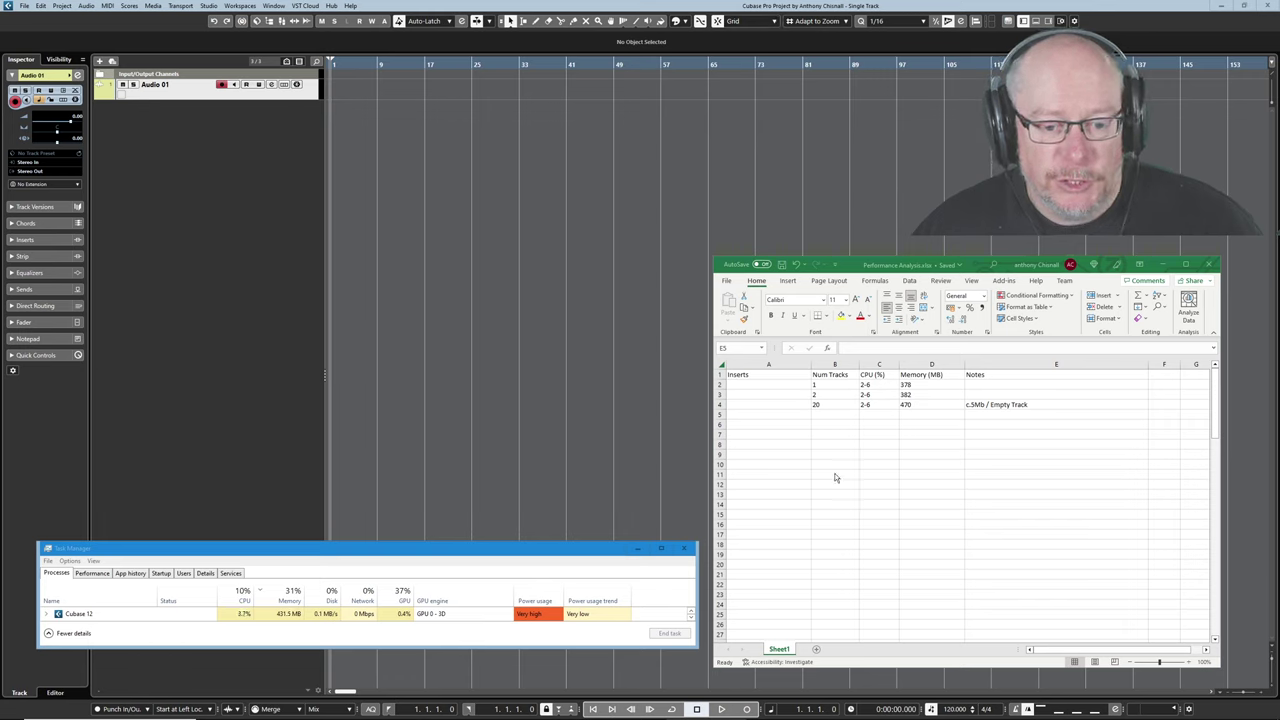
left_click(822, 384)
left_click_drag(822, 384, 908, 386)
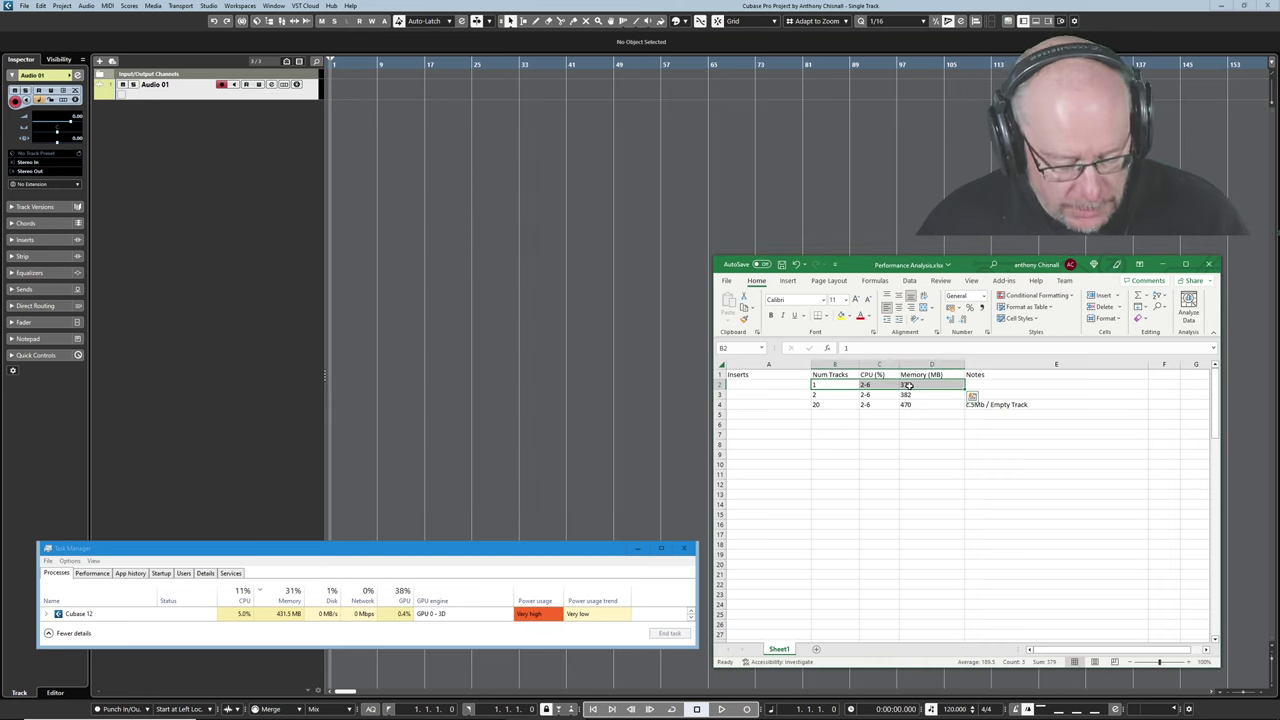
key("ctrl+c")
key("Down")
key("Down")
key("Down")
key("ctrl+v")
key("Right")
key("Right")
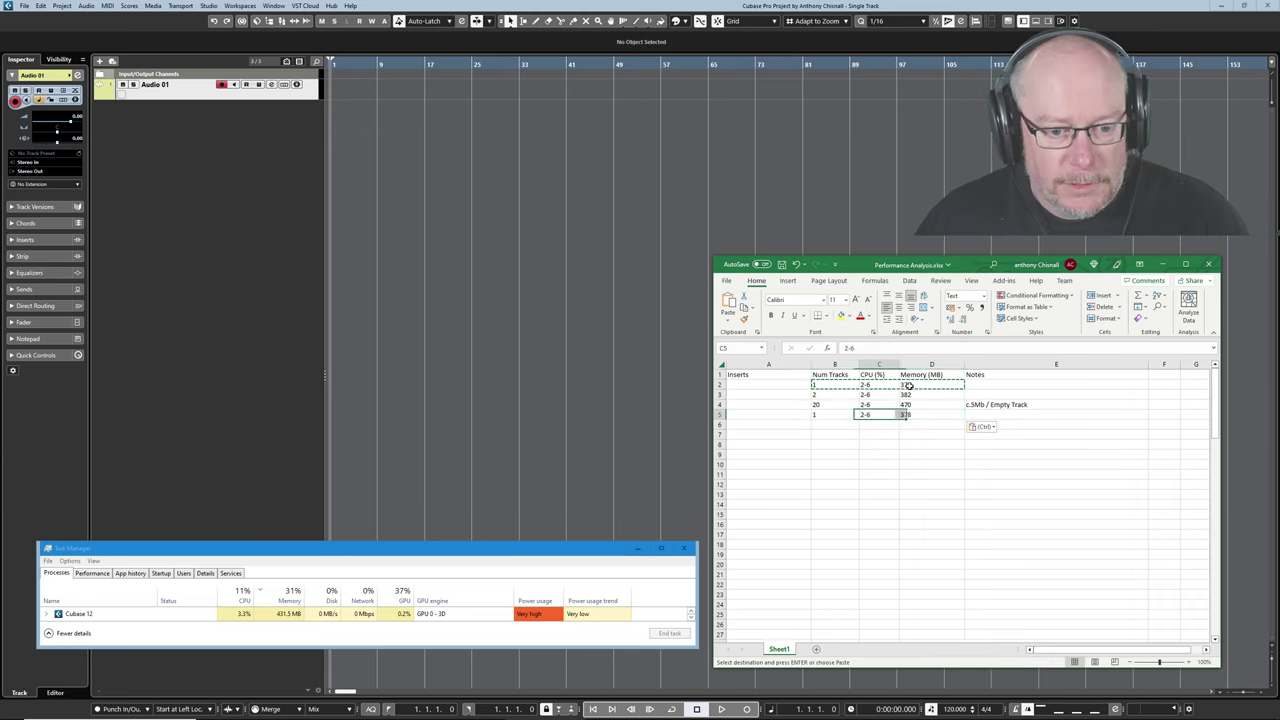
type("431")
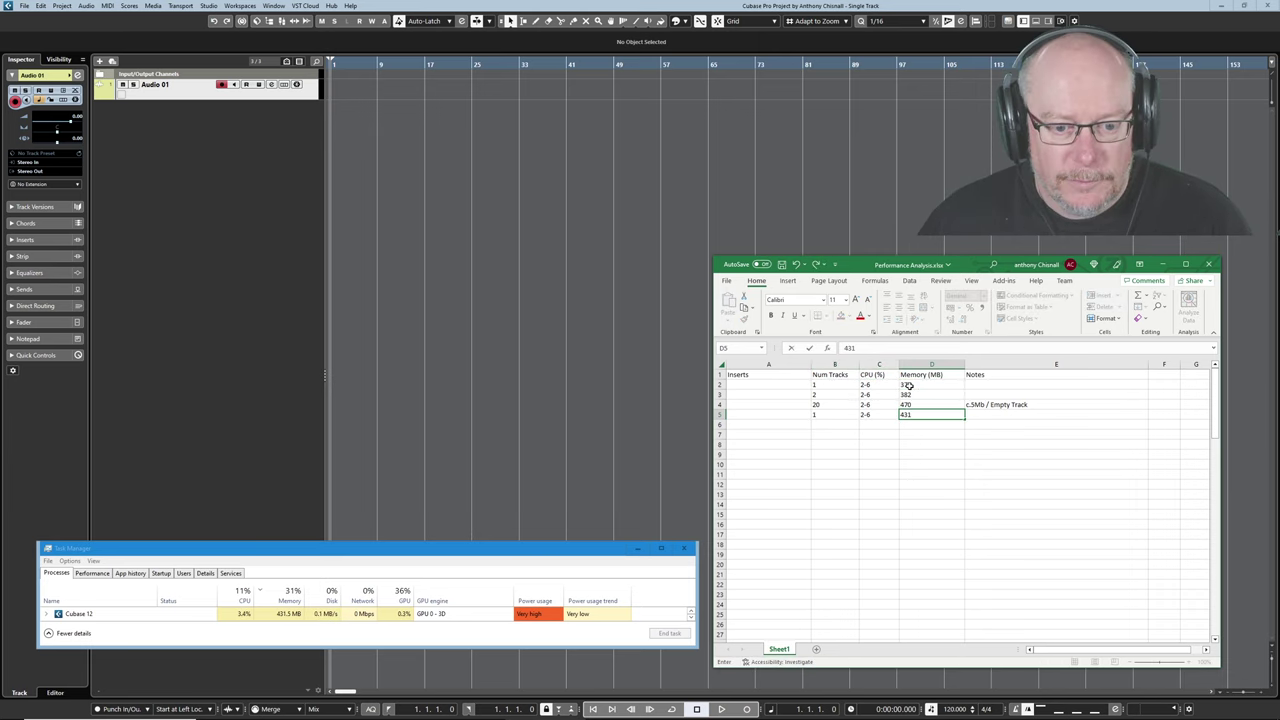
key("Return")
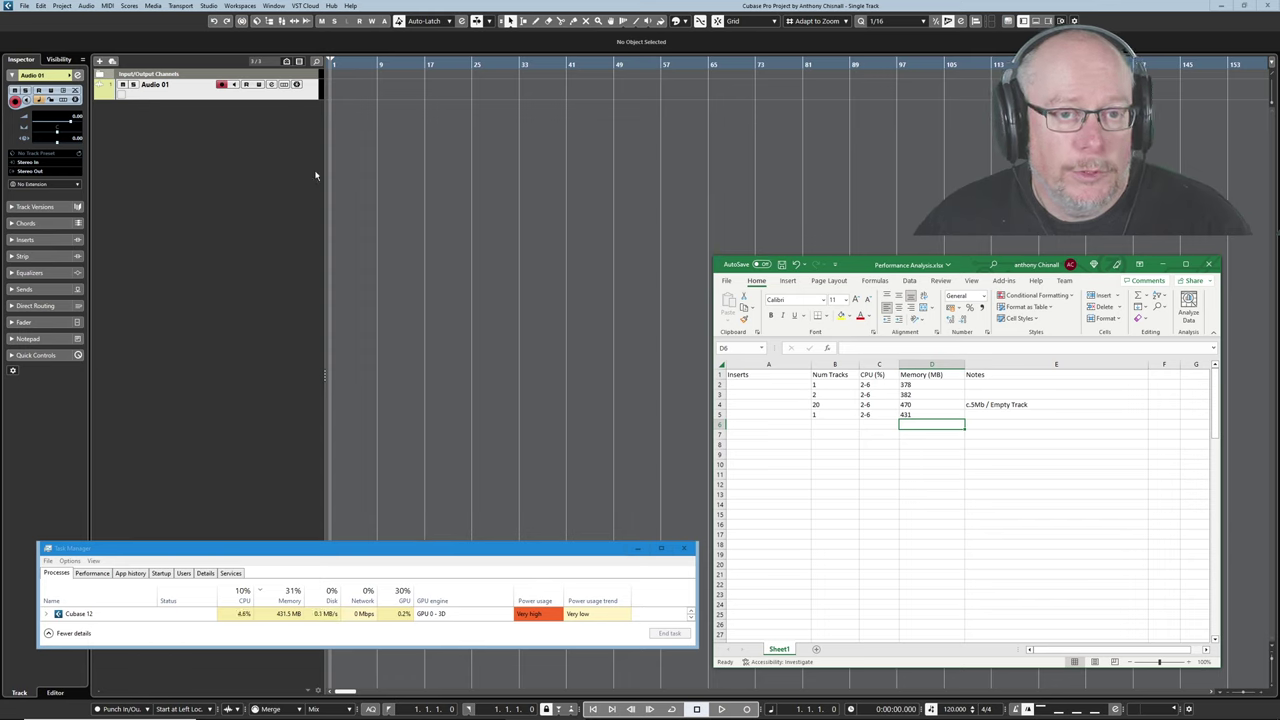
left_click(270, 85)
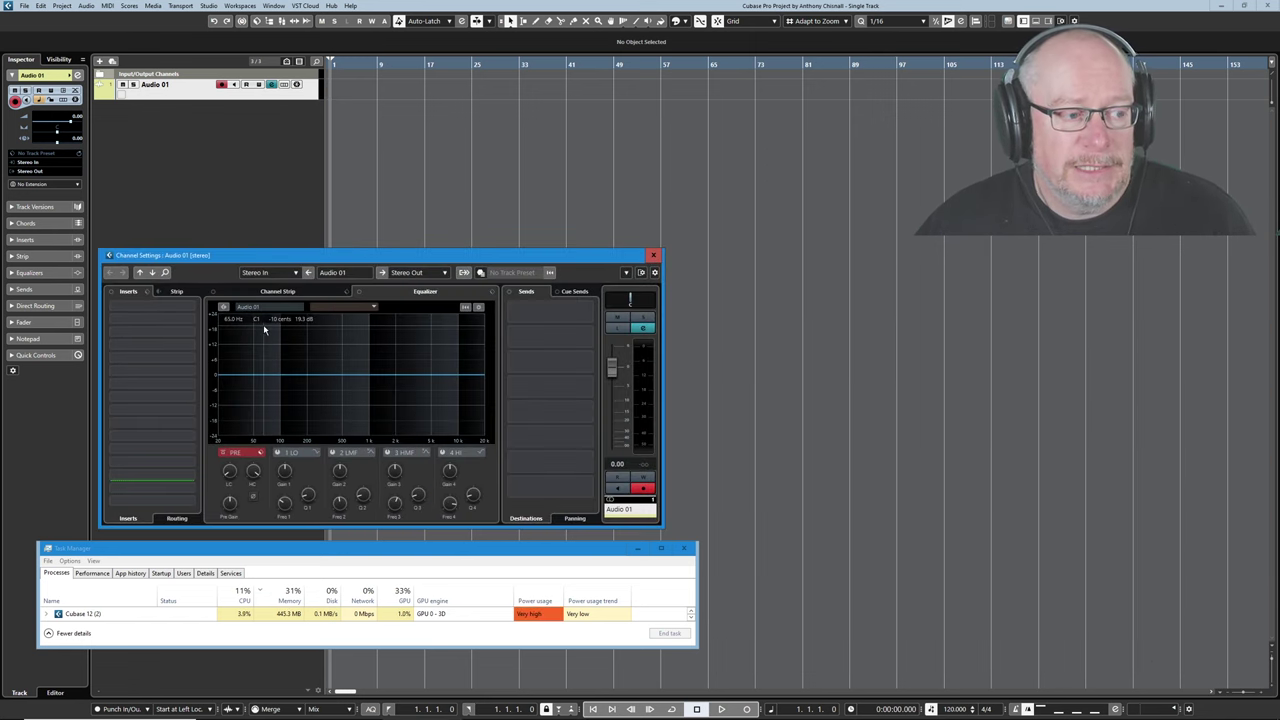
- Load AmpliTube 5 into Audio 01's first insert slot and log 1210 and 1217 MB in rows 6–7
left_click(186, 321)
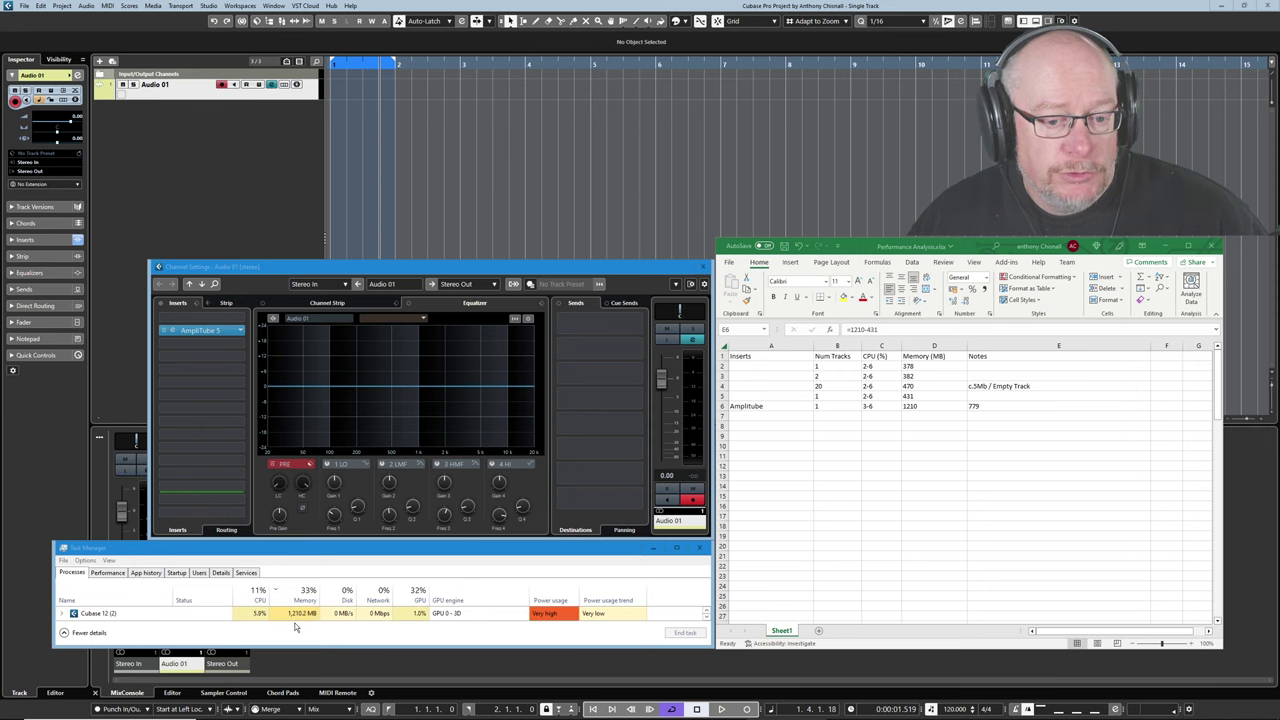
left_click(995, 407)
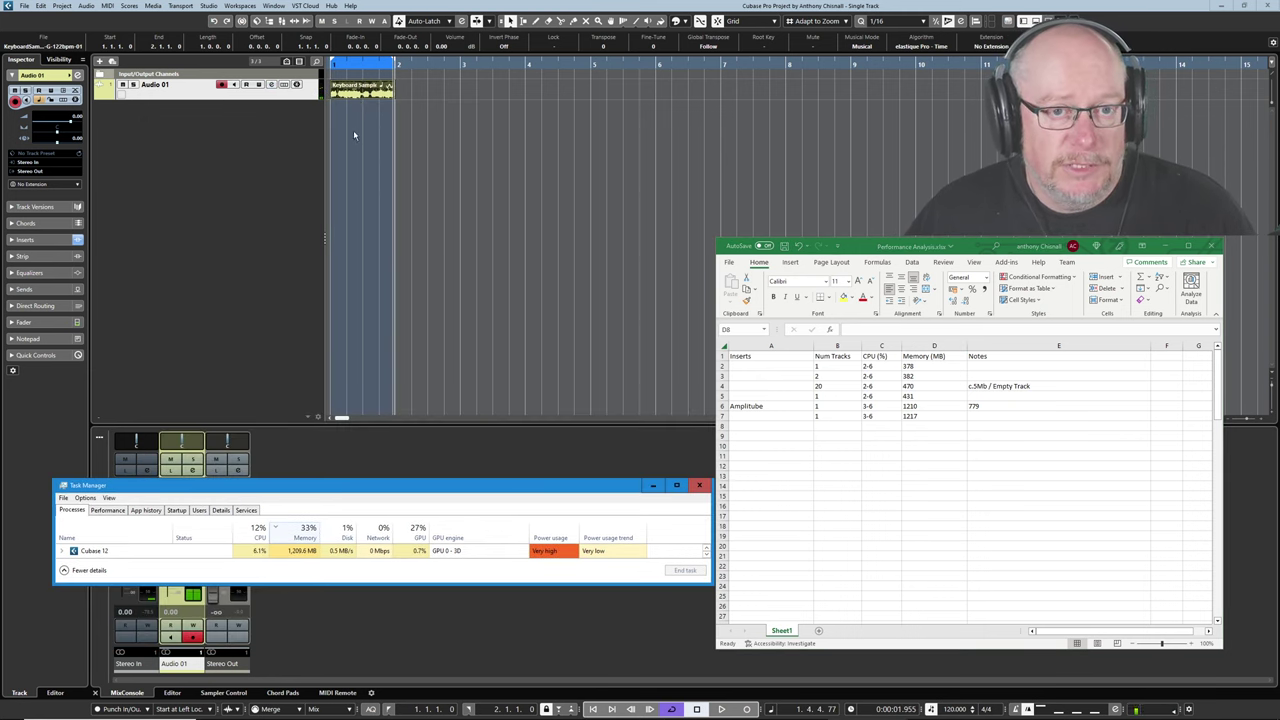
- Log 1735 MB for two tracks and note the 511 MB increase with =1735-1217-7 in E8
left_click(228, 104)
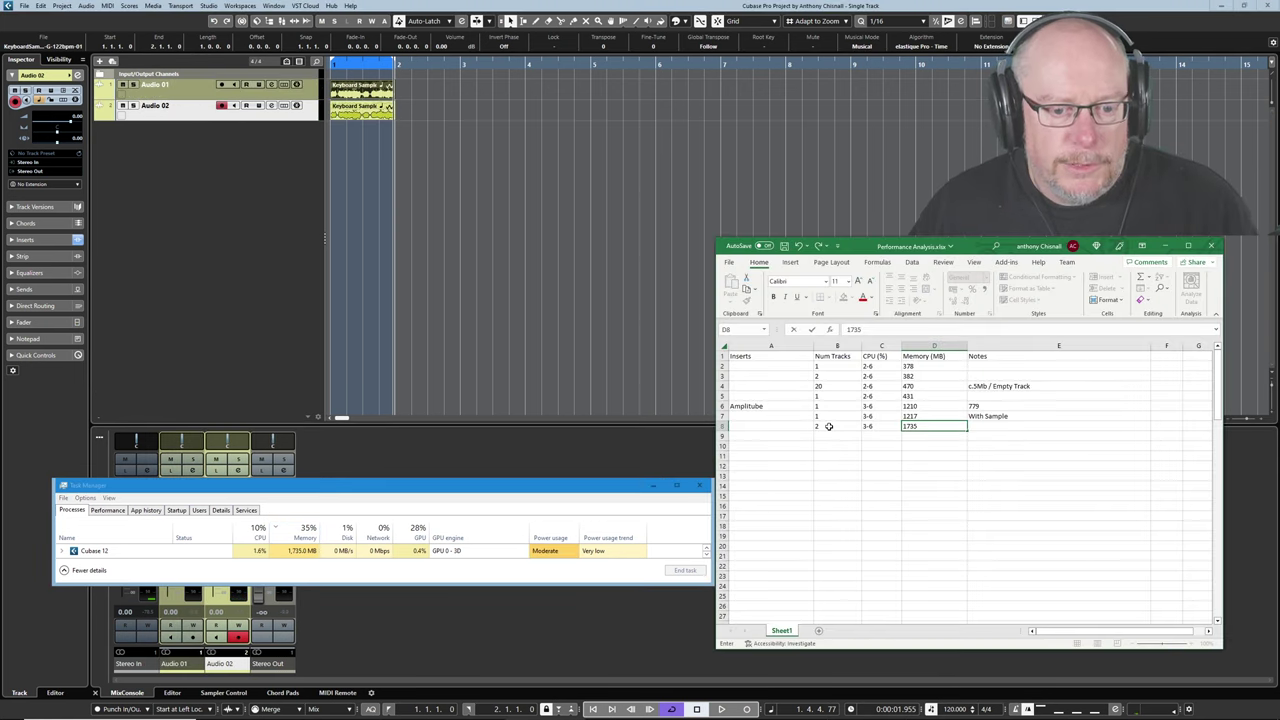
key("ctrl+Return")
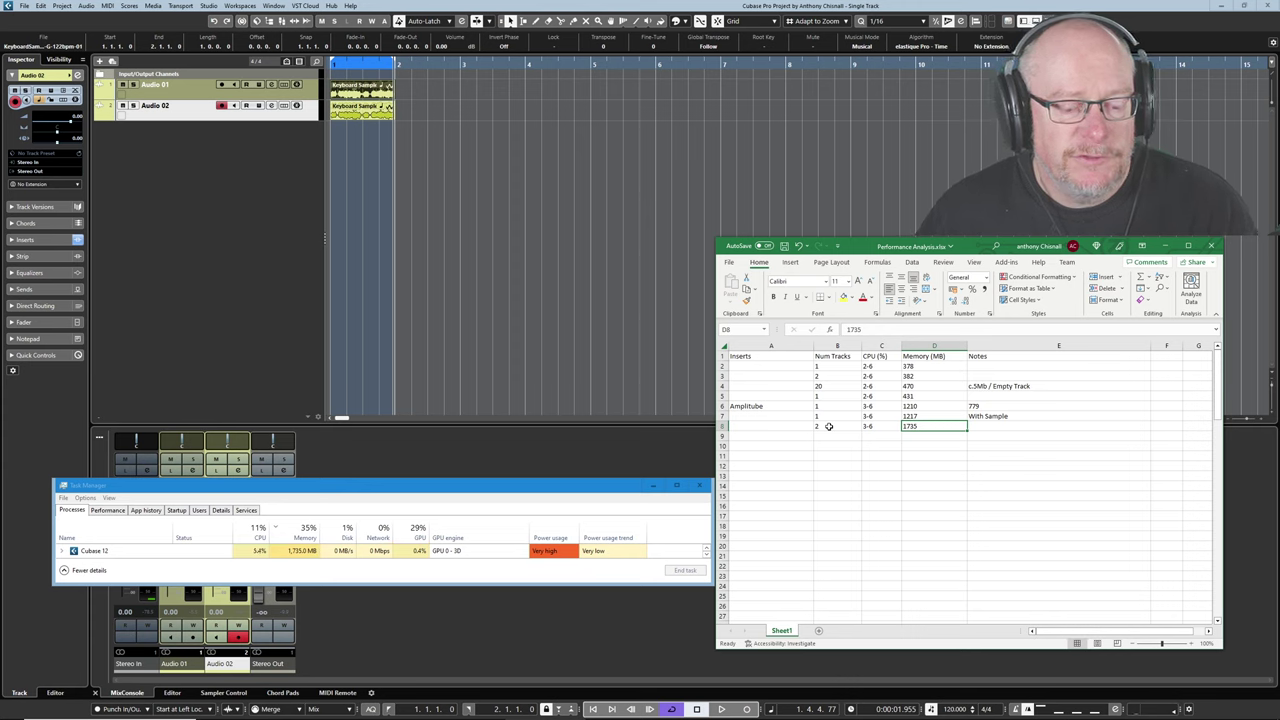
left_click(994, 427)
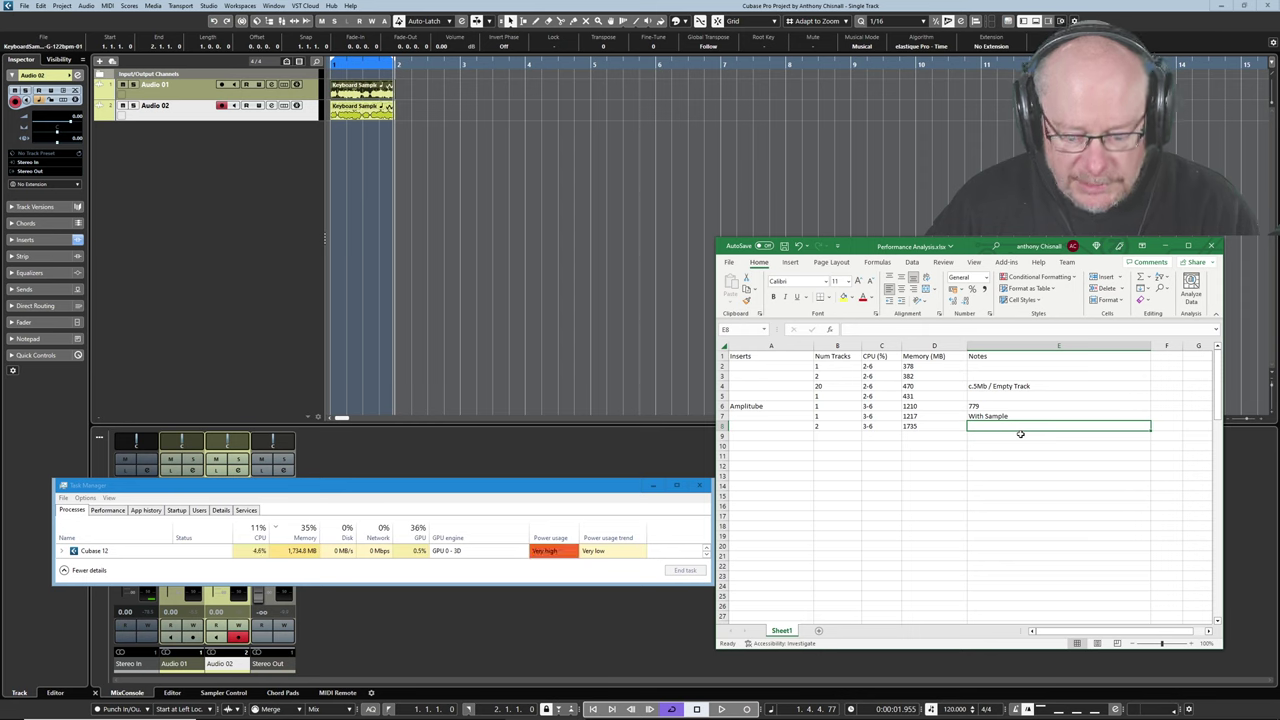
type("=1735-1217")
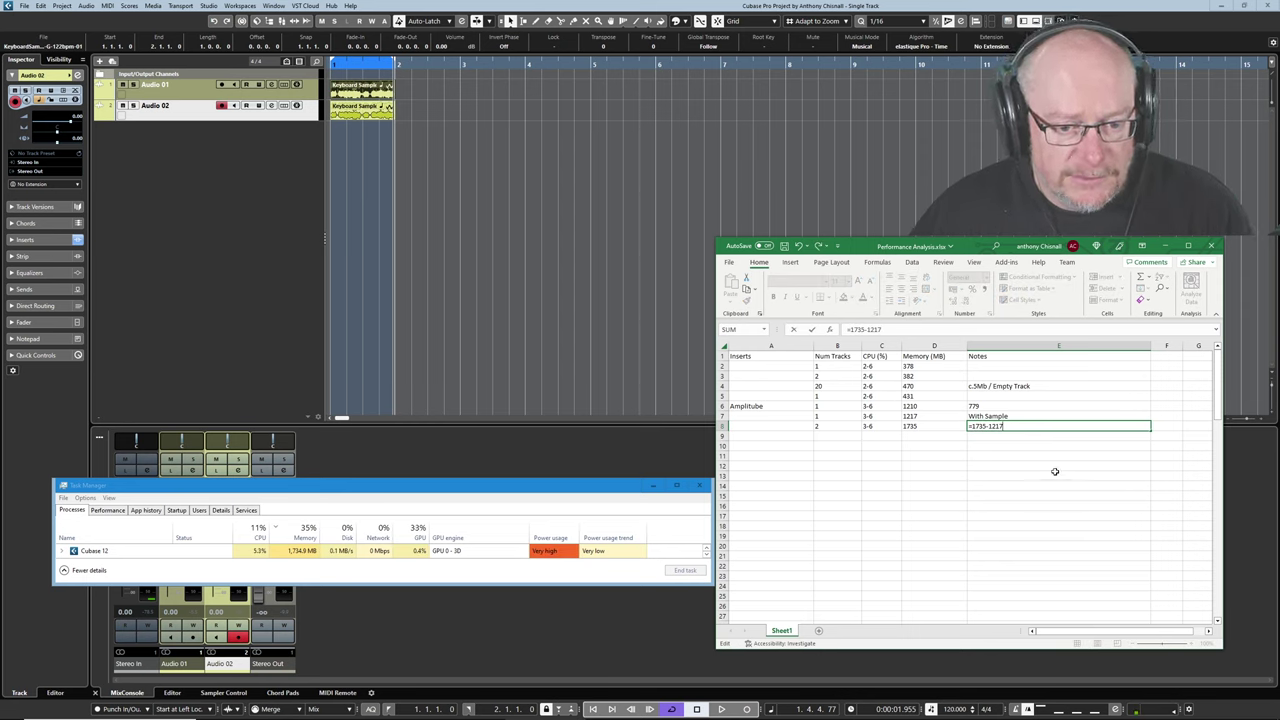
type("-7")
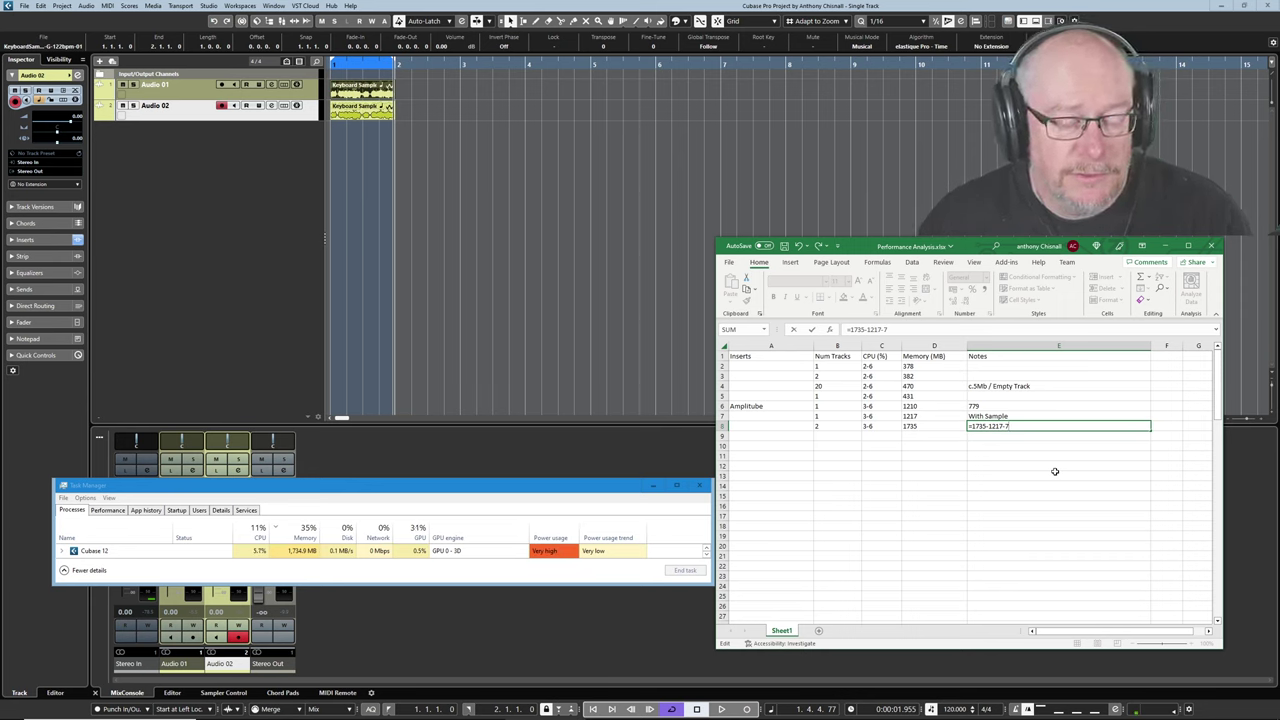
key("Return")
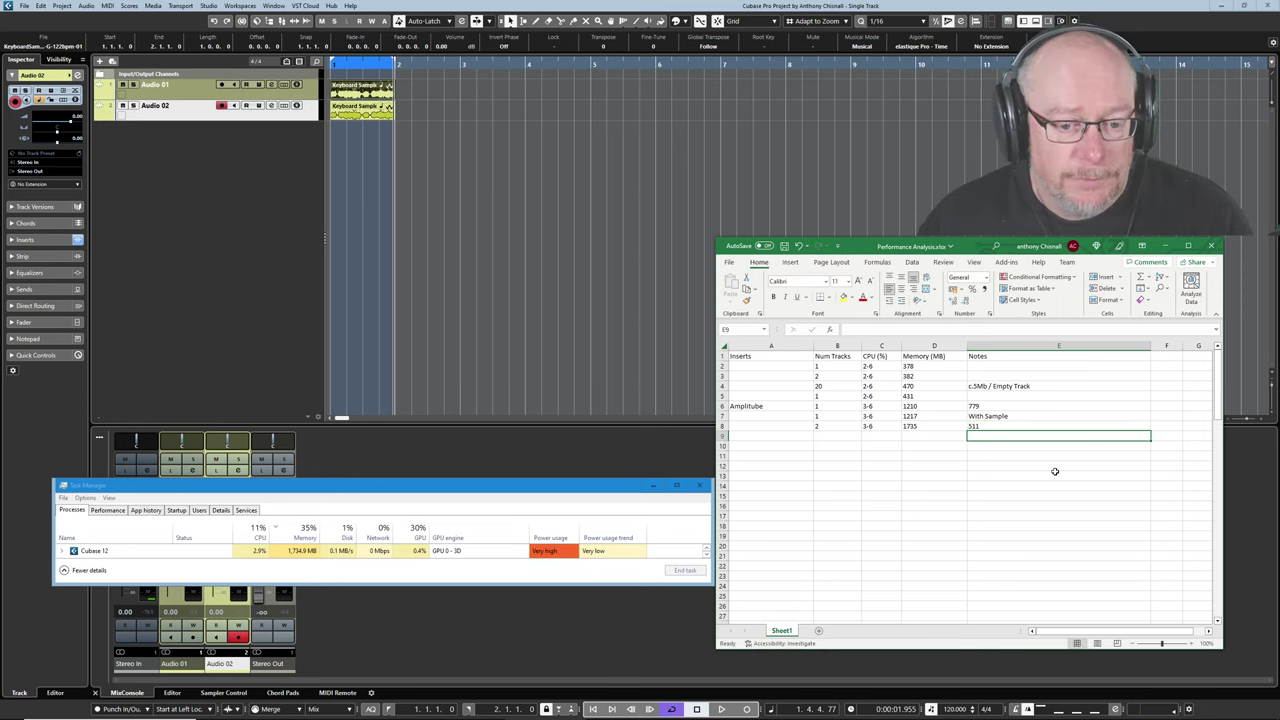
left_click(972, 406)
left_click(987, 425)
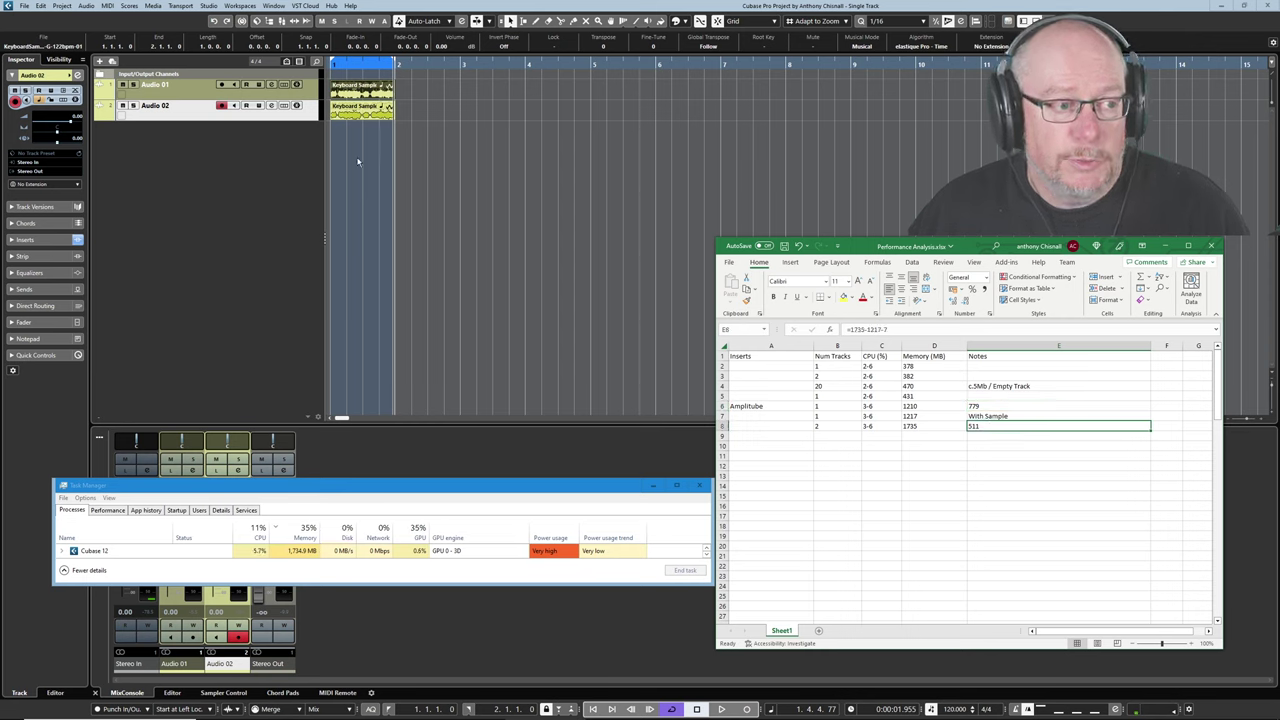
- Check every channel's AmpliTube insert in the MixConsole
left_click(215, 120)
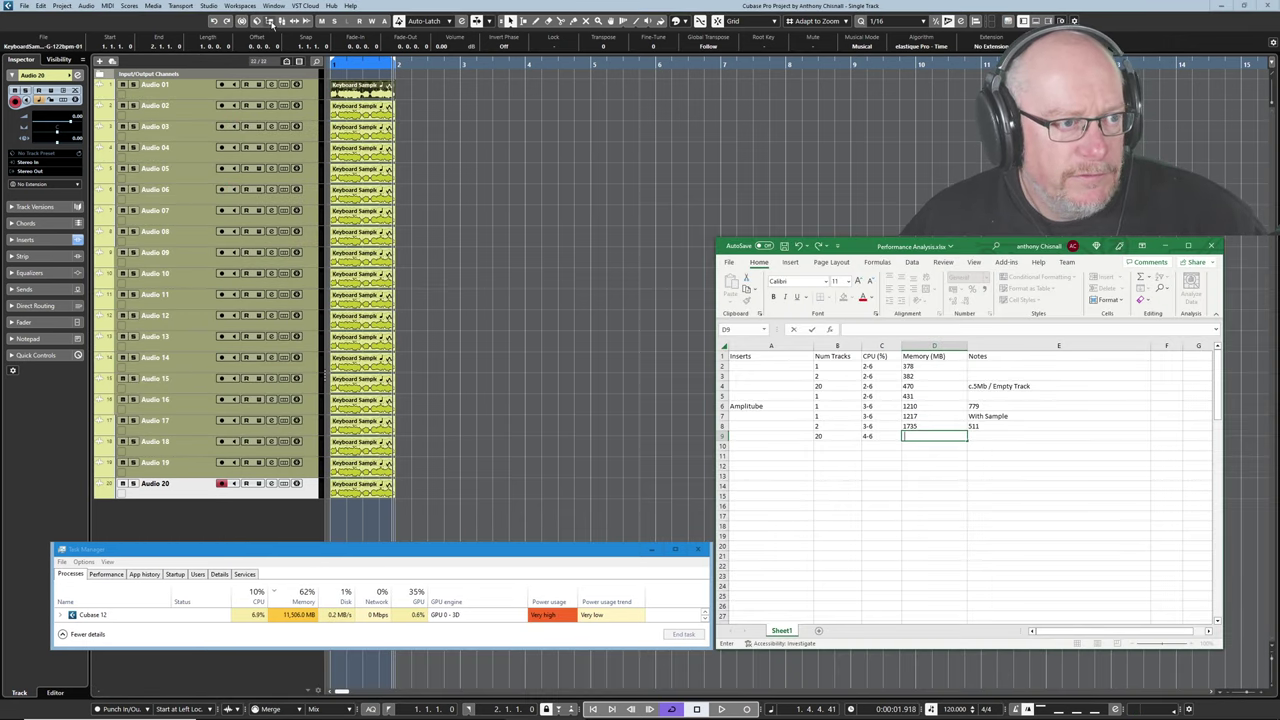
left_click(282, 20)
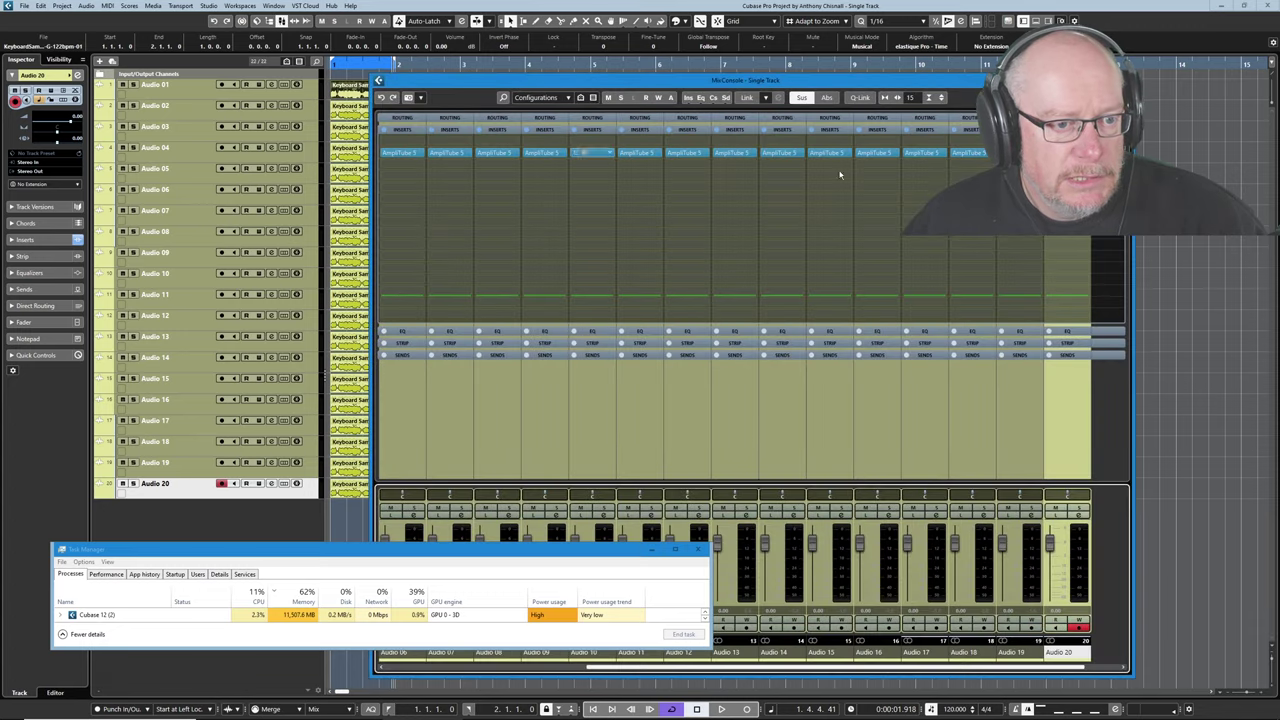
key("F3")
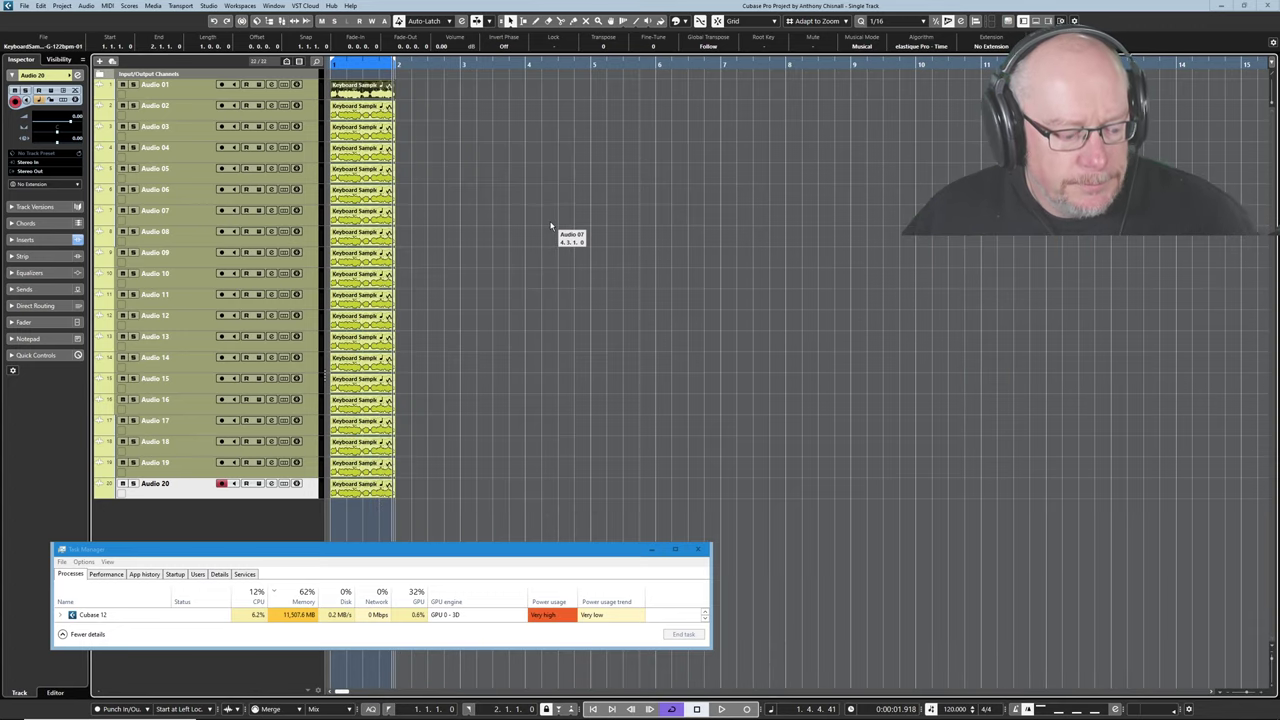
- Log row 9 as CPU 3-7, 11506 MB, and =(11506-1217)/19 per added track
key("alt+Tab")
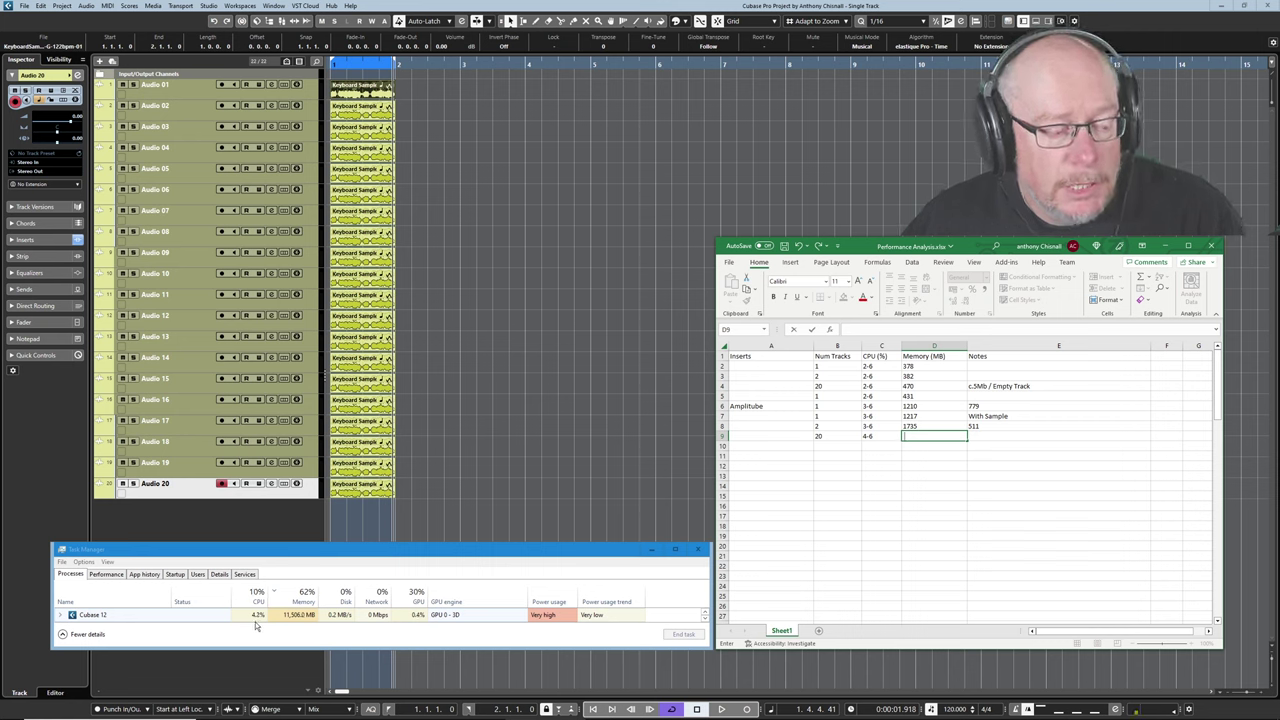
left_click(869, 438)
type("3-")
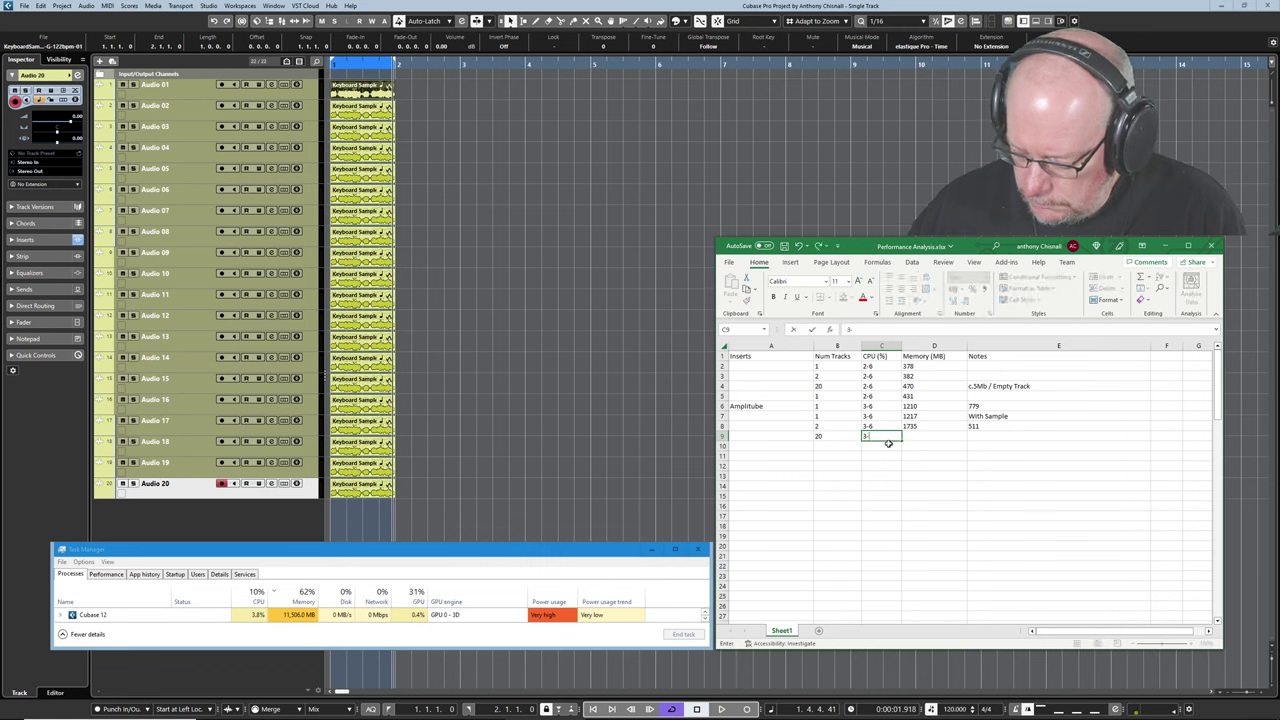
type("7")
key("Tab")
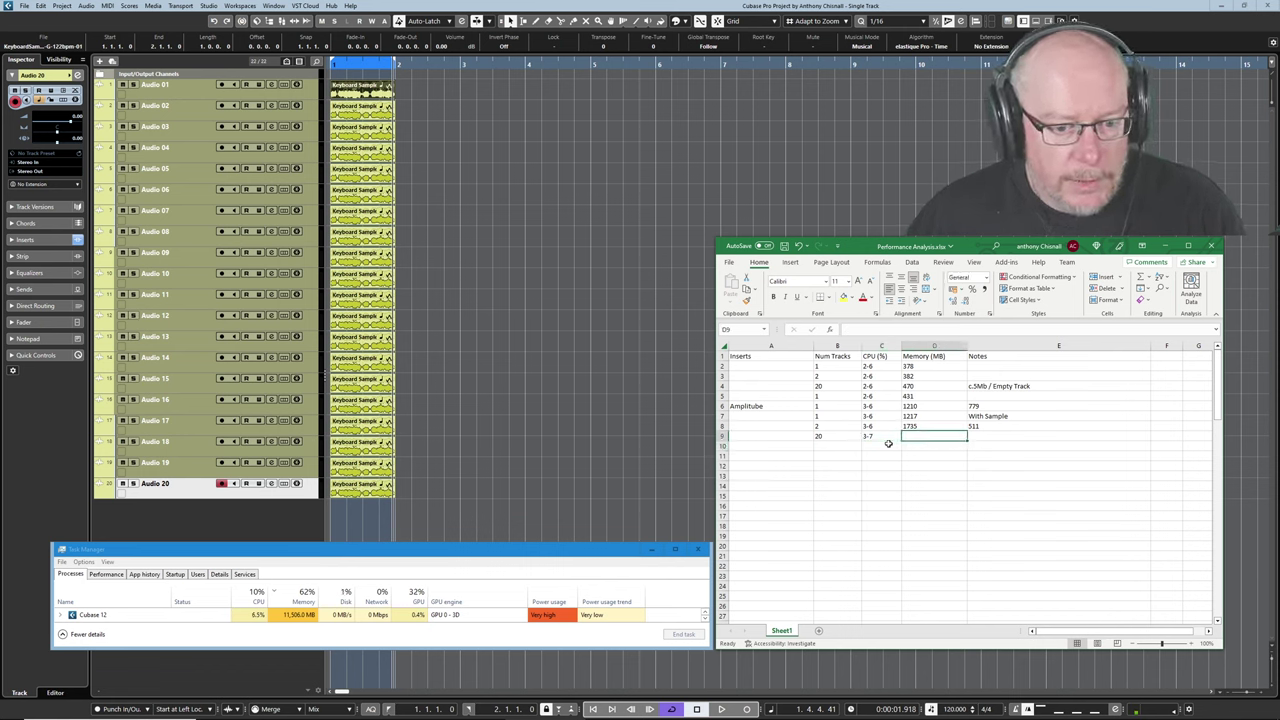
type("11506")
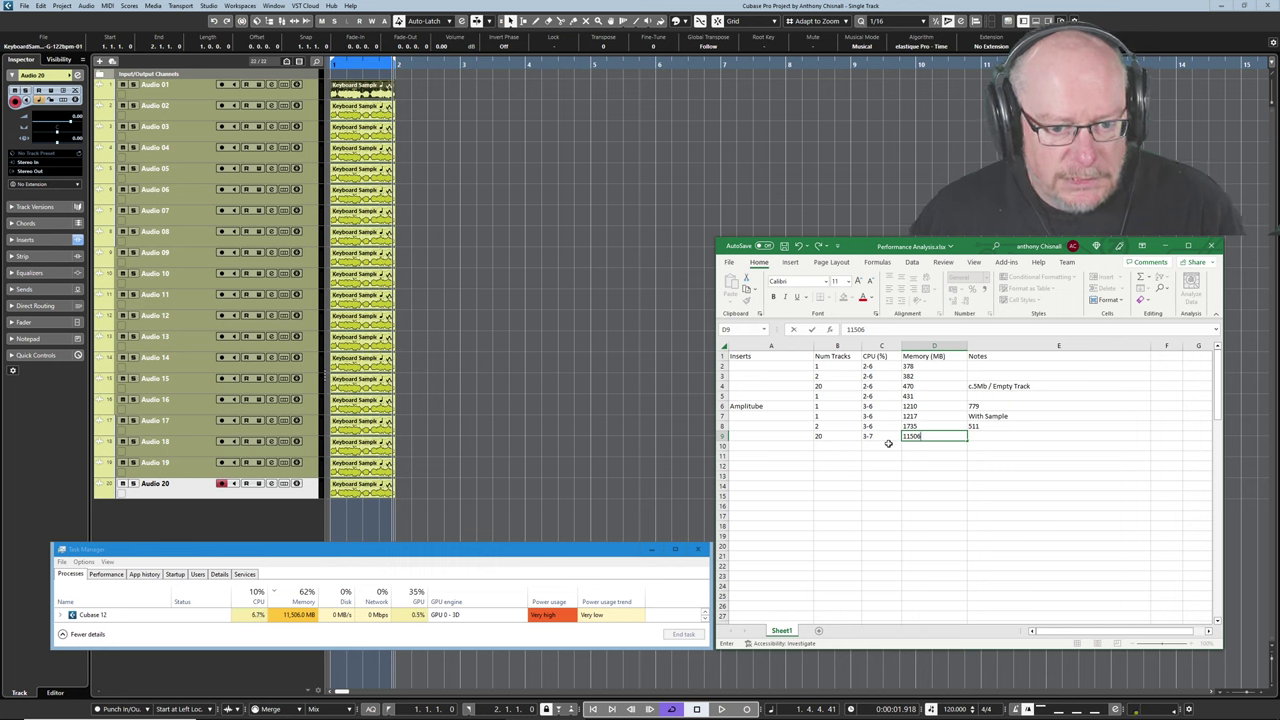
key("Tab")
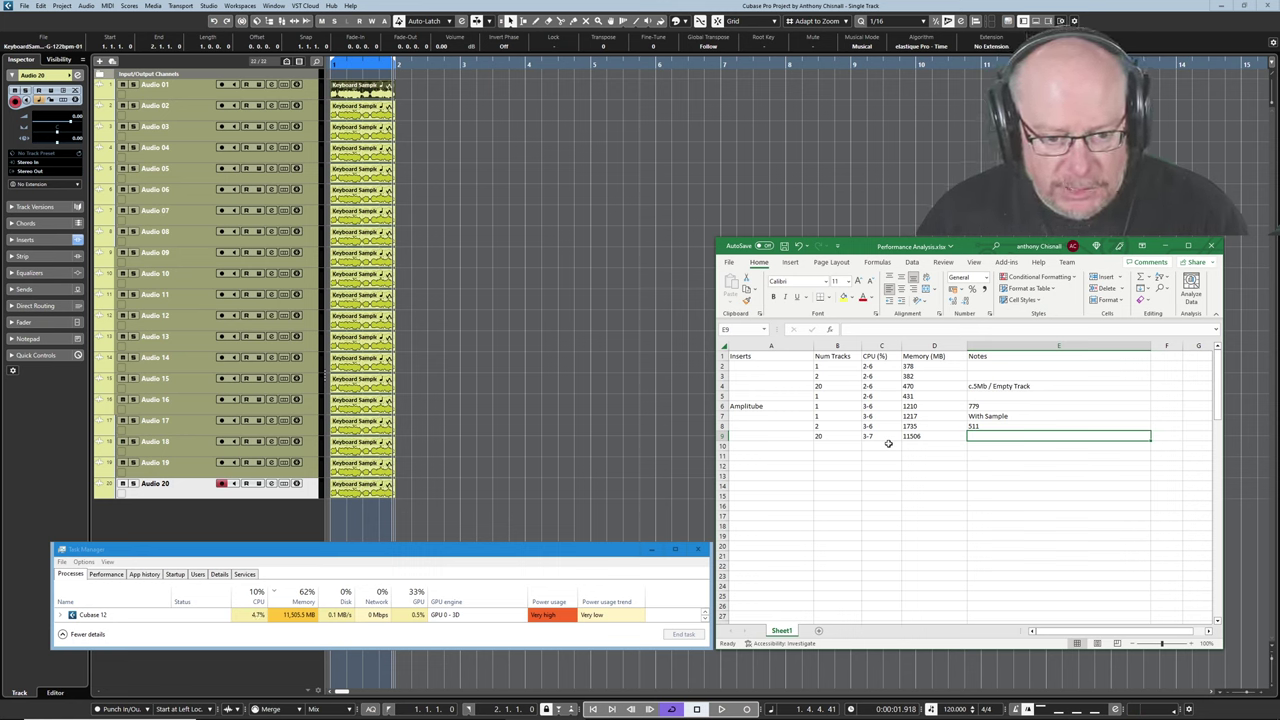
type("=11506-1217")
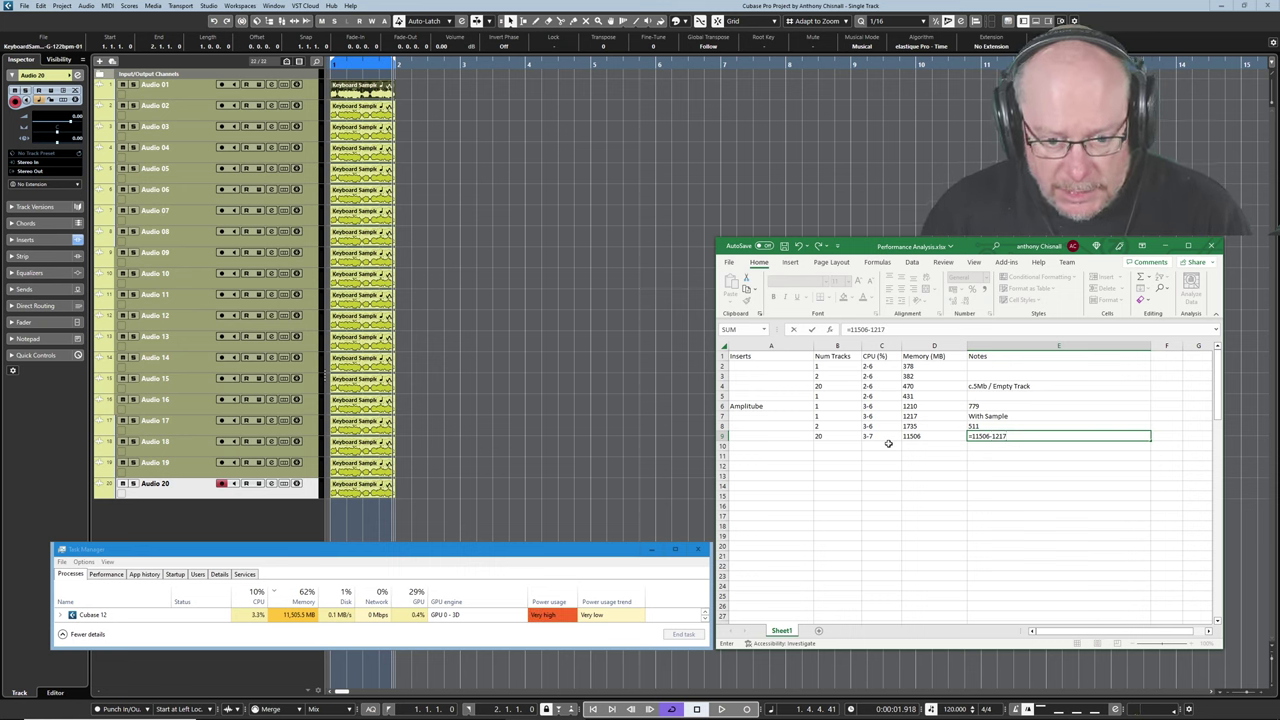
key("Home")
type("(")
key("End")
type(")")
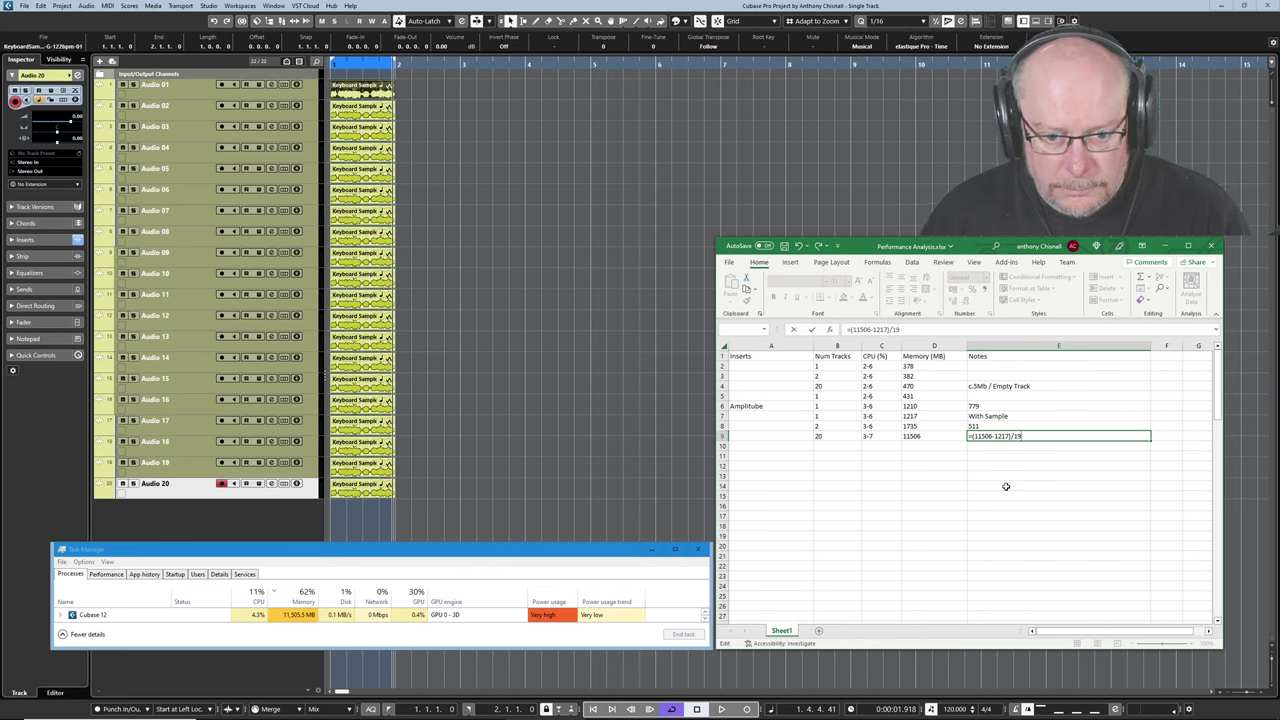
key("Return")
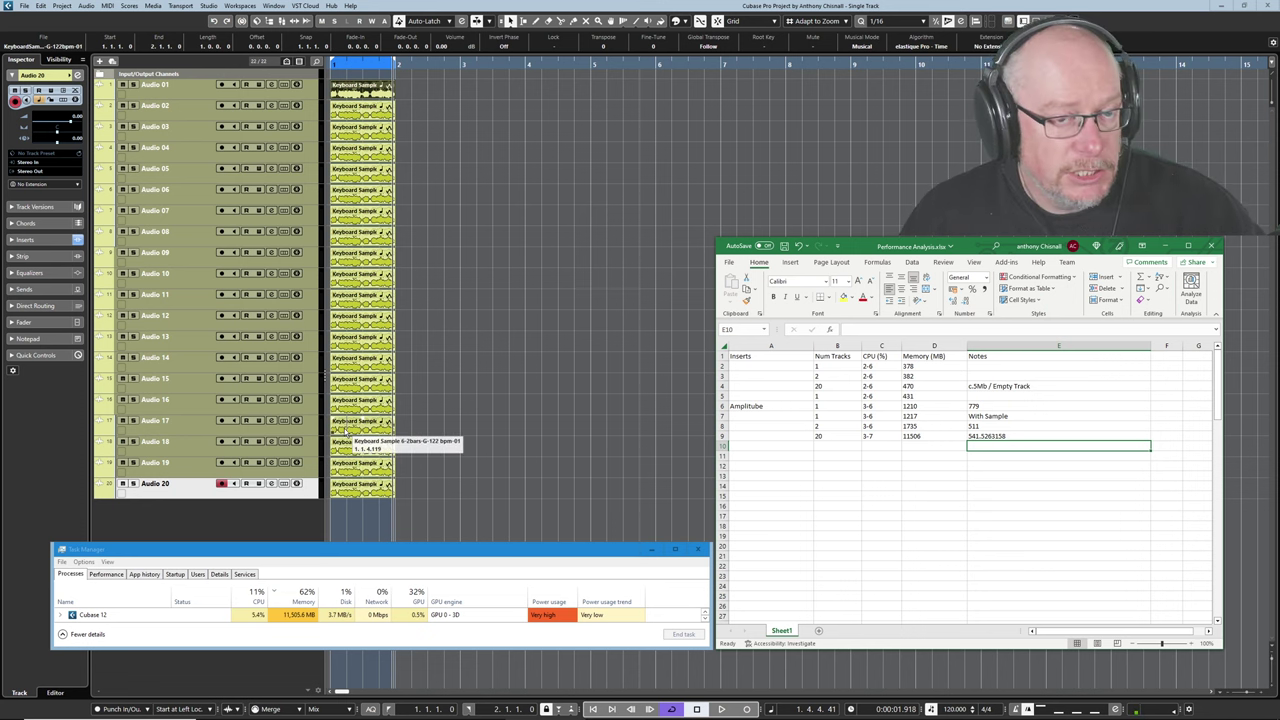
- Play back all 20 AmpliTube tracks to read the playback CPU load
key("space")
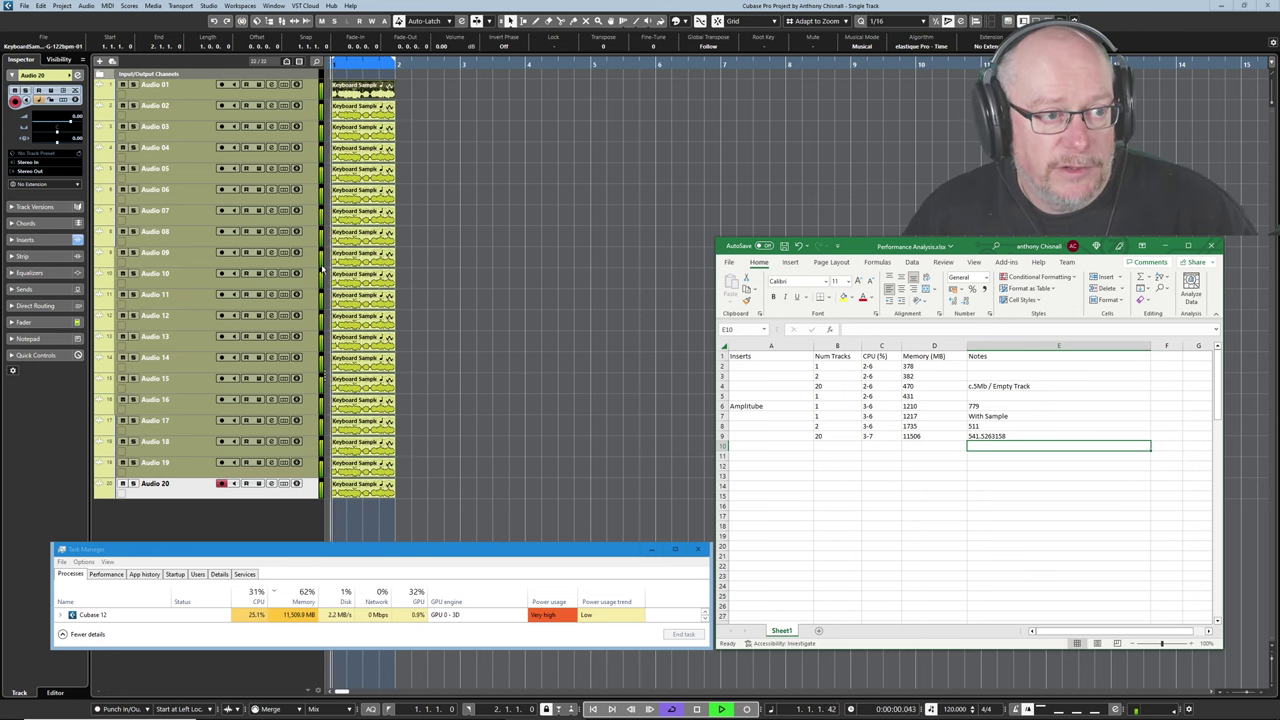
- In Studio Setup, lower Disk Preload from 6 to 2 seconds and apply it
left_click(208, 5)
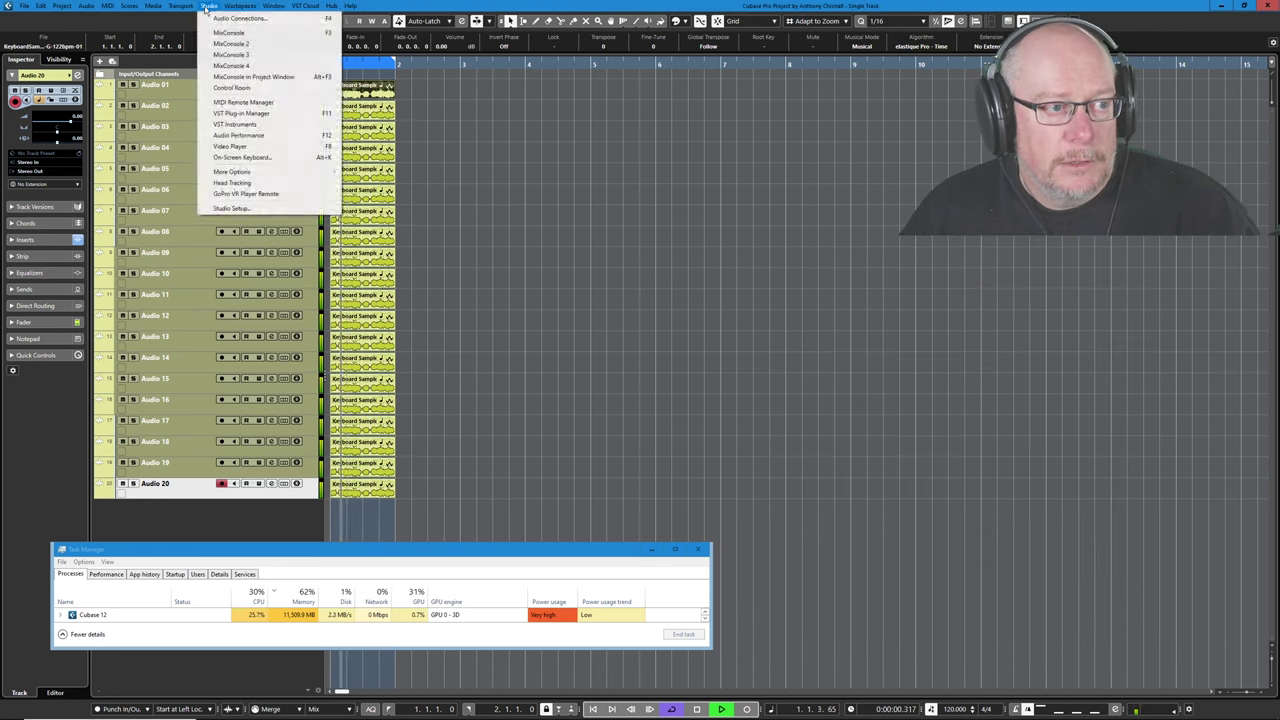
left_click(231, 208)
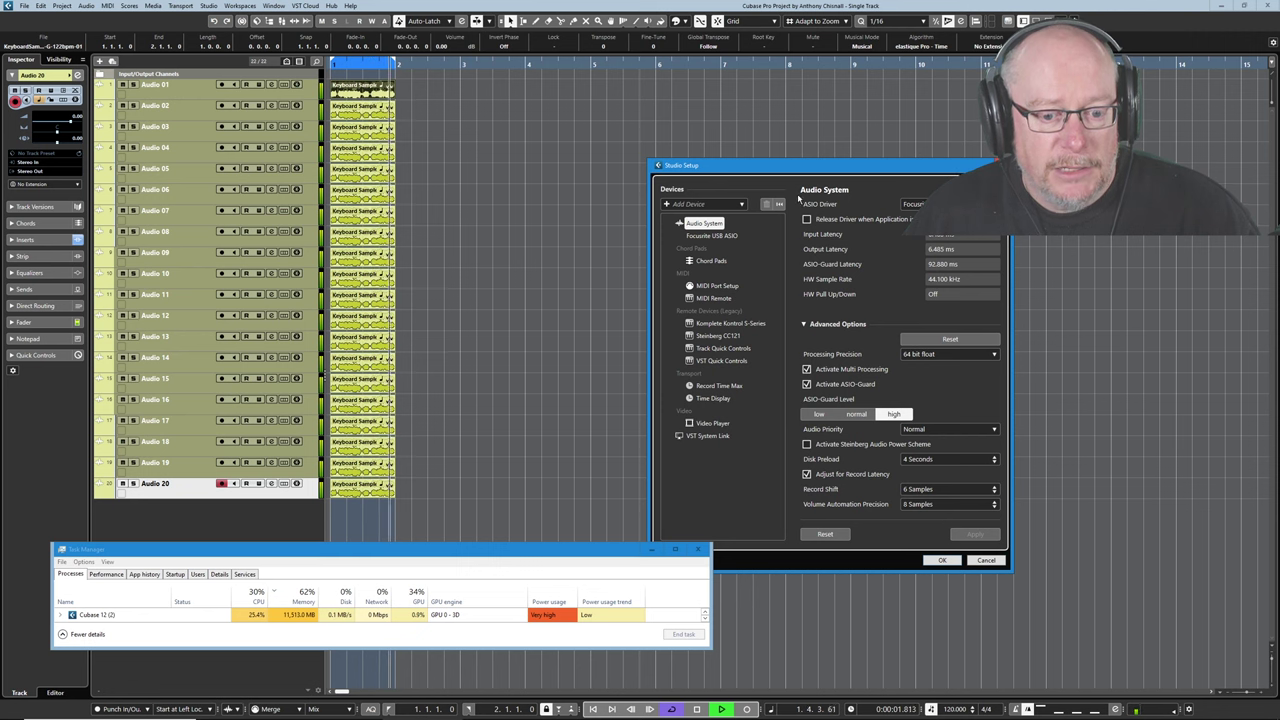
left_click_drag(800, 168, 578, 93)
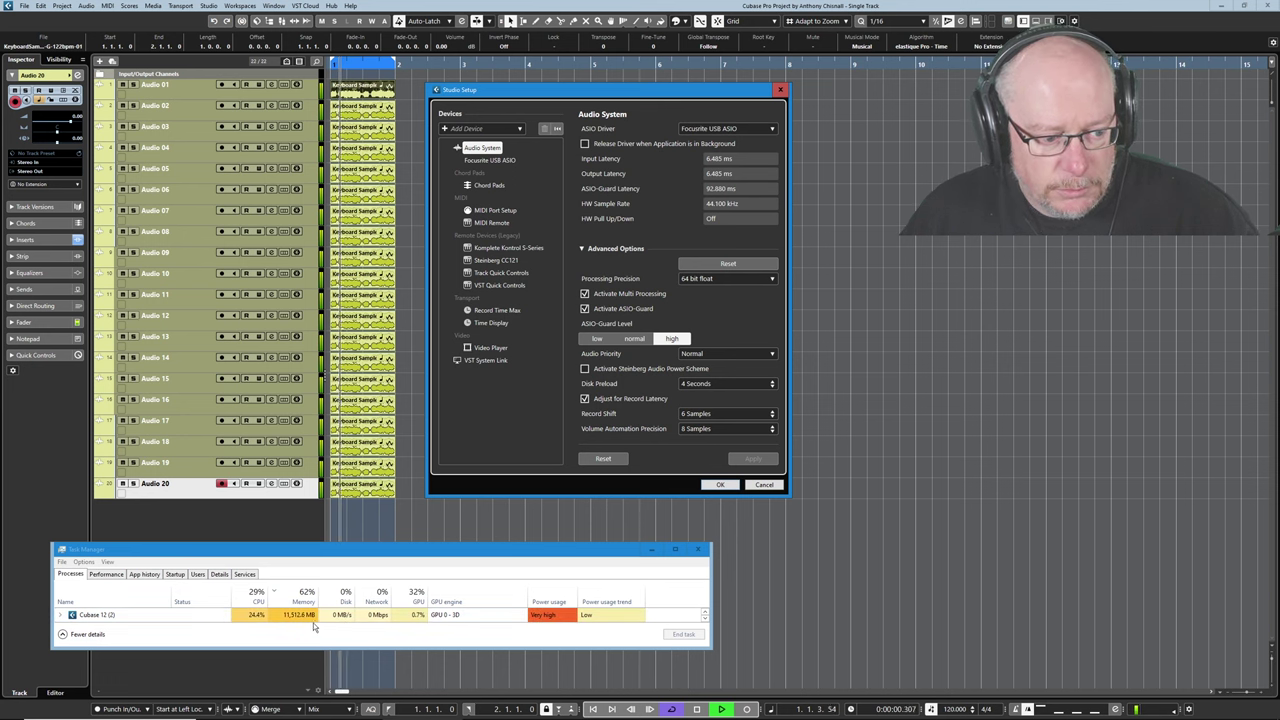
left_click(772, 381)
left_click(772, 381)
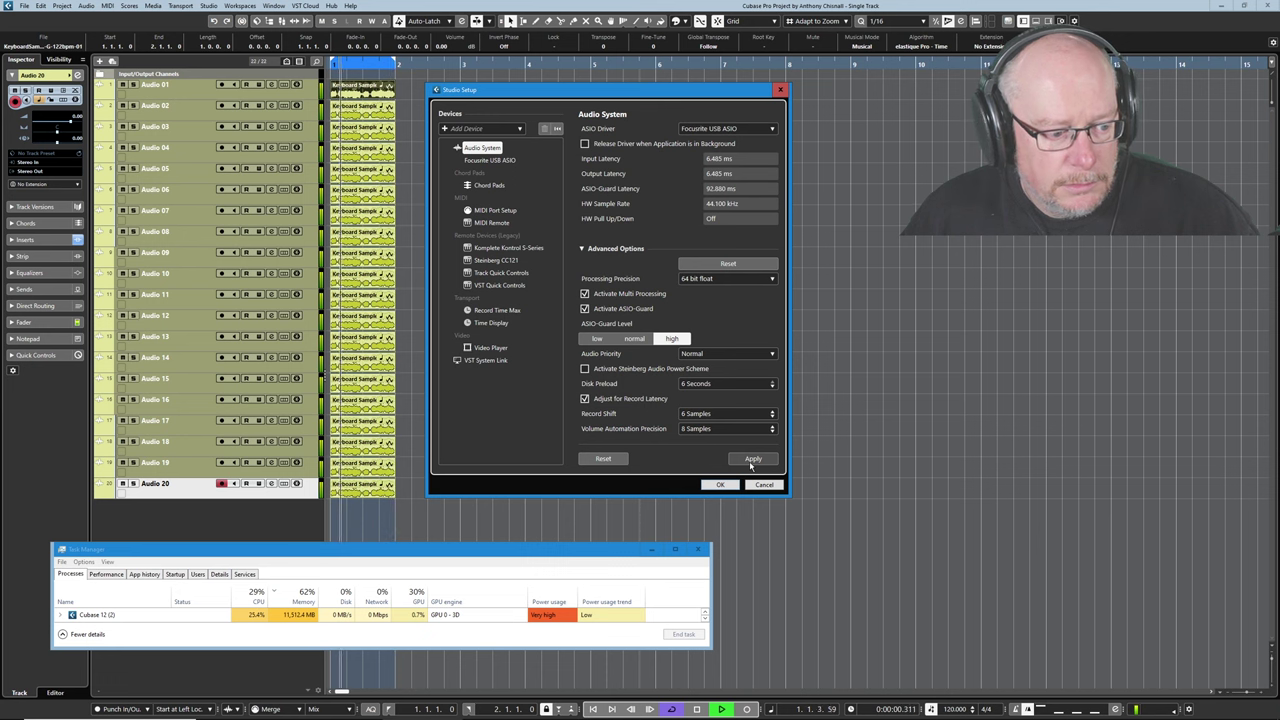
left_click(752, 460)
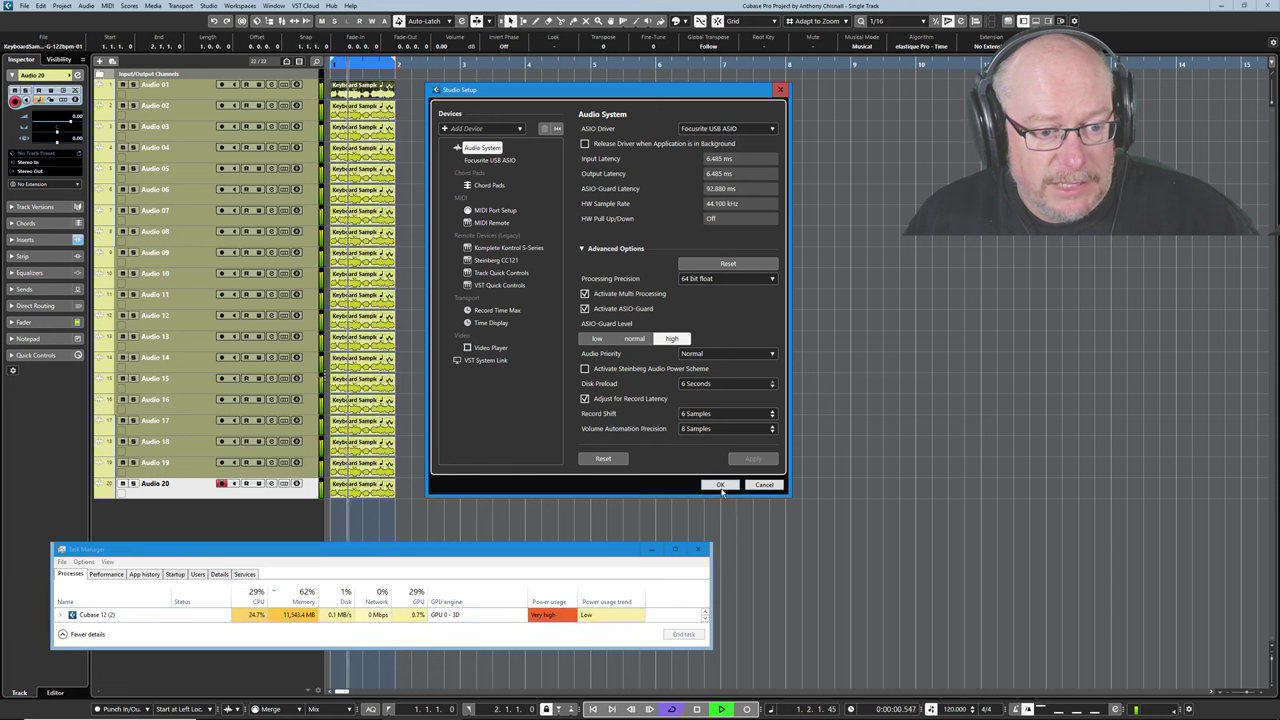
left_click(704, 384)
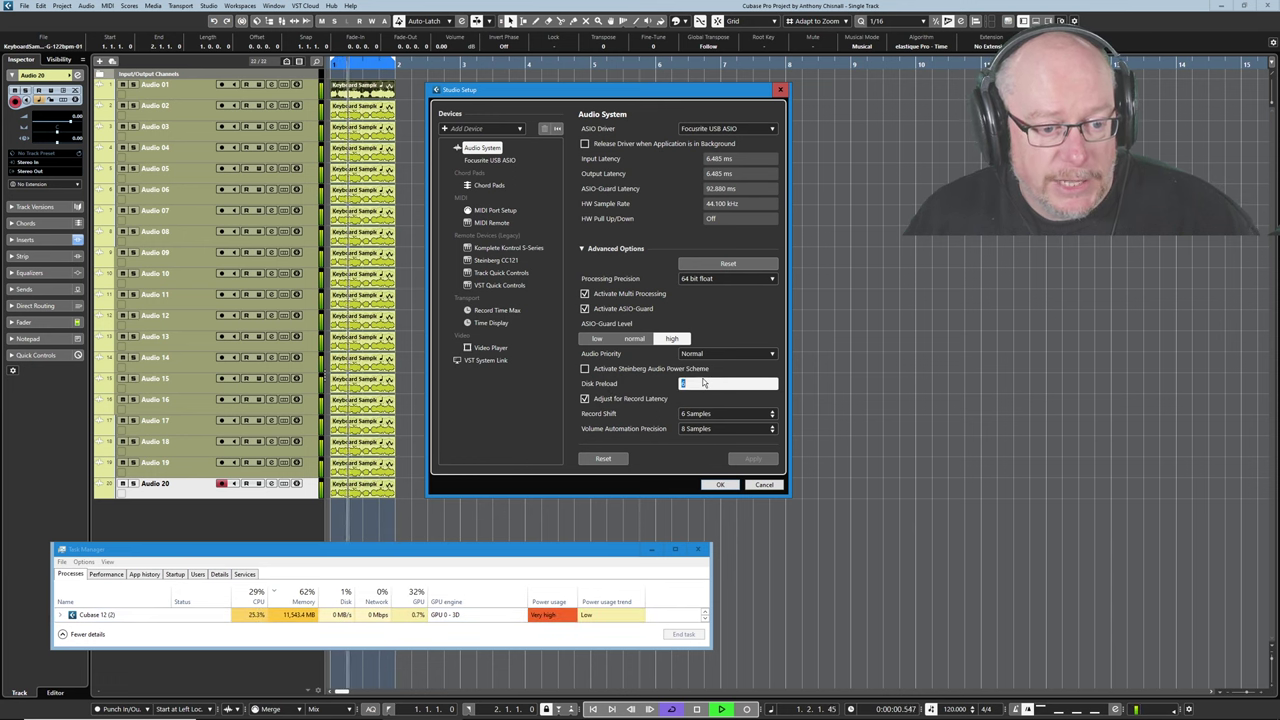
left_click(772, 387)
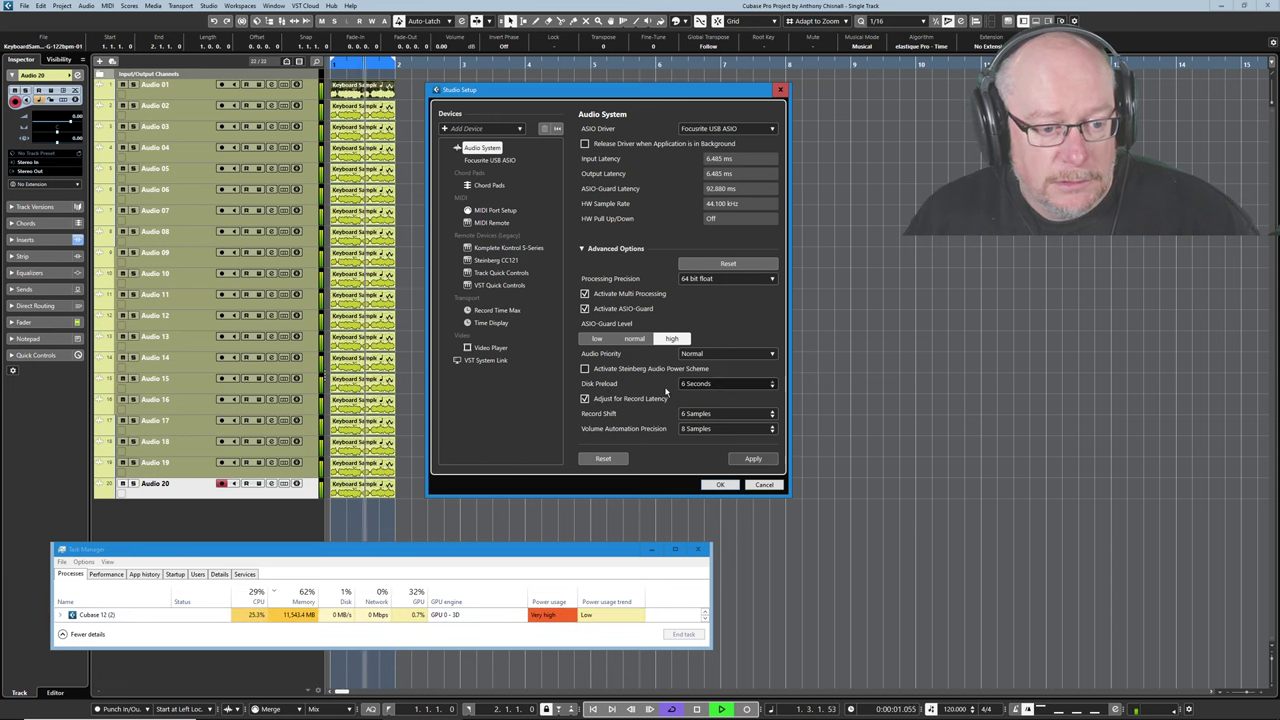
double_click(772, 387)
left_click(752, 459)
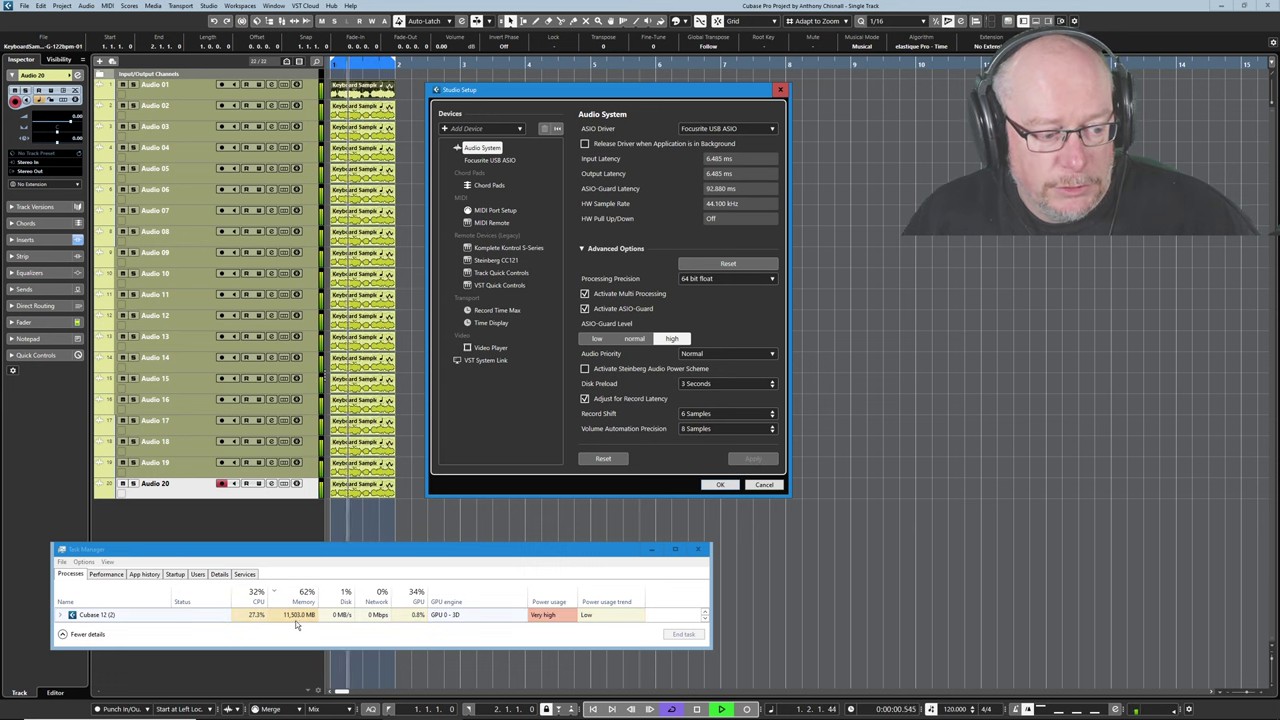
- Keep the Studio Setup changes and select all 20 audio tracks from Audio 01
left_click(720, 485)
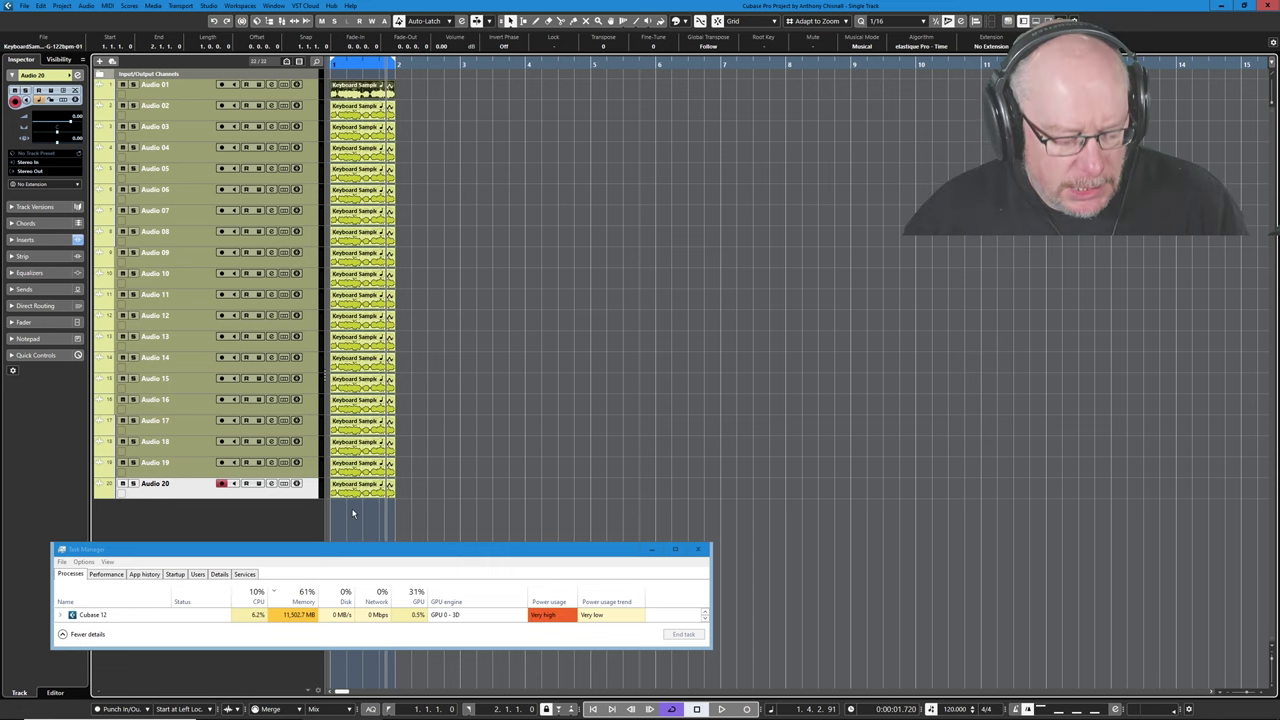
left_click(187, 95, "shift")
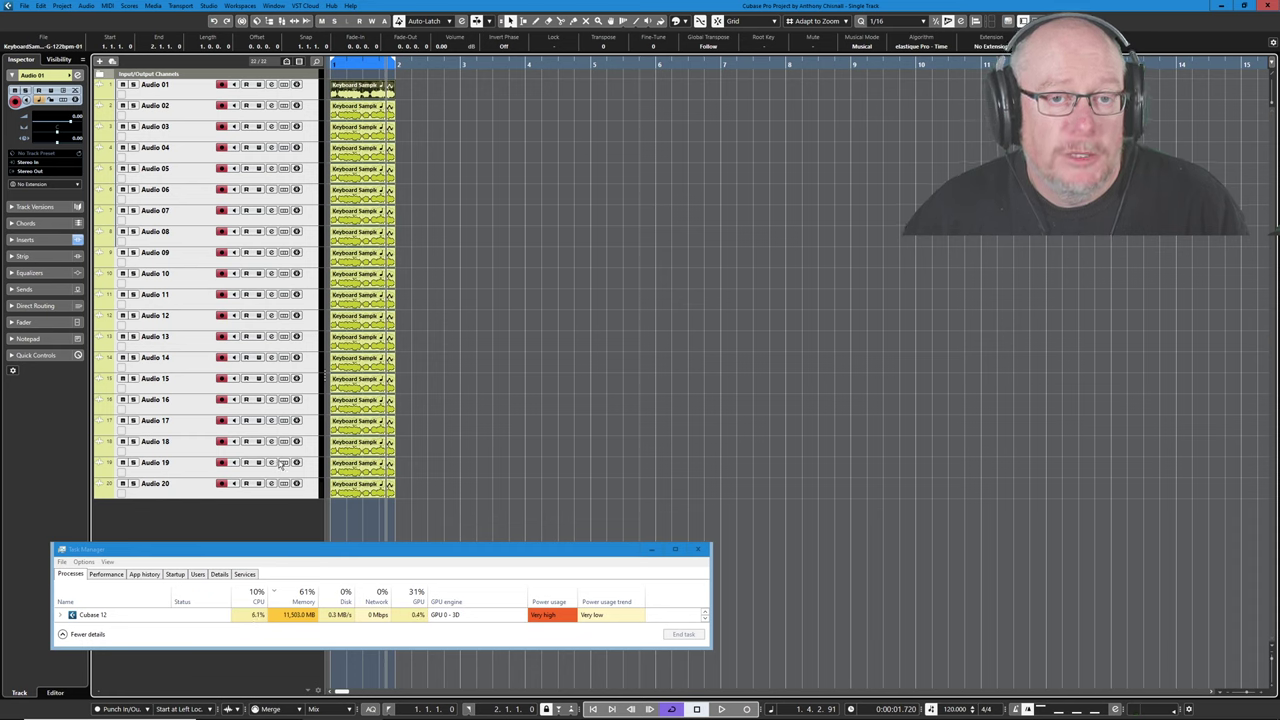
- Freeze the 20 selected audio tracks with a 5 s tail size
right_click(200, 219)
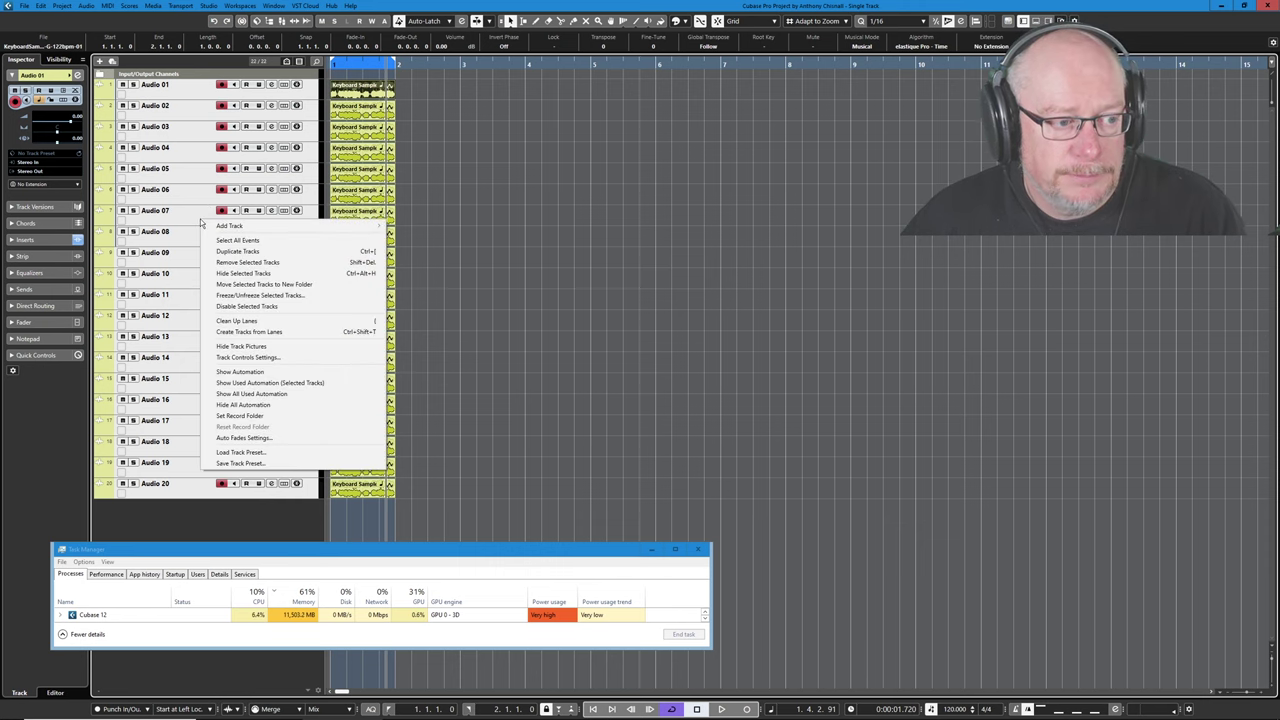
left_click(243, 298)
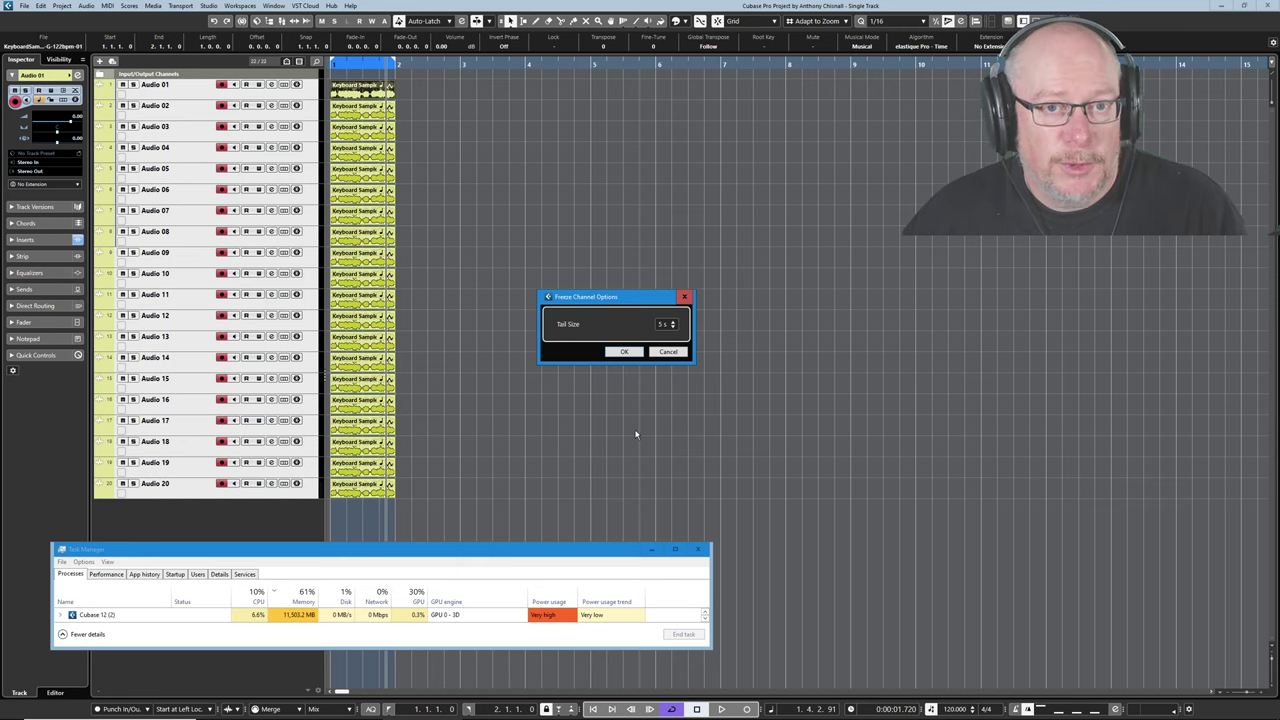
left_click(624, 353)
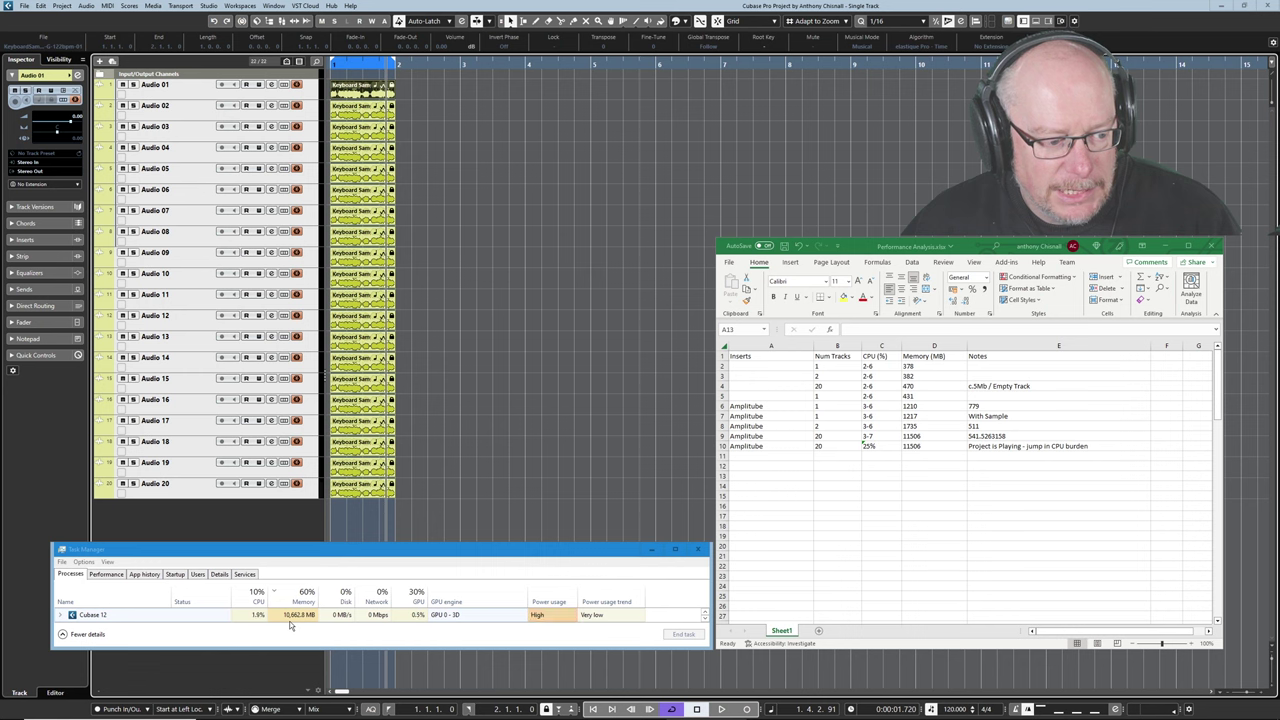
- Log row 11 as Frozen Amplitube: 20 tracks, CPU 3-5, 10662 MB, At Rest
left_click(289, 621)
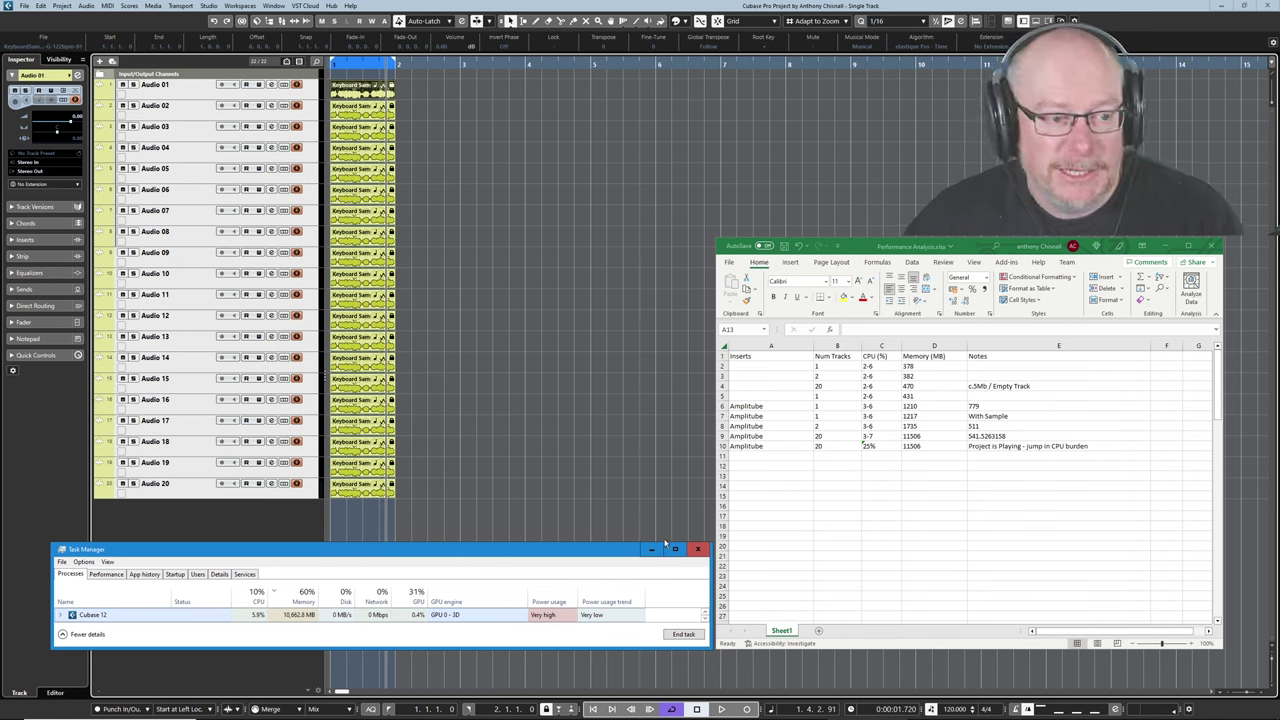
left_click(770, 456)
type("Frozen Amplitube")
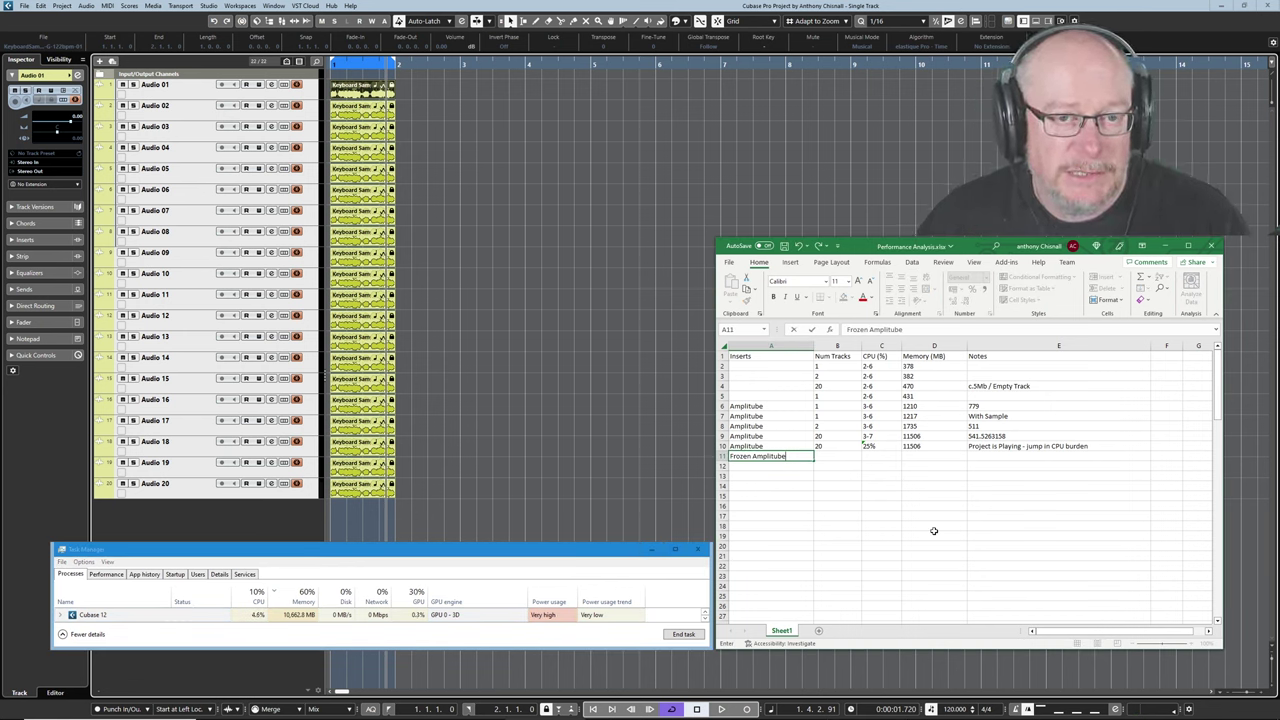
key("Tab")
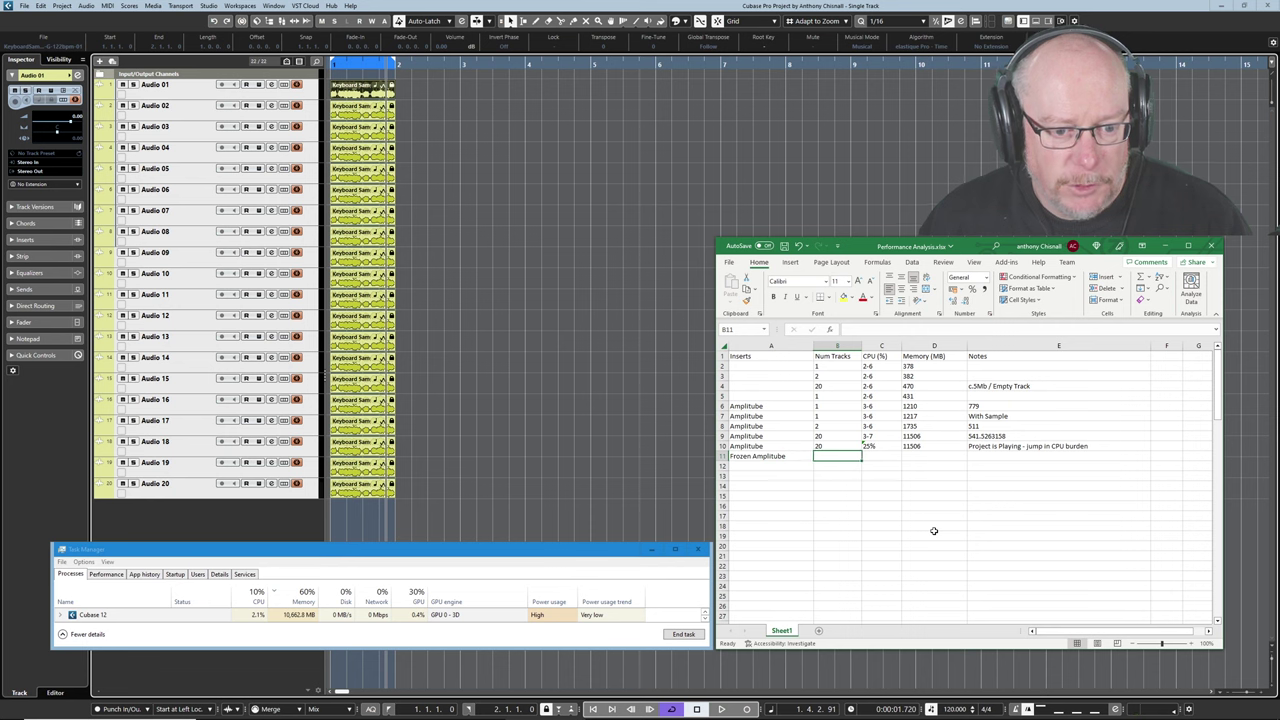
type("20")
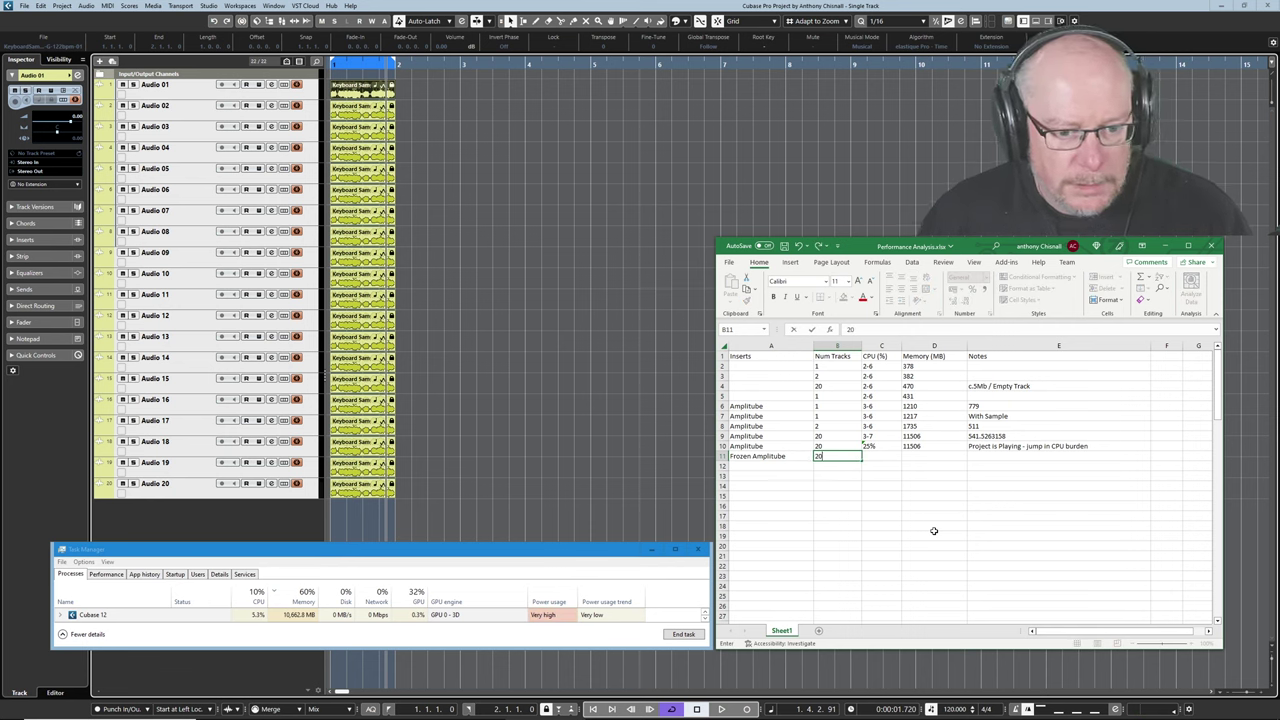
key("Tab")
type("5.3")
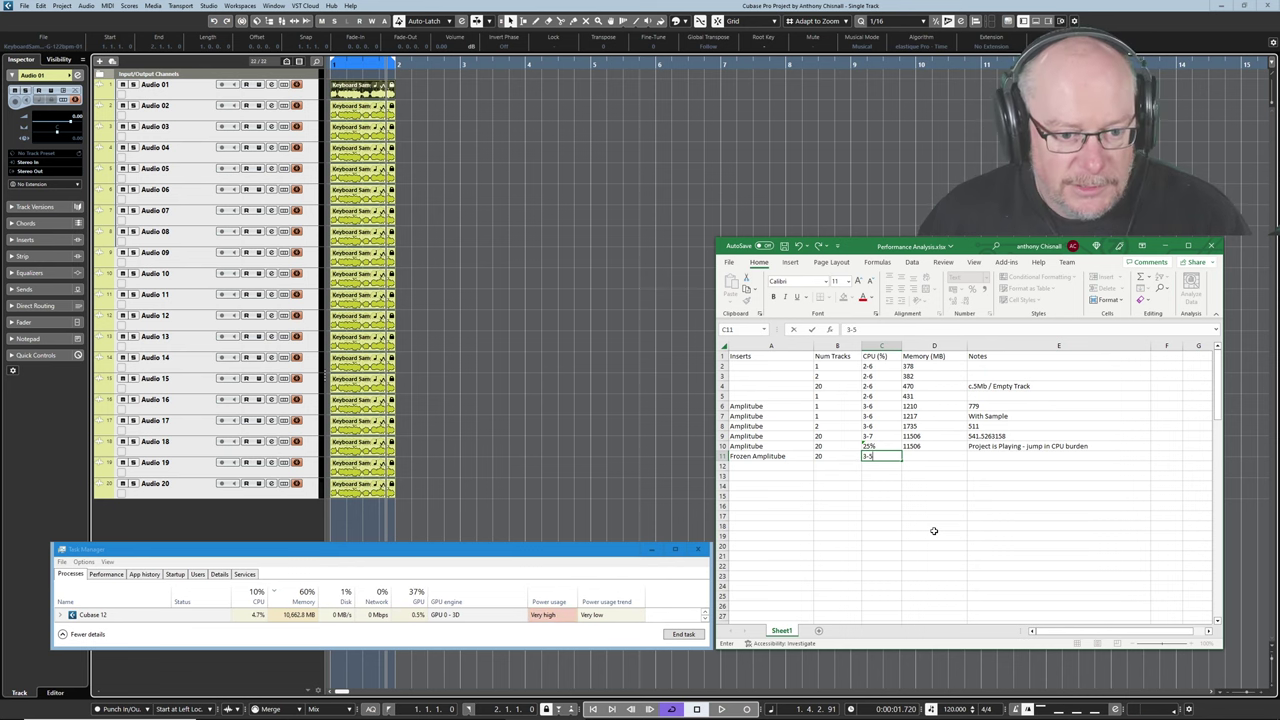
key("Tab")
type("10")
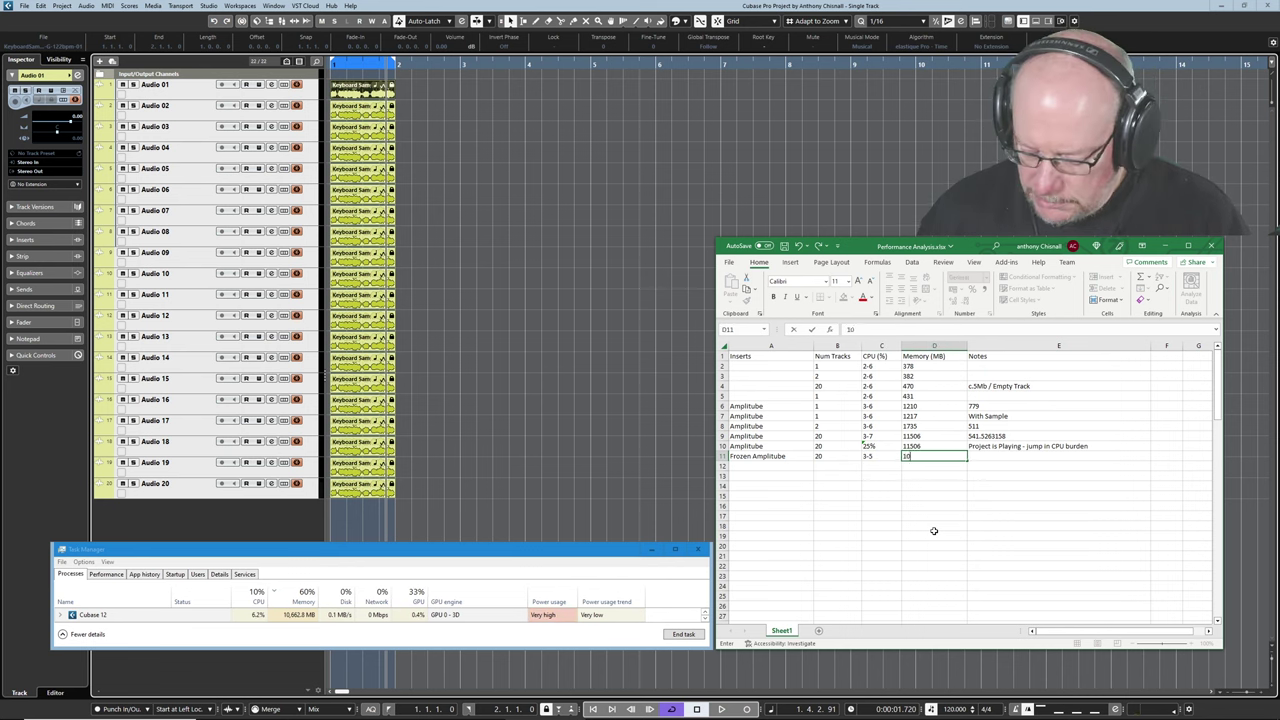
key("Tab")
type("A")
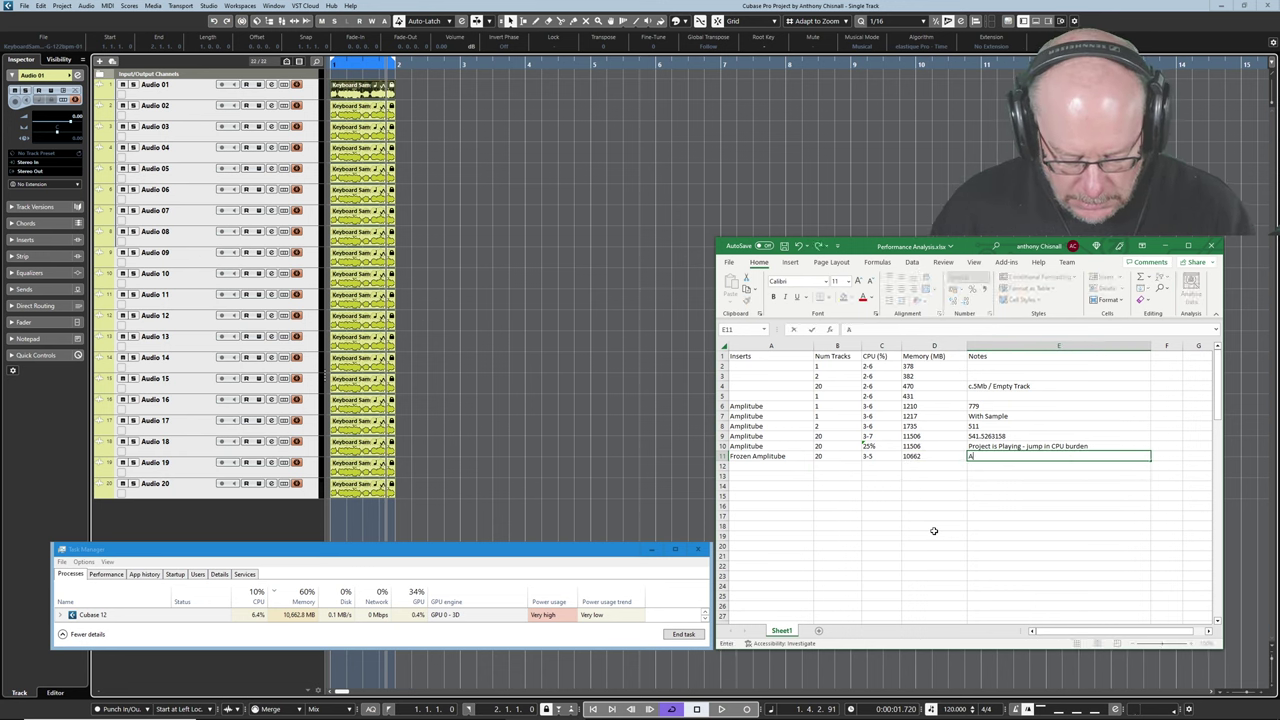
type("t Rest")
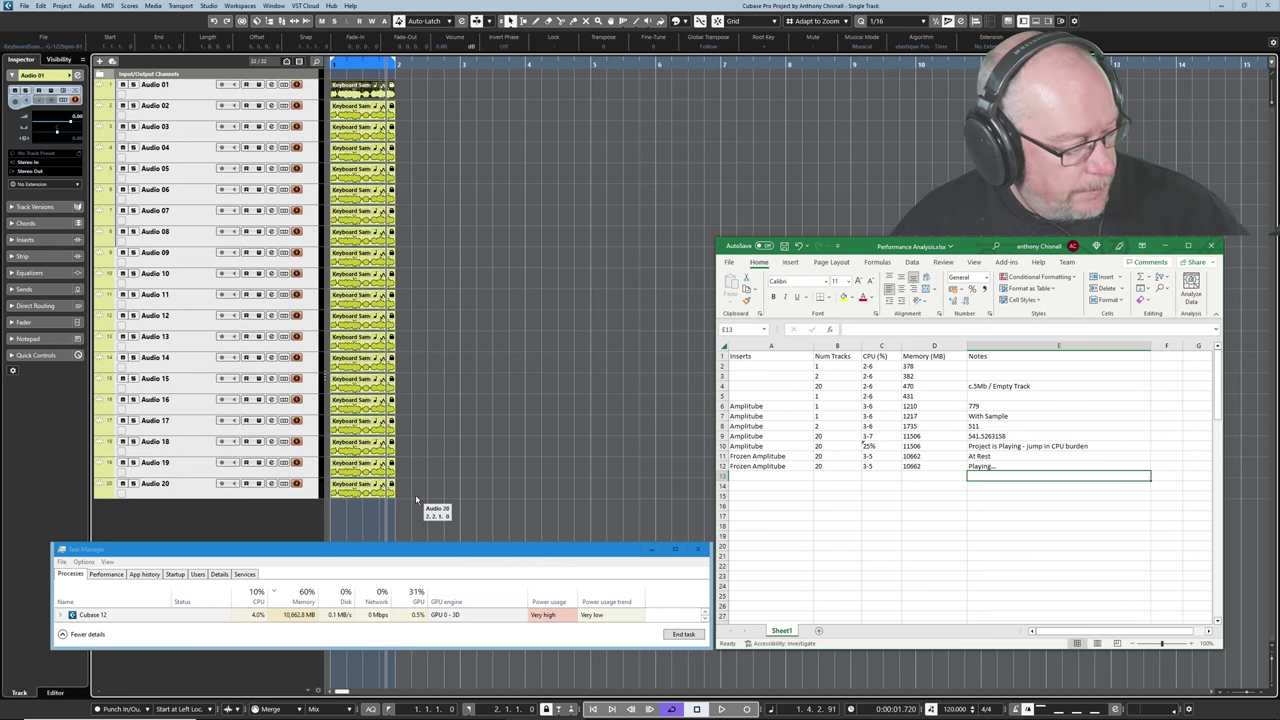
- Play the frozen tracks, cancel the stray E13 entry, and select both 10662 MB readings
key("space")
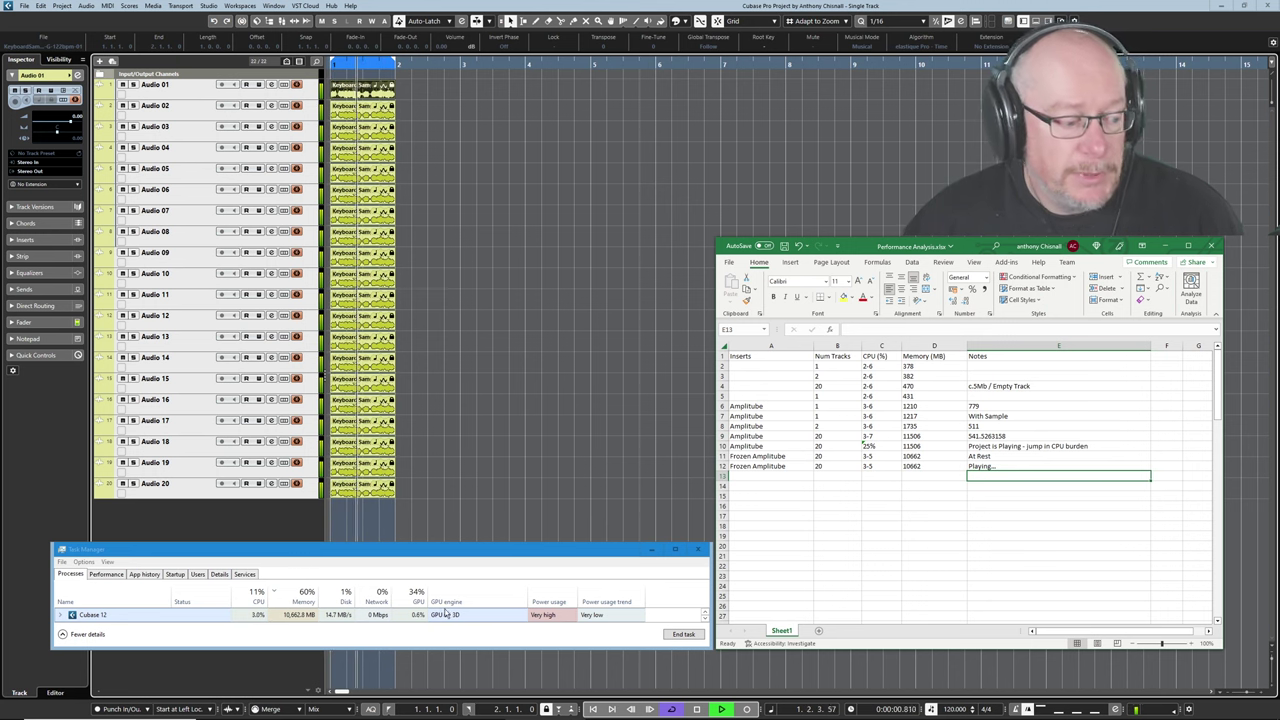
type("1")
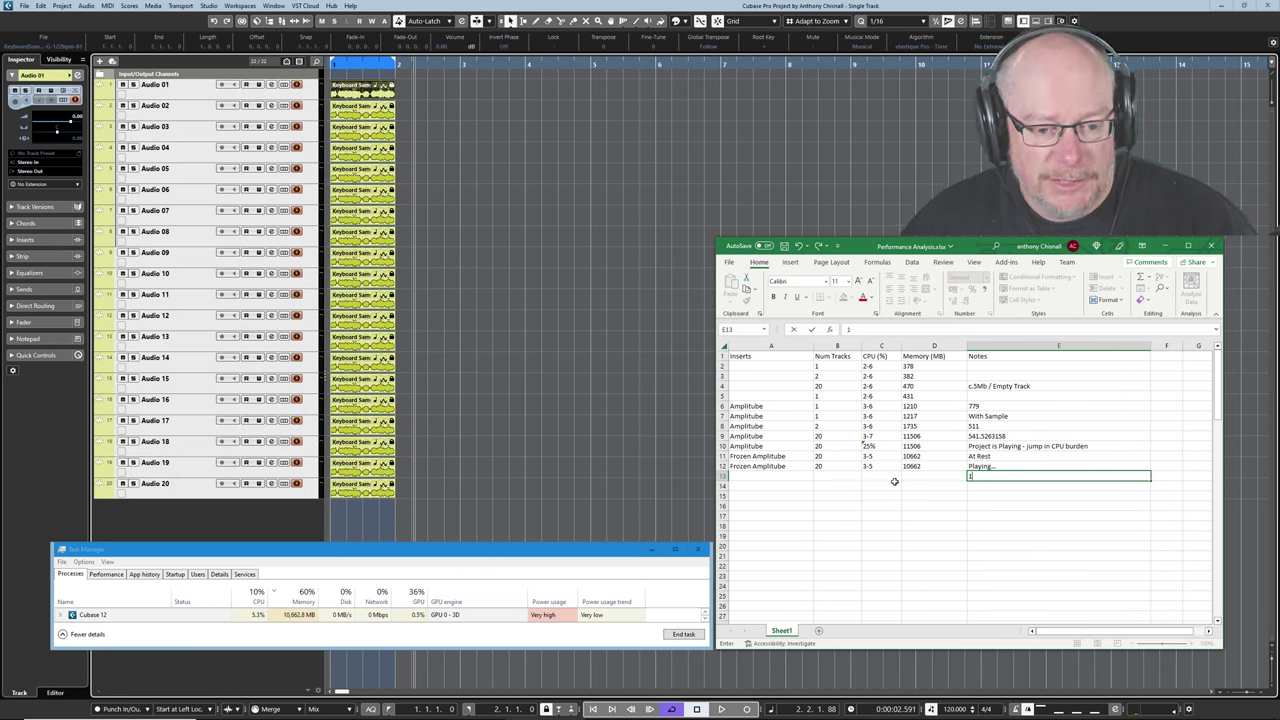
key("Escape")
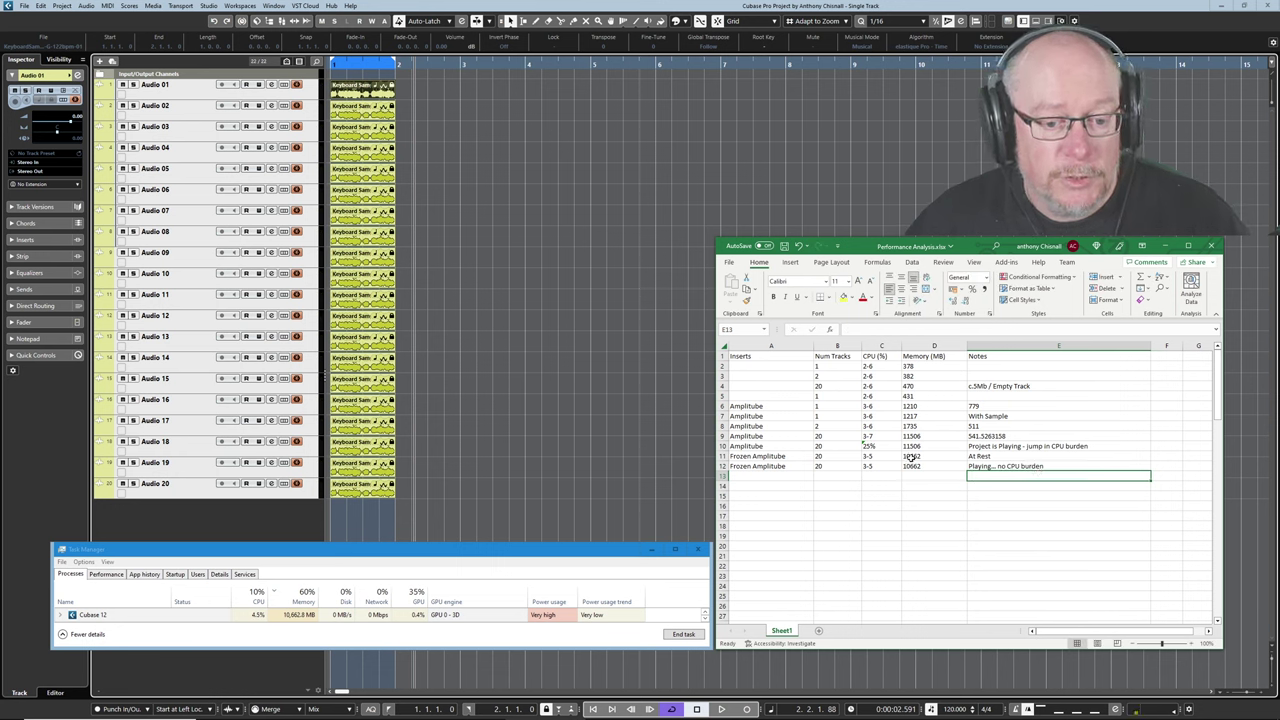
left_click_drag(911, 456, 912, 466)
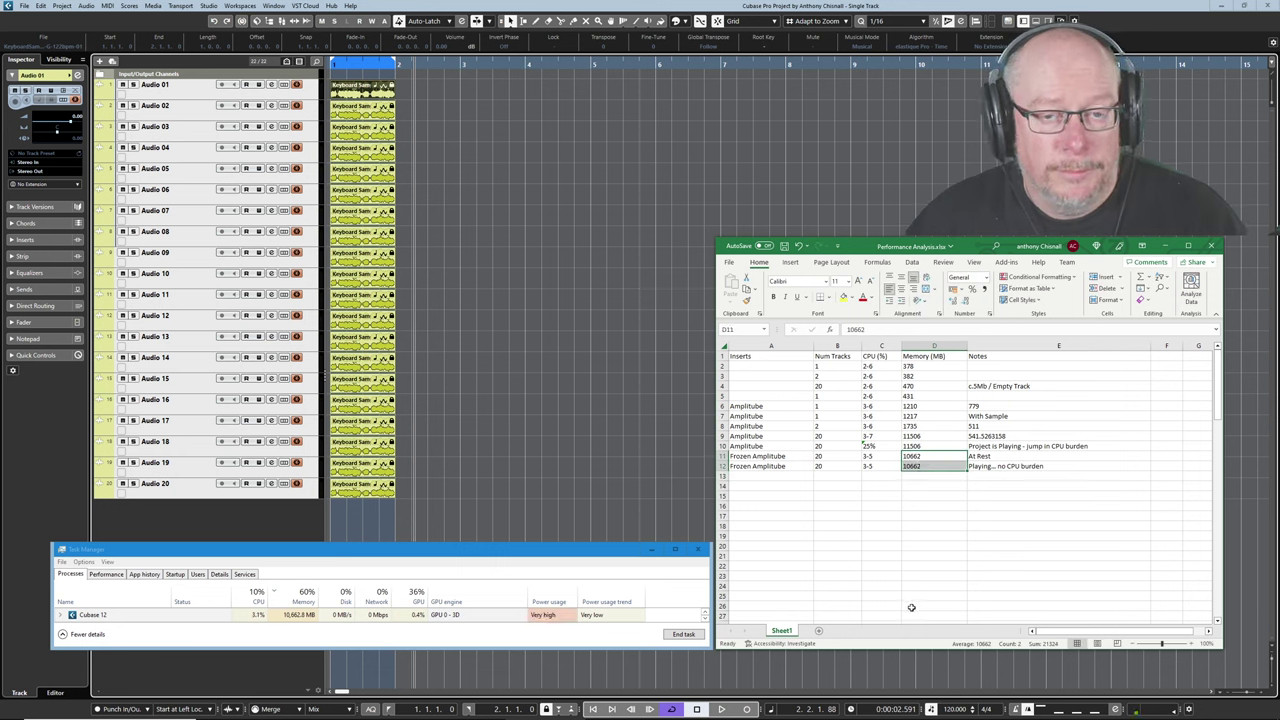
- Select cell A13 in Excel for the next log entry
left_click(781, 478)
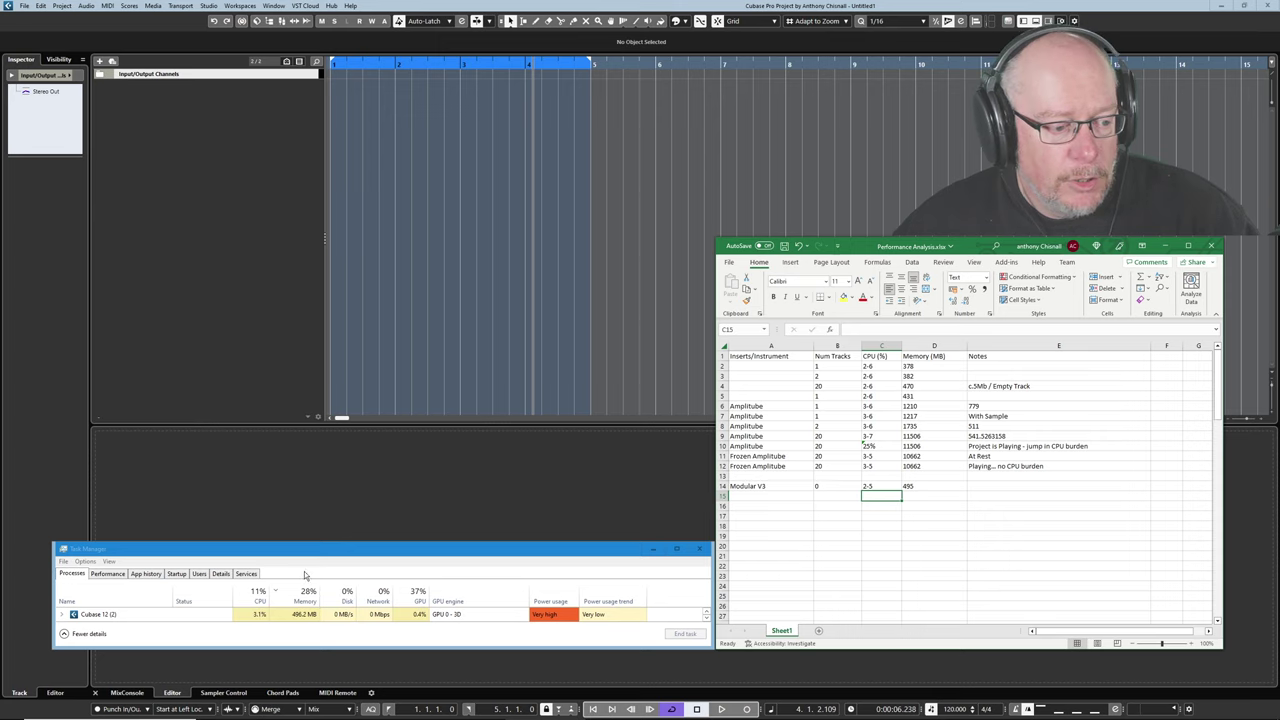
- Correct the Modular V3 baseline memory in D14 to 496 MB
left_click(905, 486)
type("496")
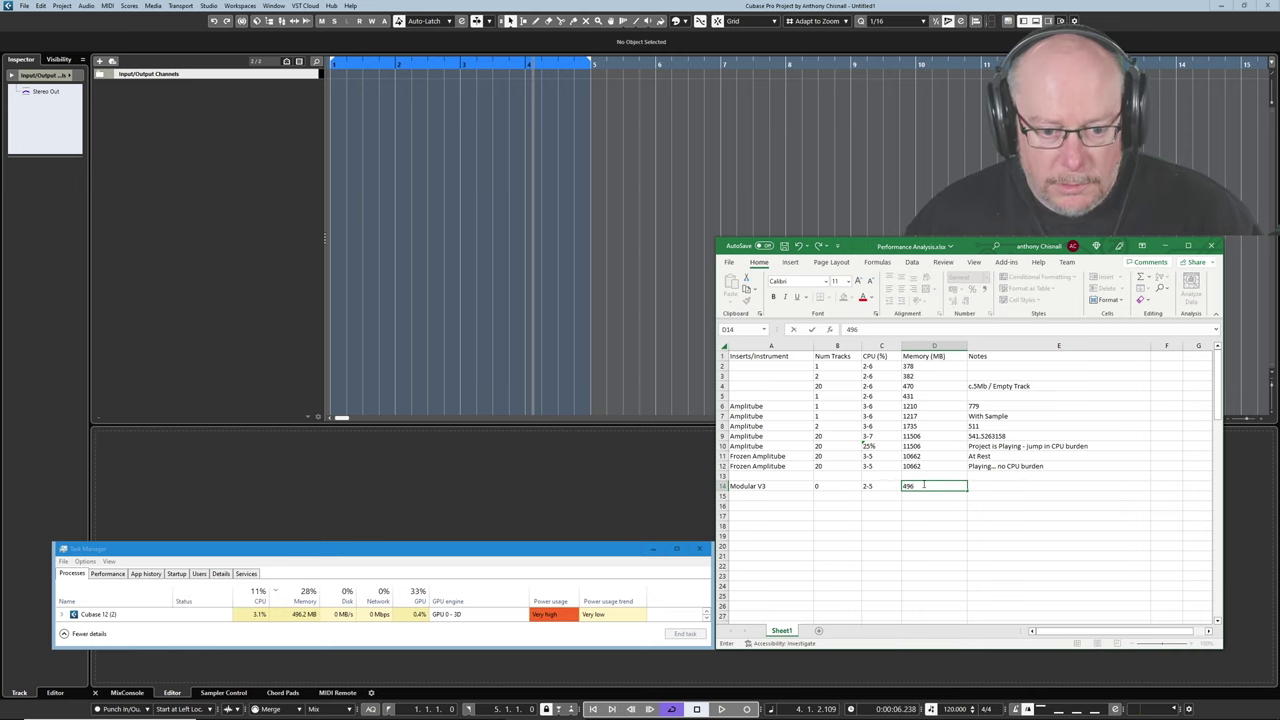
key("Return")
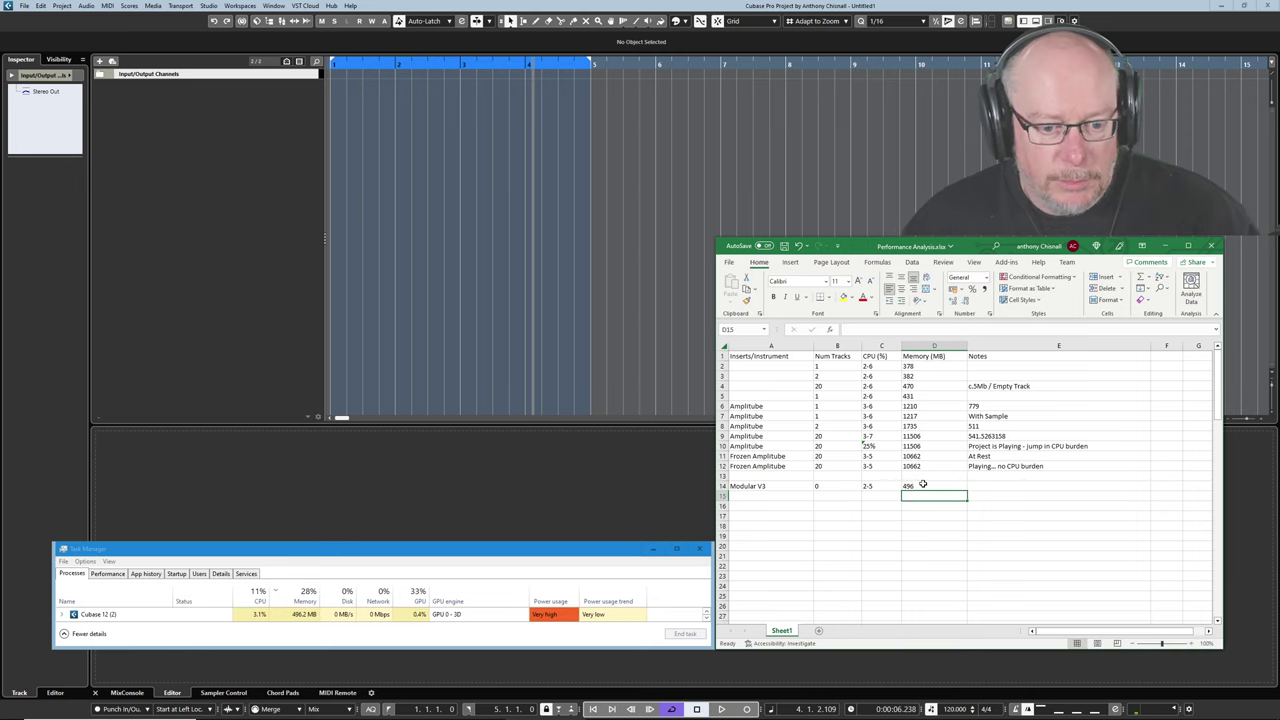
- Add one Modular V3 instrument track and log CPU 2-6, 590 MB, note 95
left_click(99, 61)
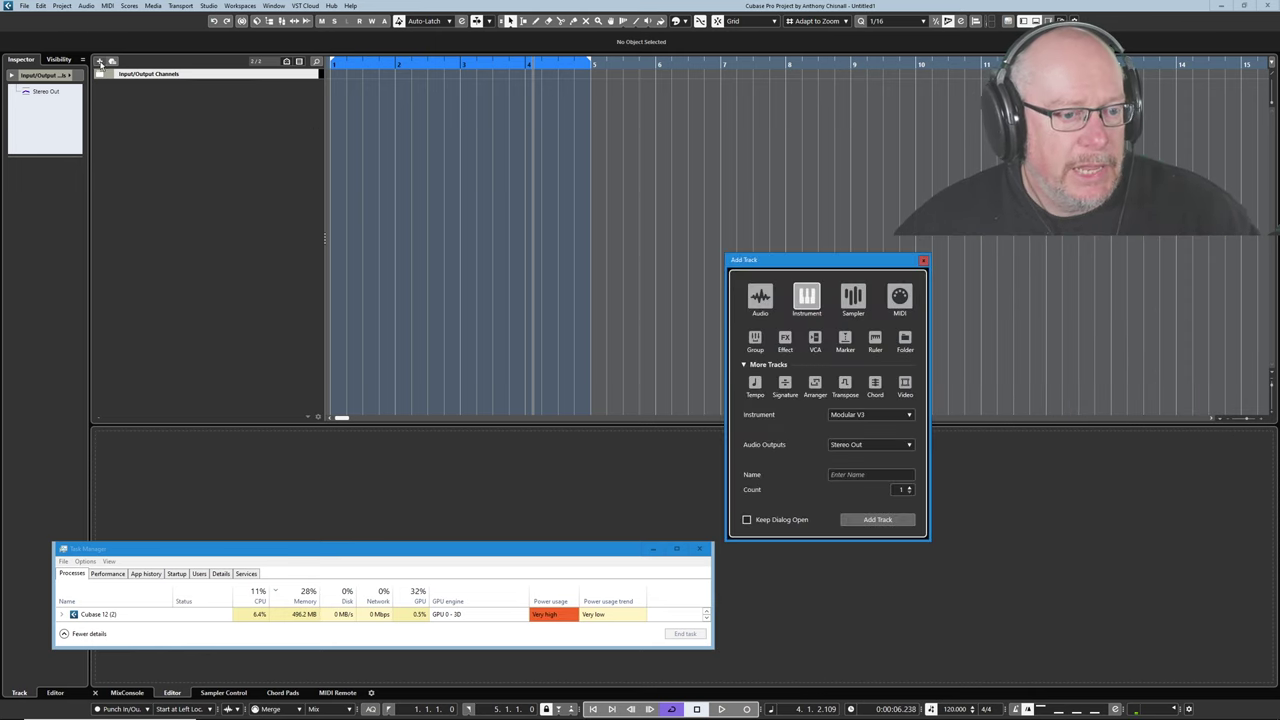
left_click(877, 520)
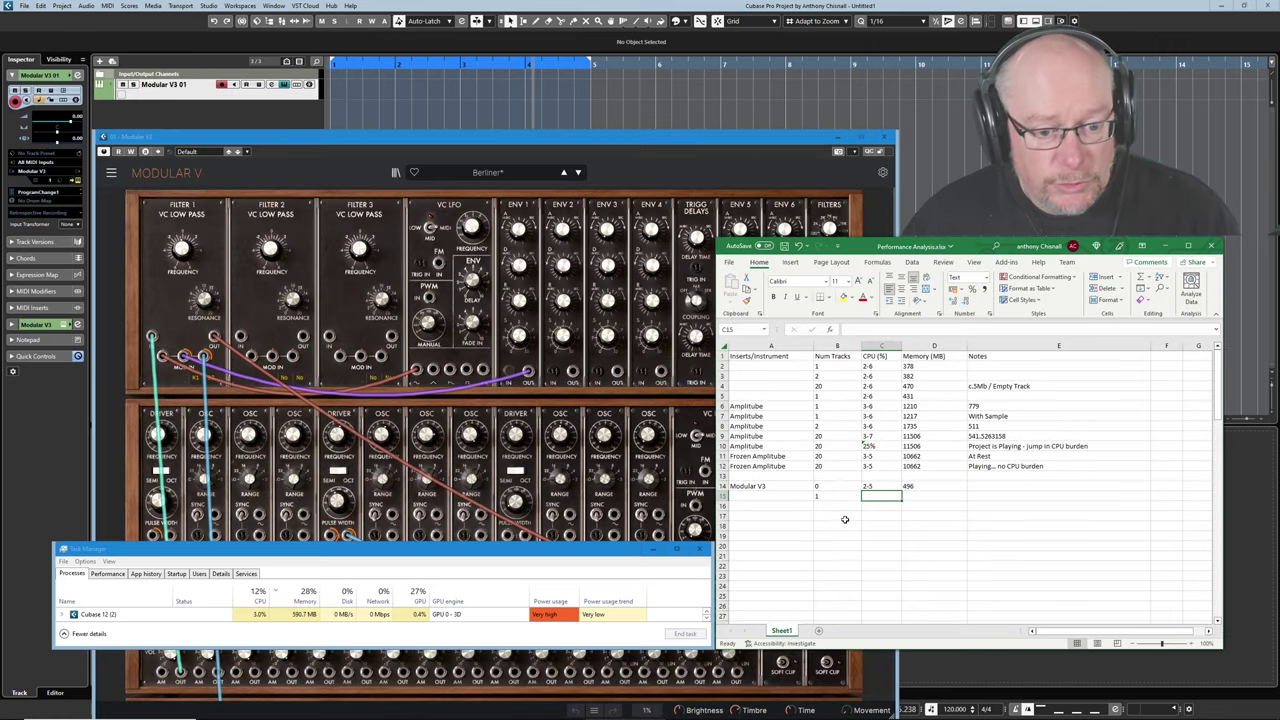
type("2")
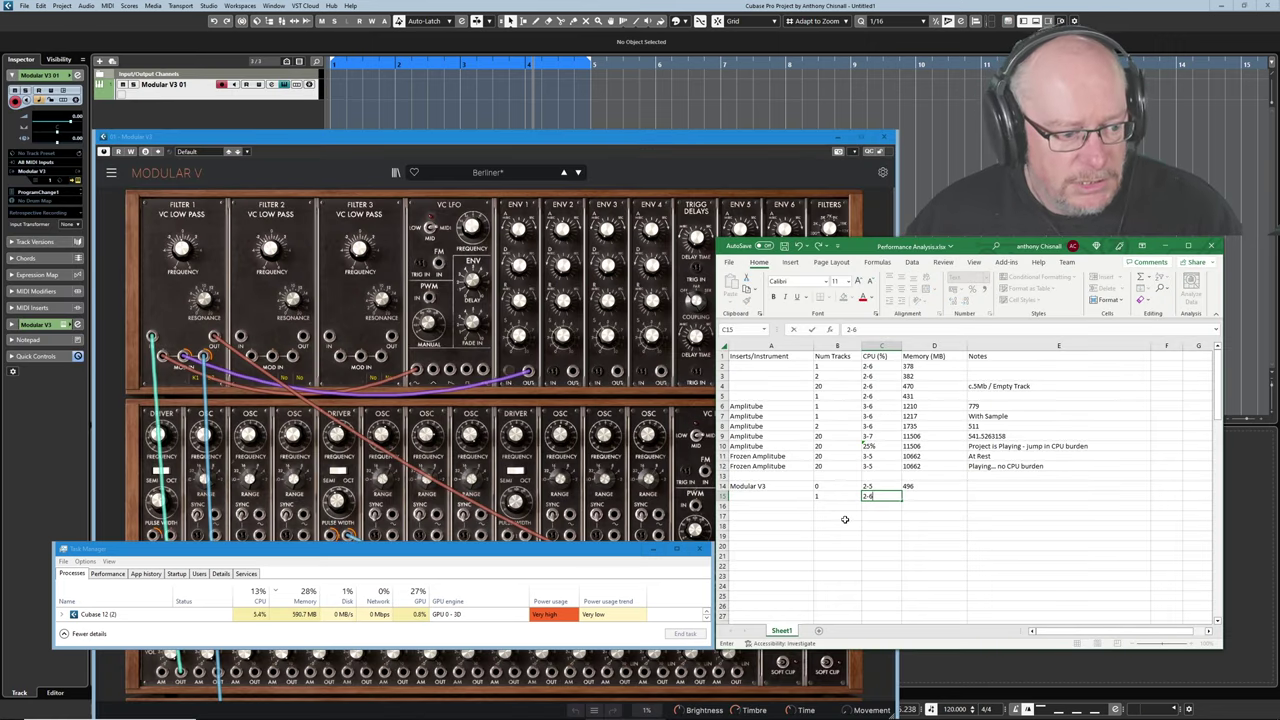
type("-6")
key("Tab")
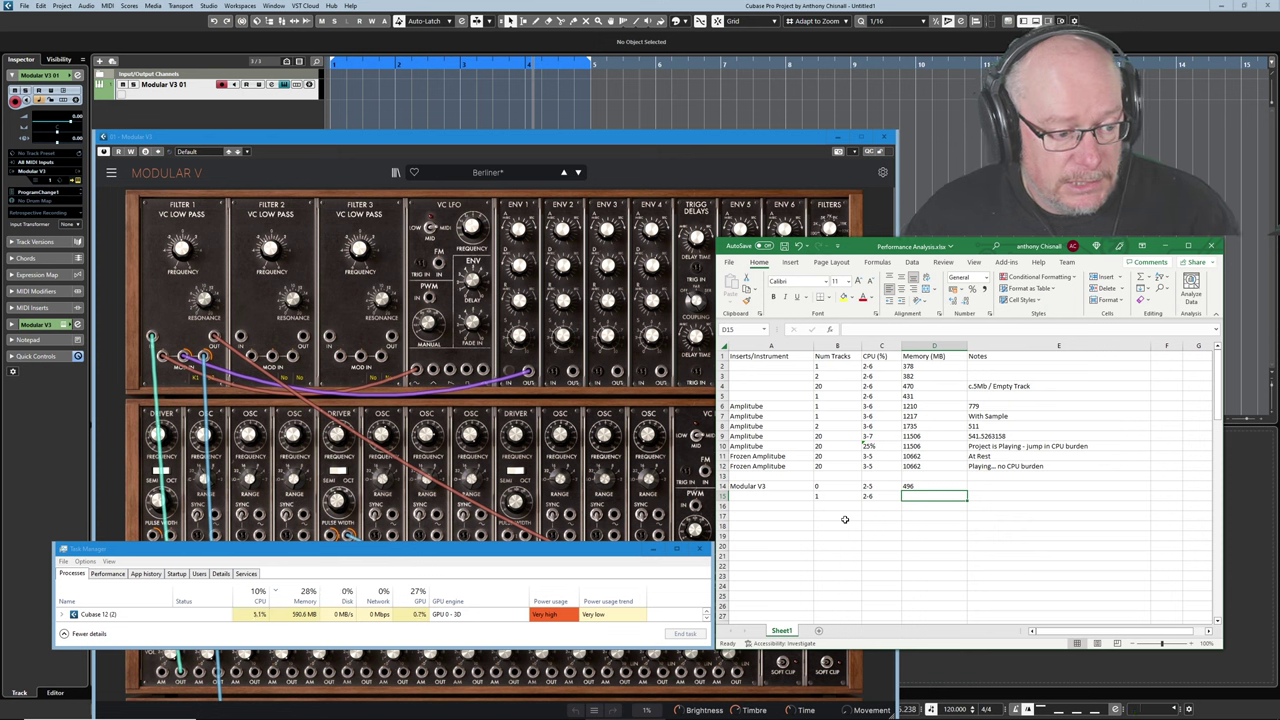
type("590")
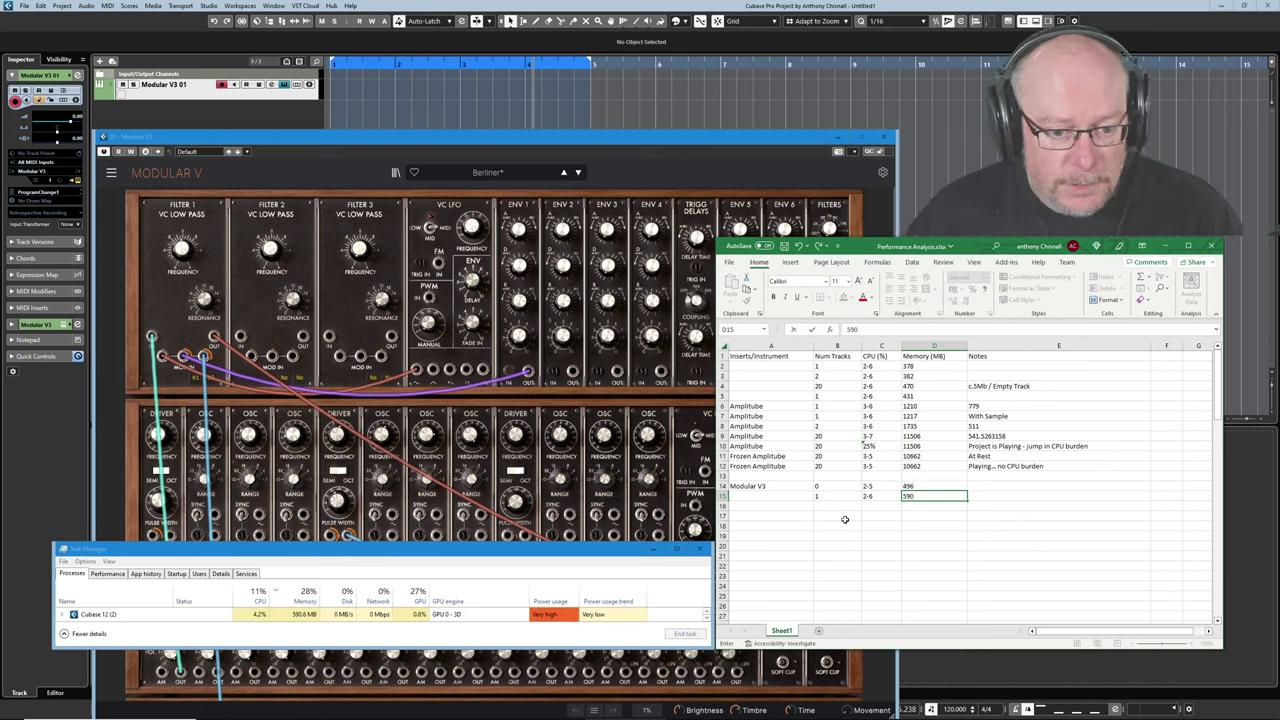
key("Tab")
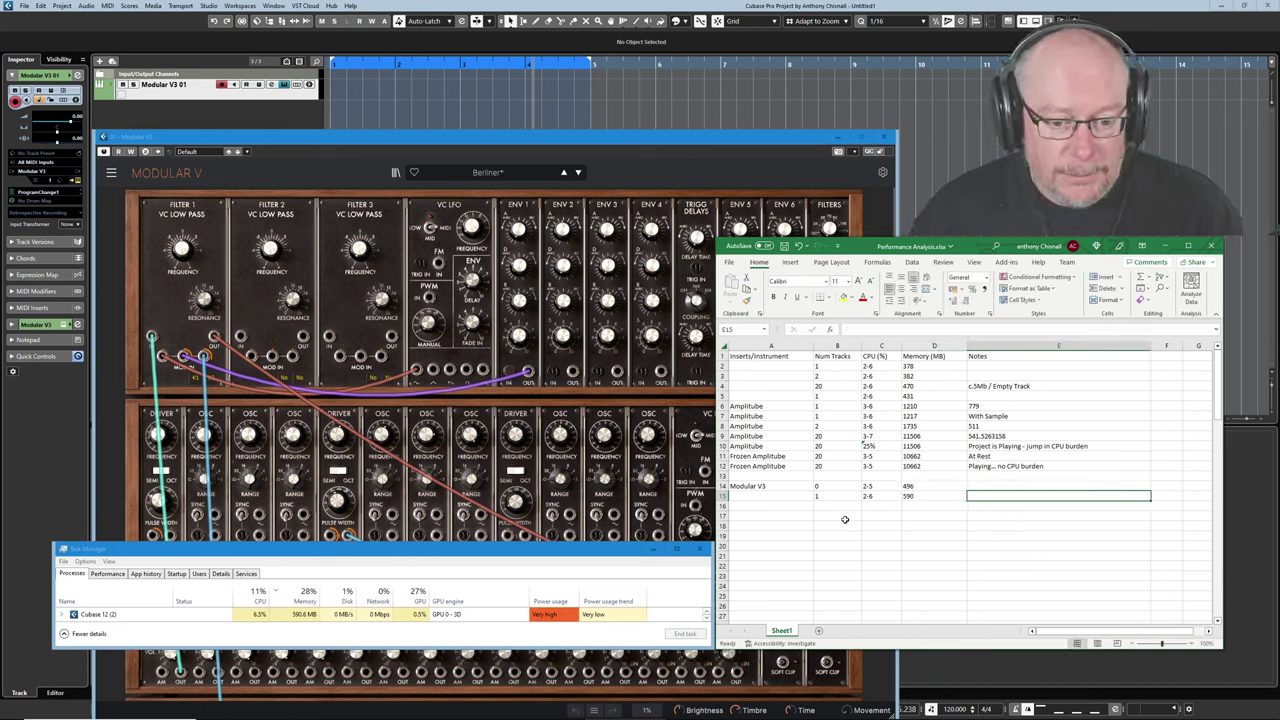
type("95")
key("Return")
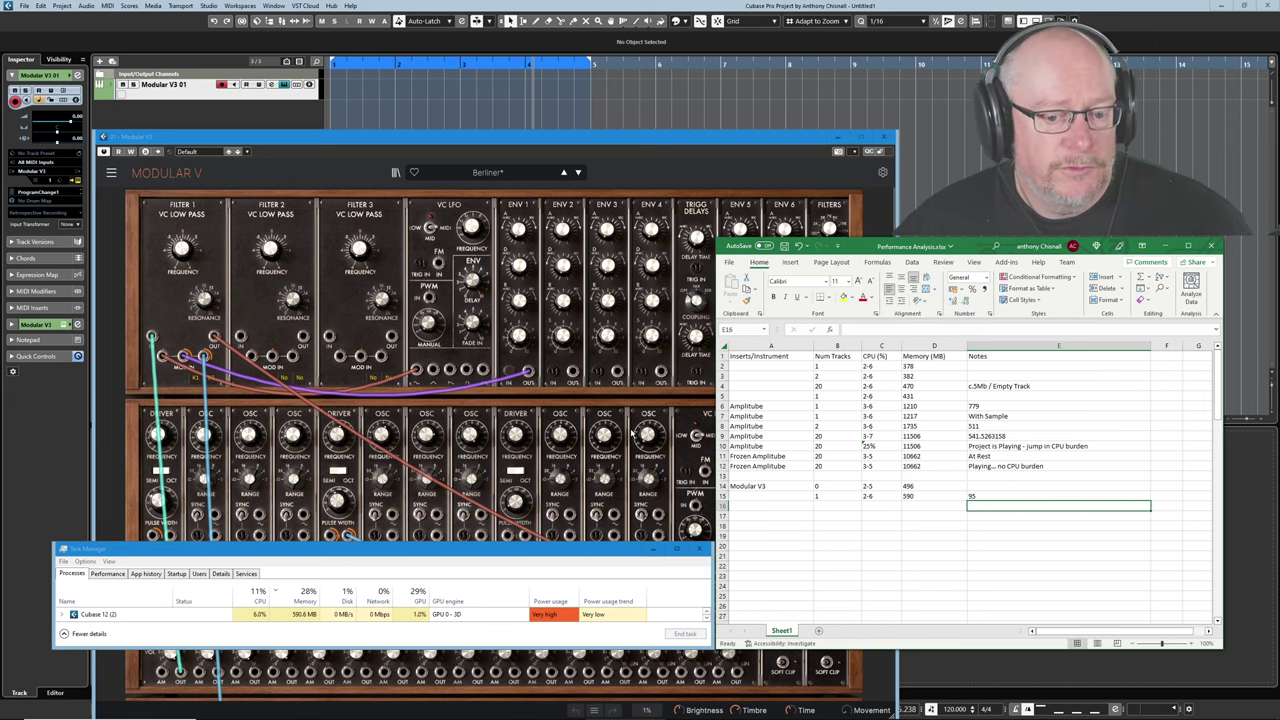
- Duplicate the Modular V3 track and log two tracks at 625 MB, note 30
left_click(201, 105)
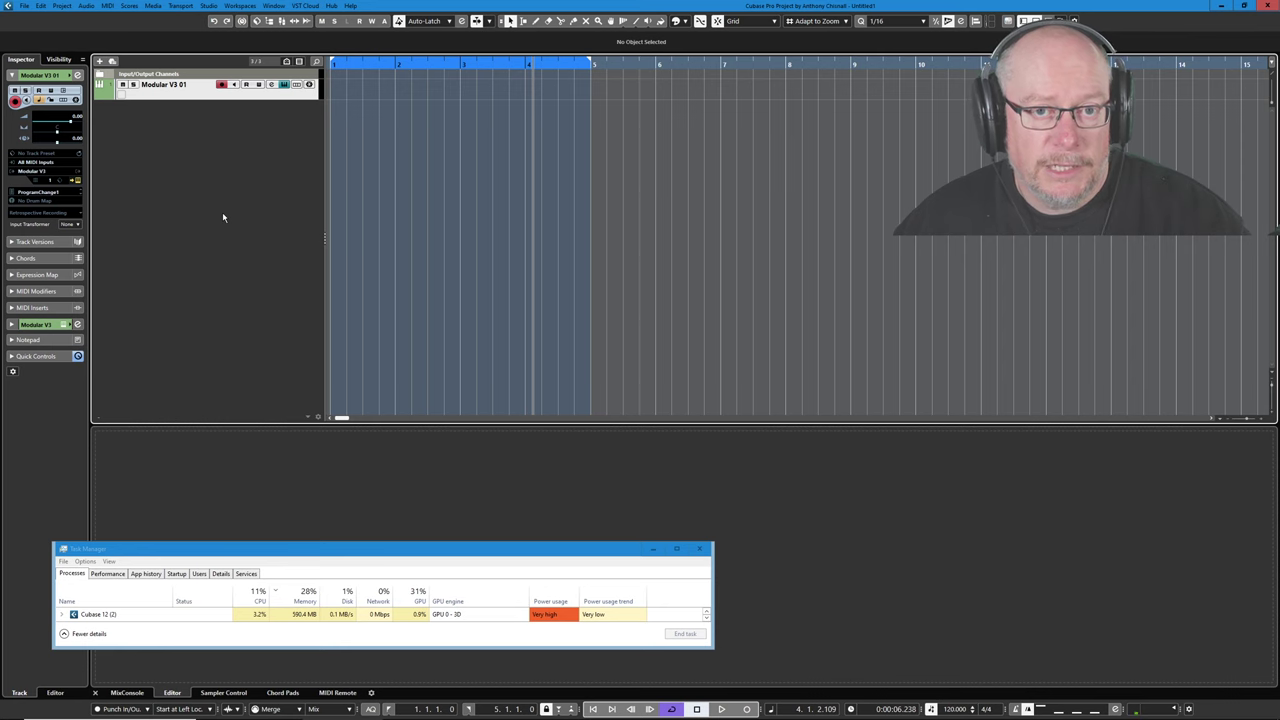
key("alt+Tab")
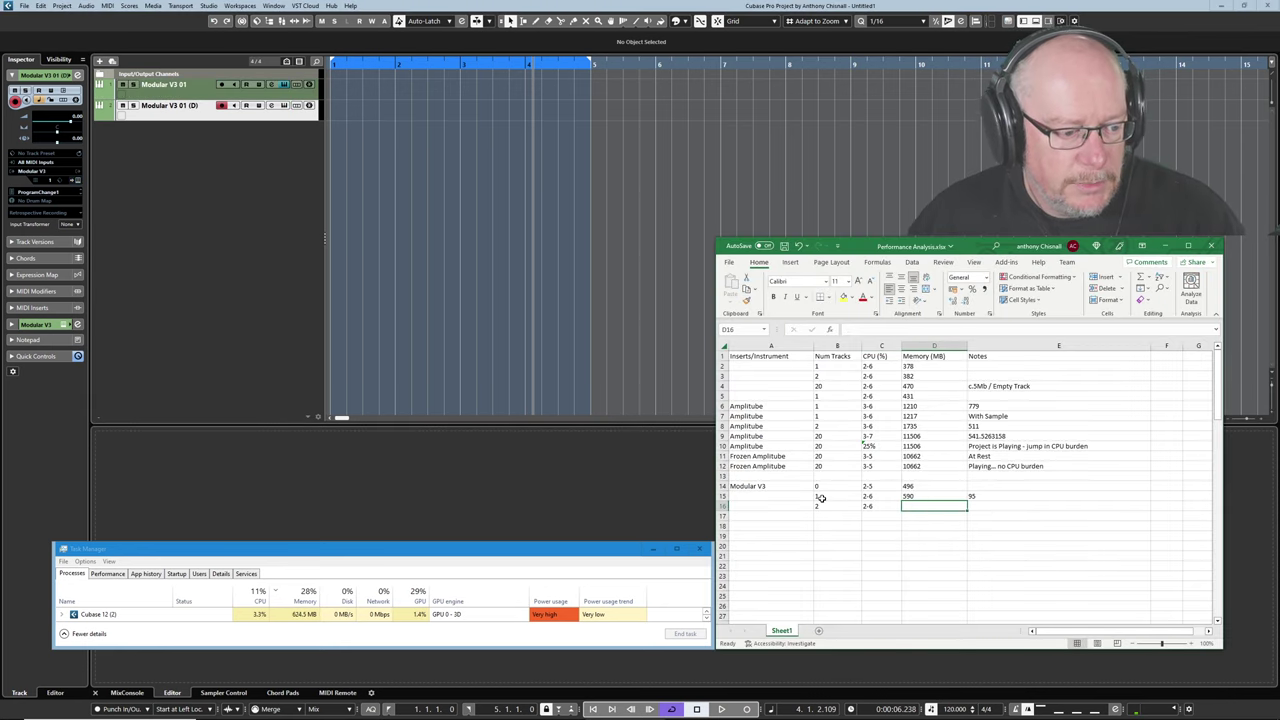
type("625")
key("Tab")
type("30")
key("Return")
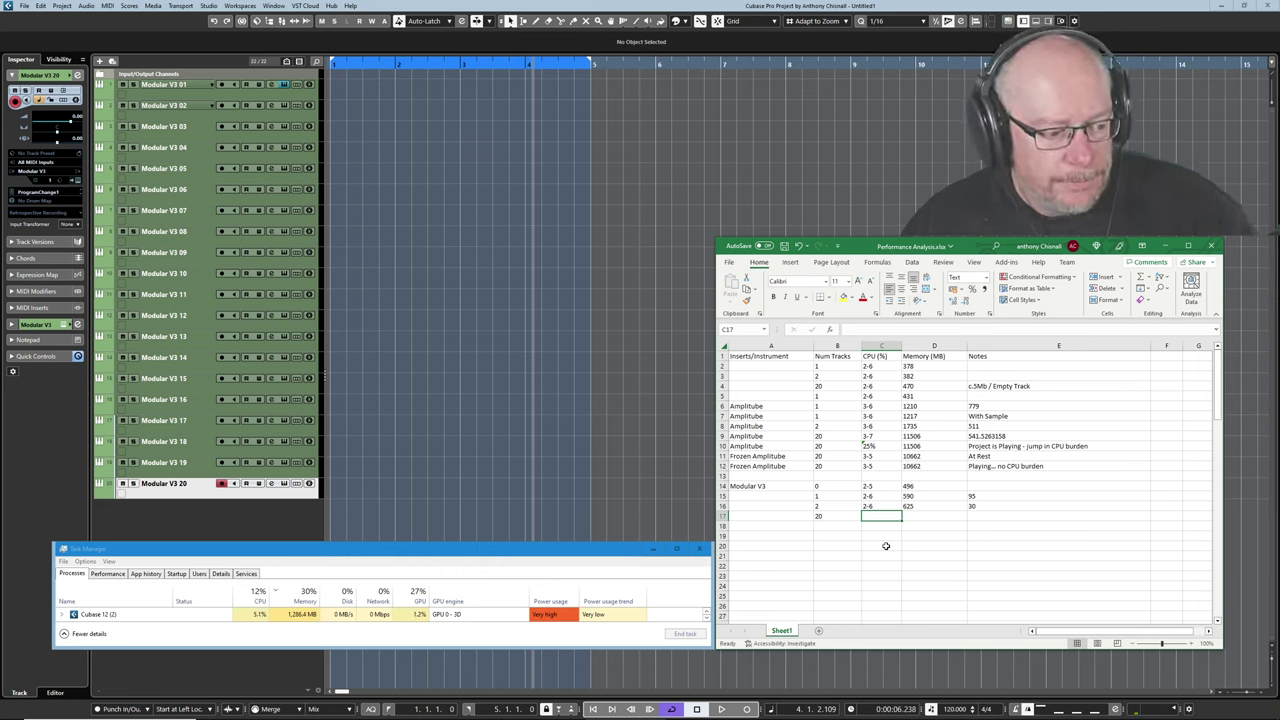
- Log 20 tracks at CPU 4-8 and 1286 MB, with =(1286-590)/19 in E17
type("4-8")
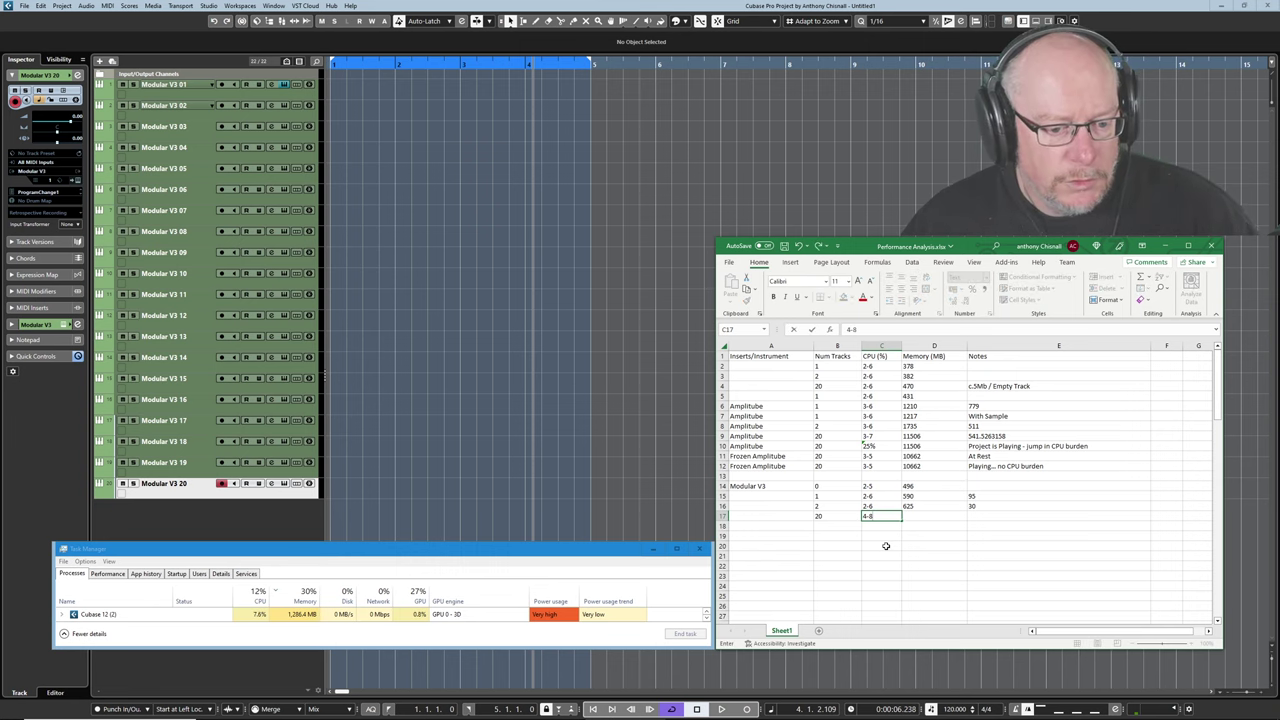
key("Tab")
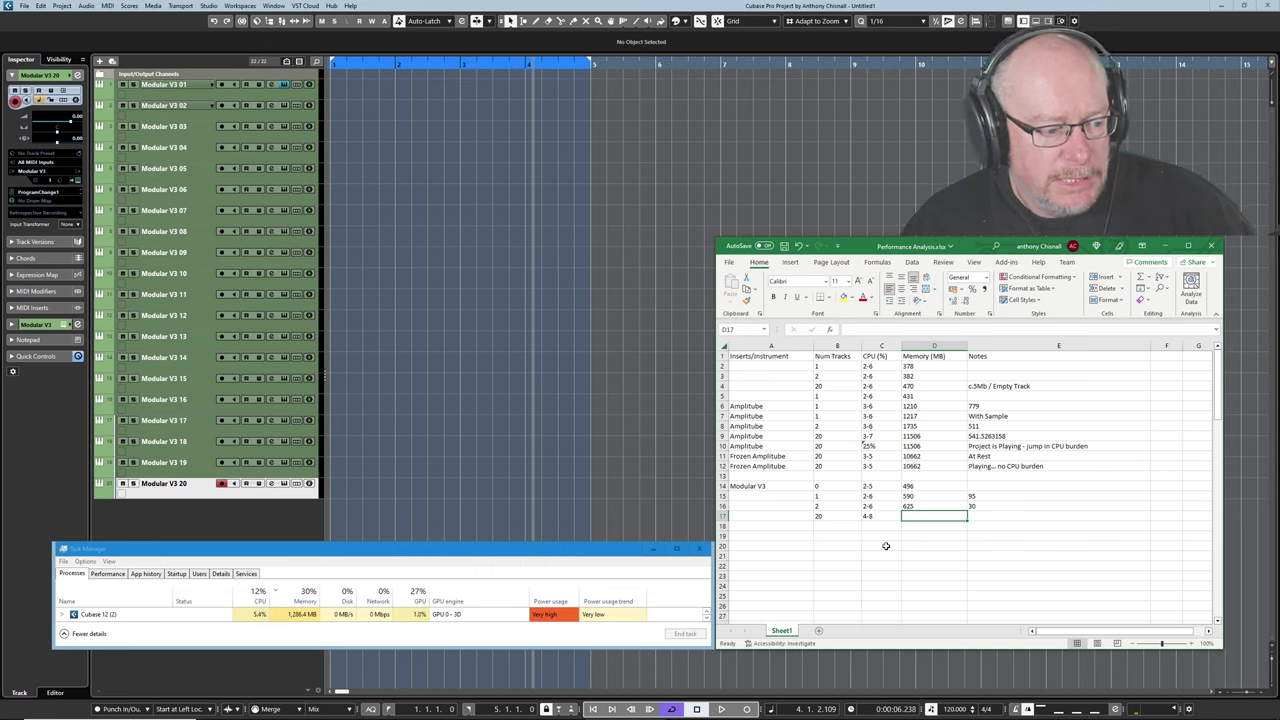
type("1286")
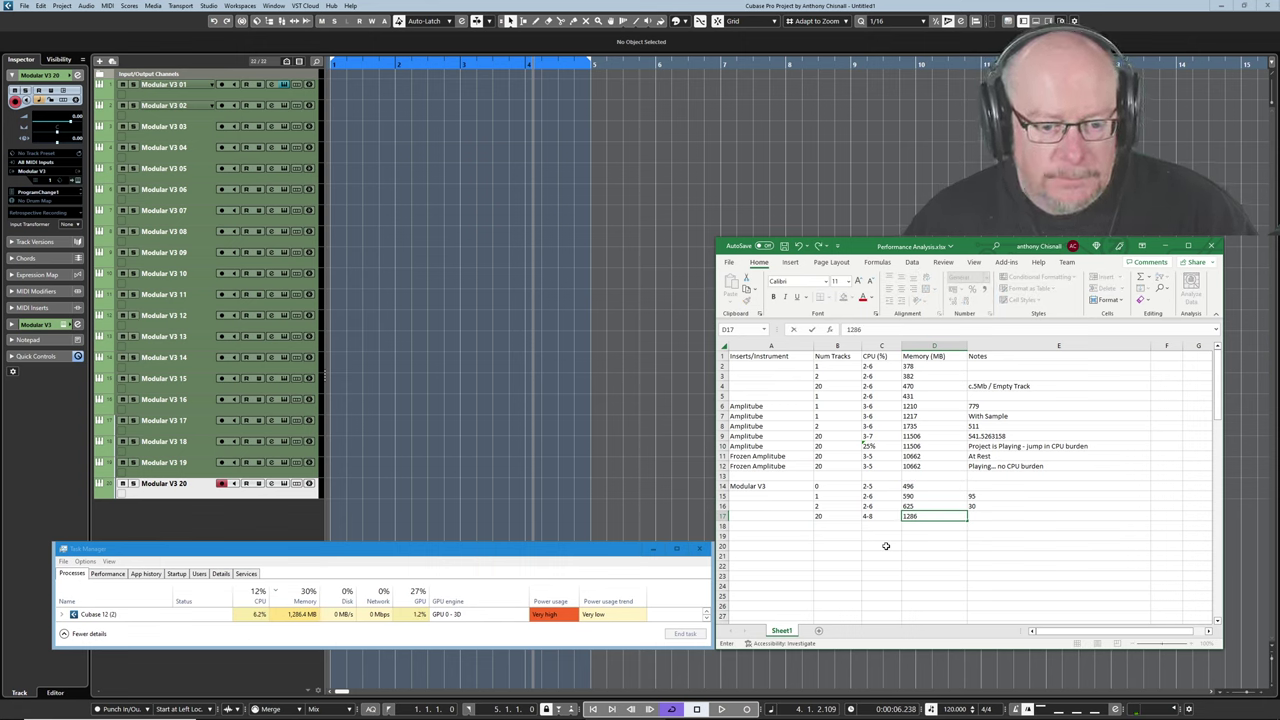
key("Tab")
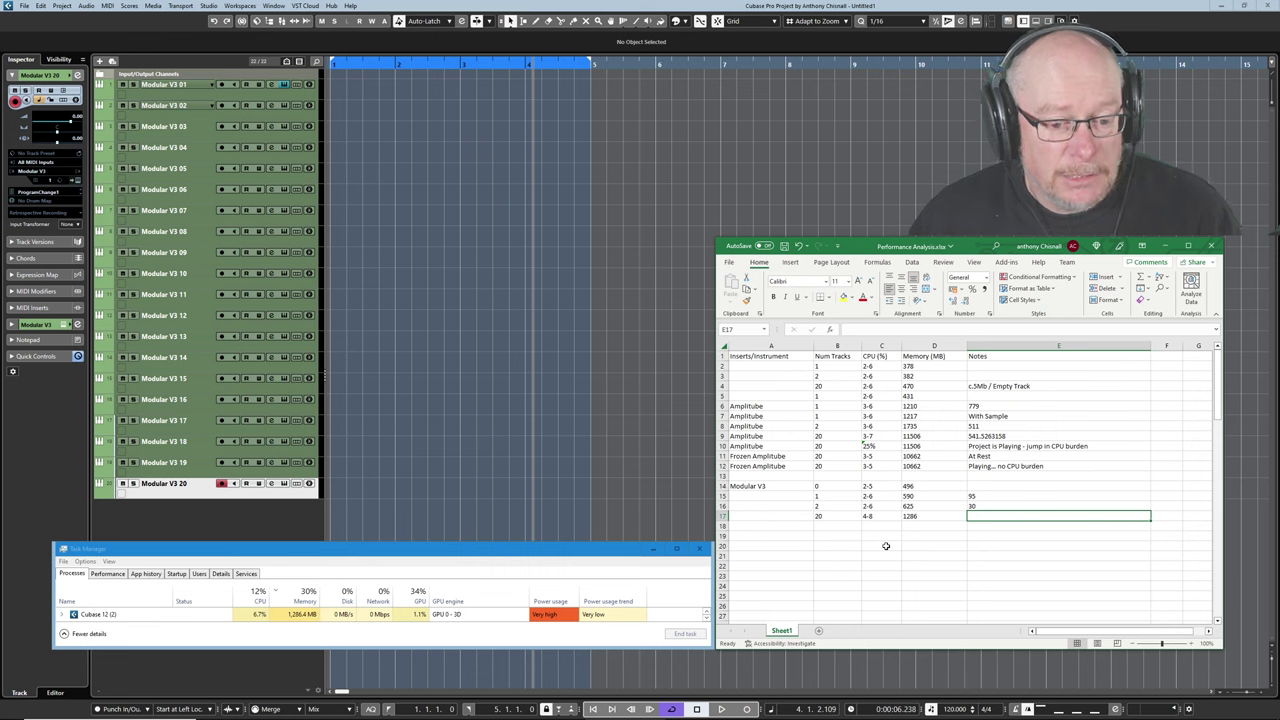
type("=(1286-590)/")
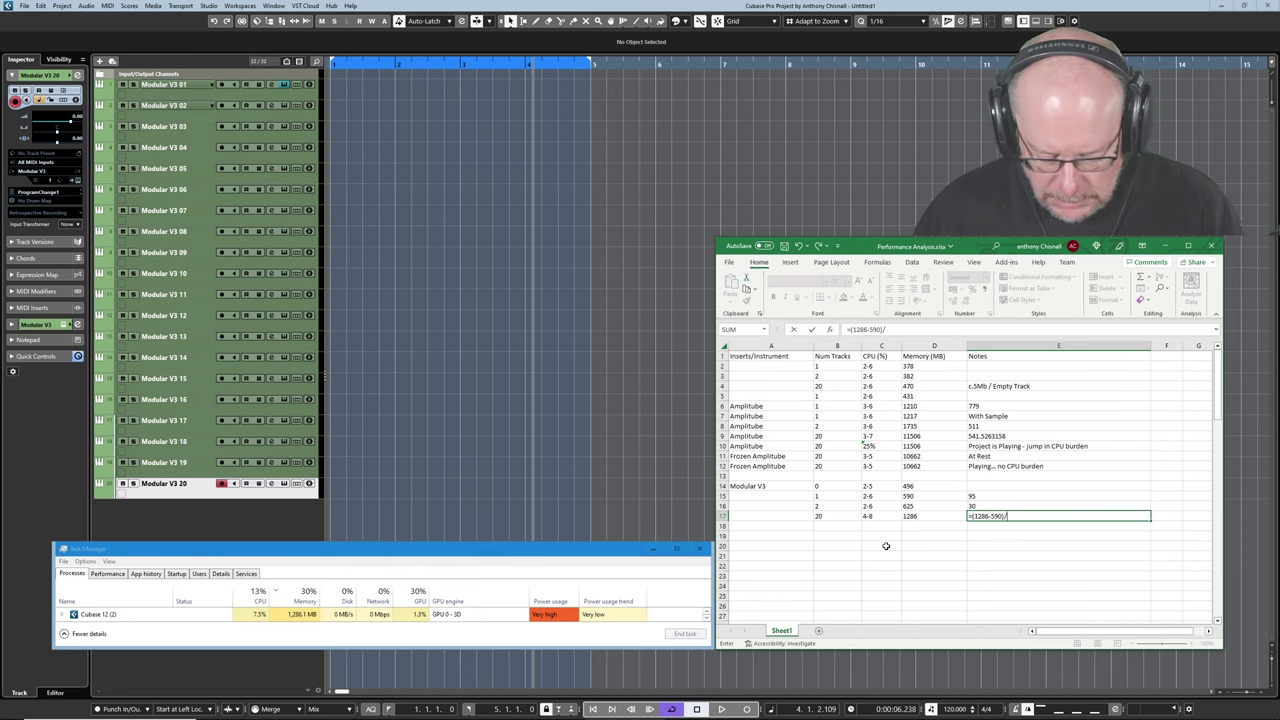
type("19")
key("Return")
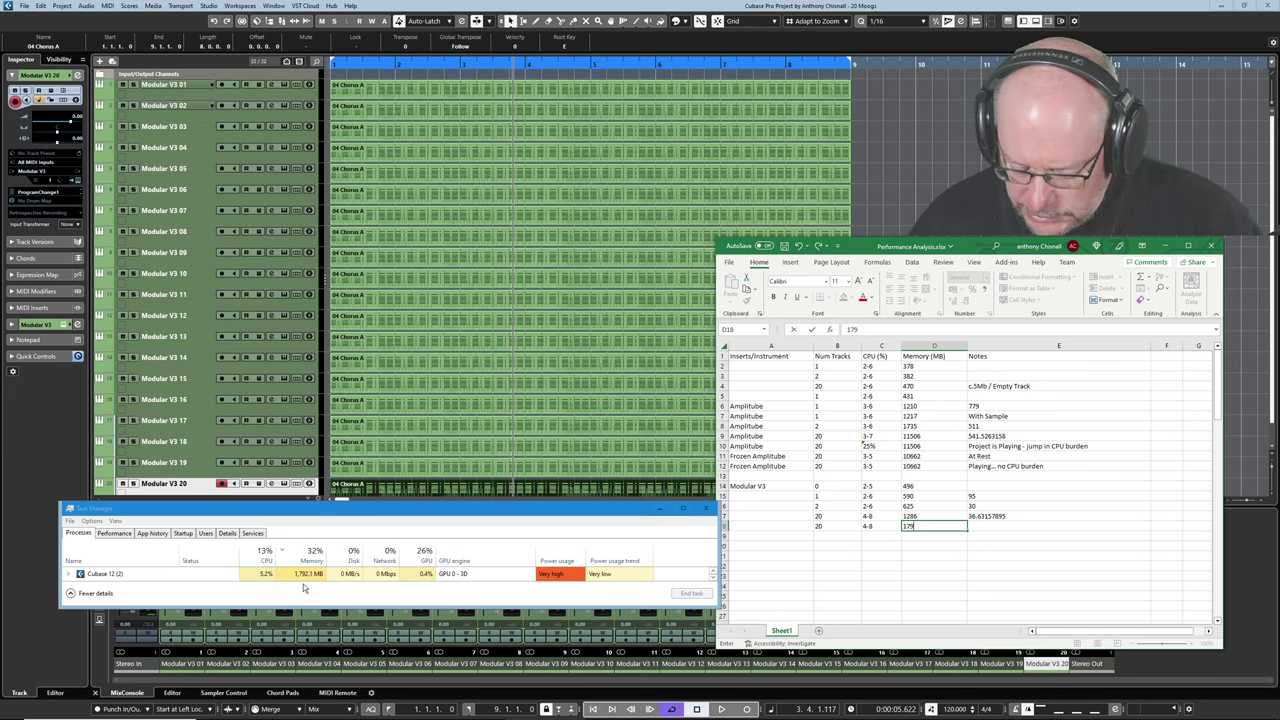
- Correct the D18 memory reading to 1792 MB
key("BackSpace")
type("2")
key("Return")
key("Up")
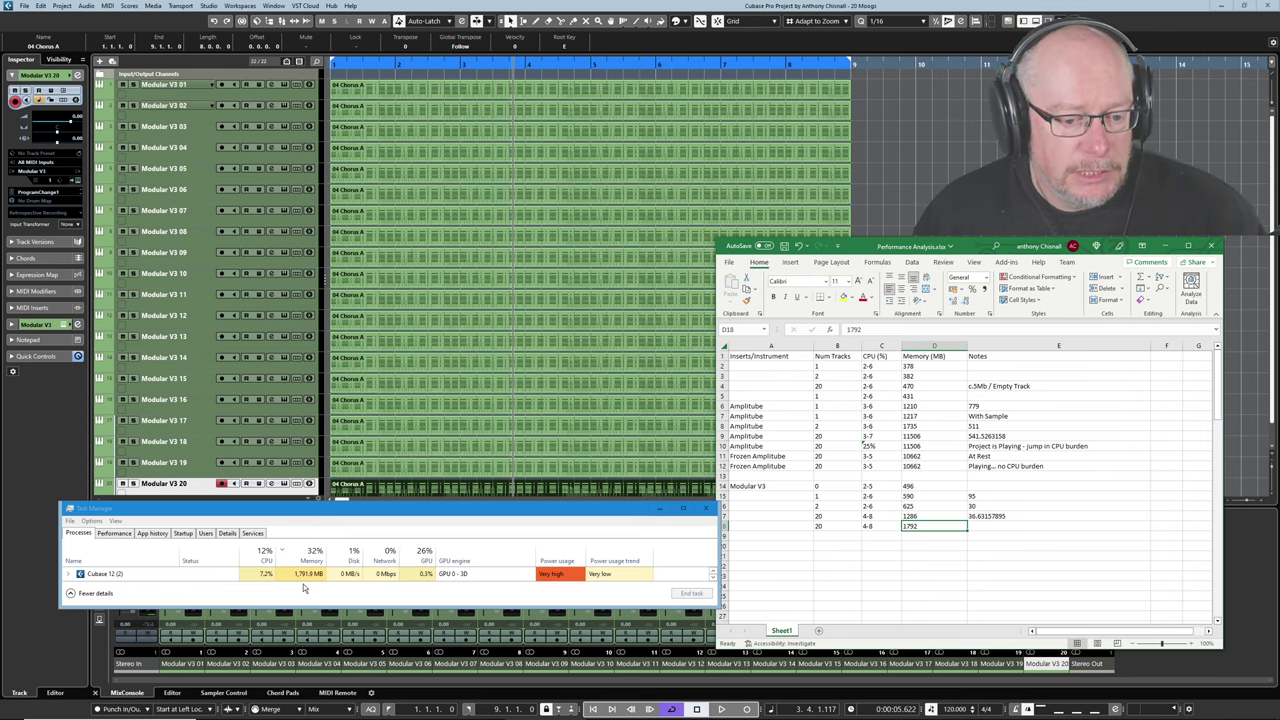
- Lower the Stereo Out master level and play back the 20 Modular V3 tracks
left_click(1163, 246)
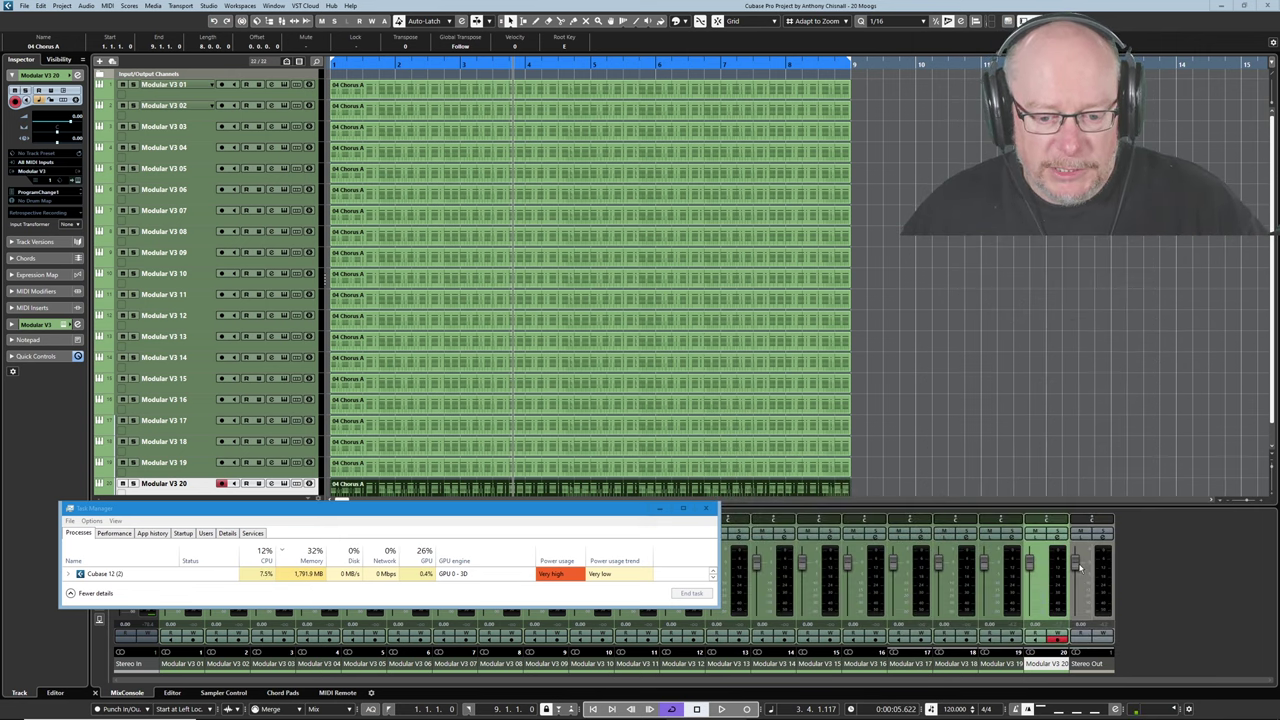
left_click_drag(1079, 568, 1077, 601)
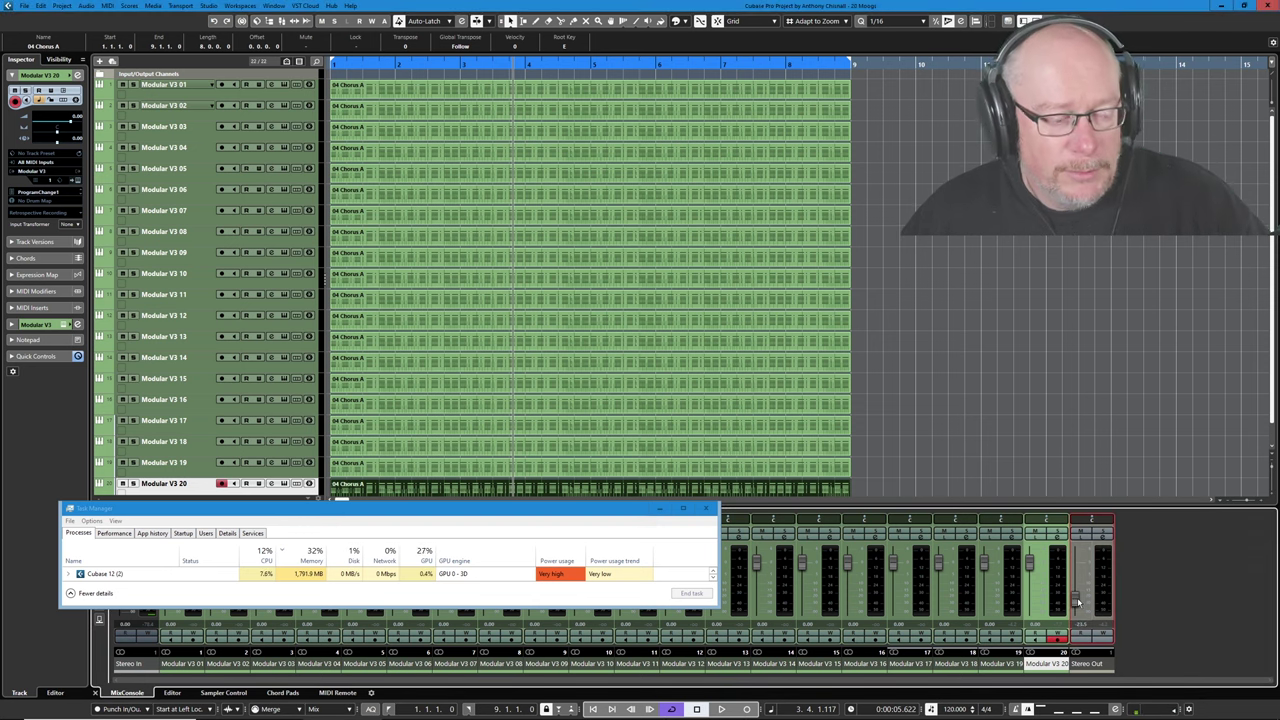
key("space")
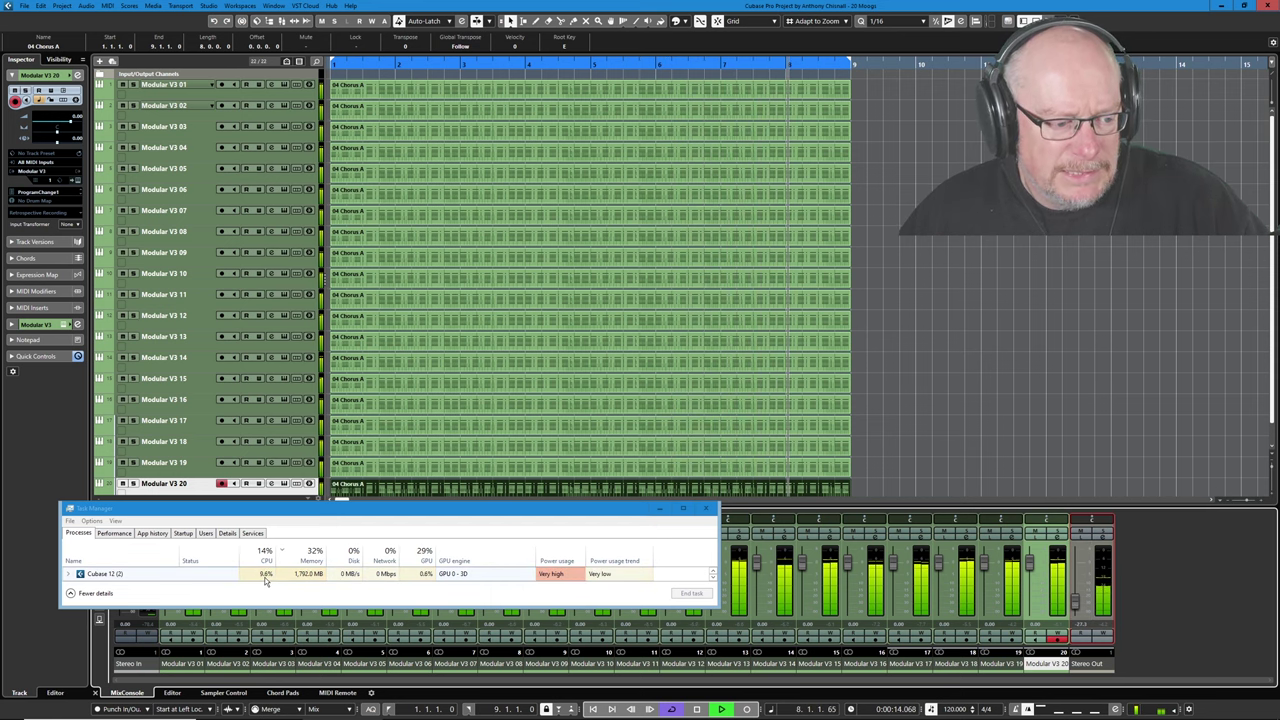
left_click(697, 709)
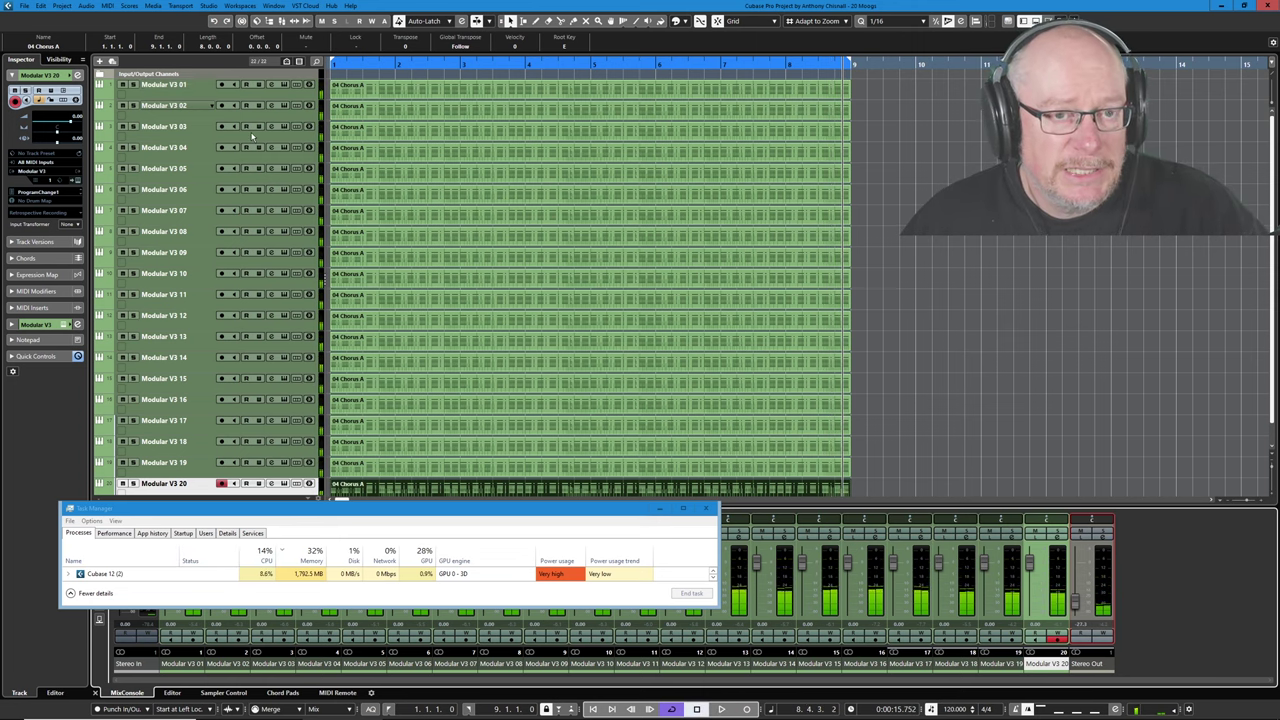
- Check the Modular V3 synth panel, replay to measure CPU, and select all tracks
left_click(300, 222)
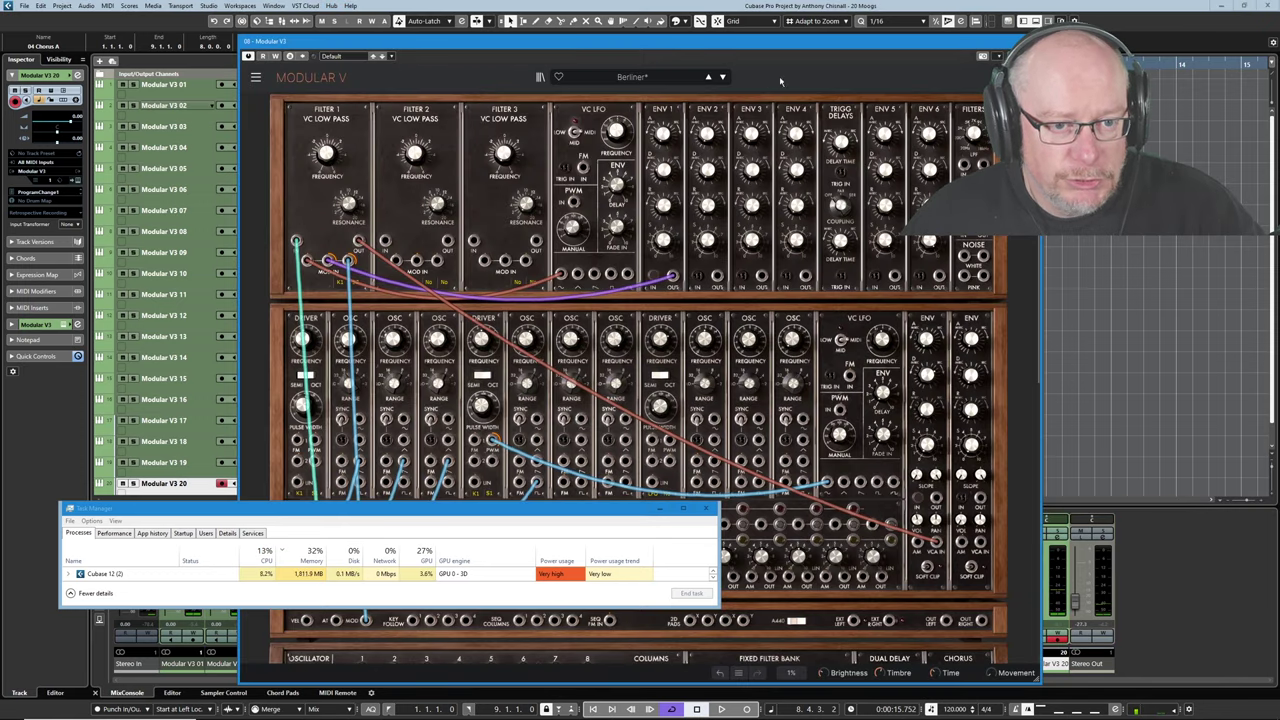
key("Escape")
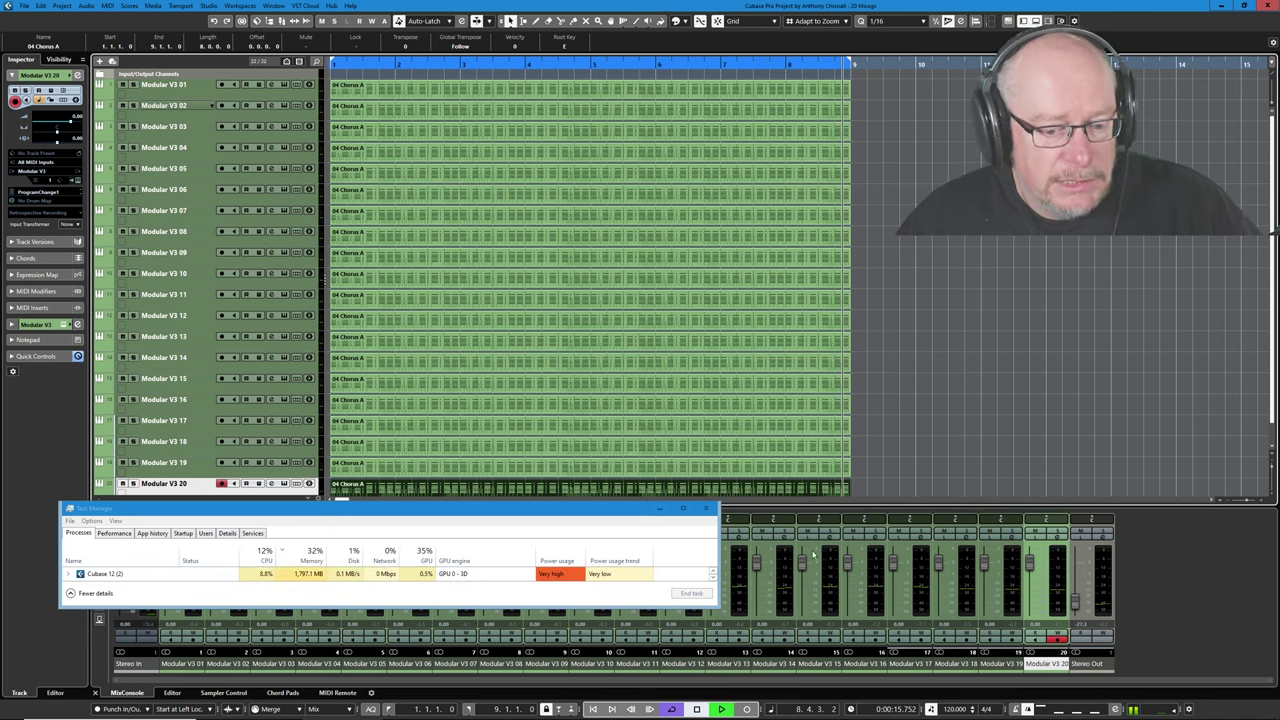
key("space")
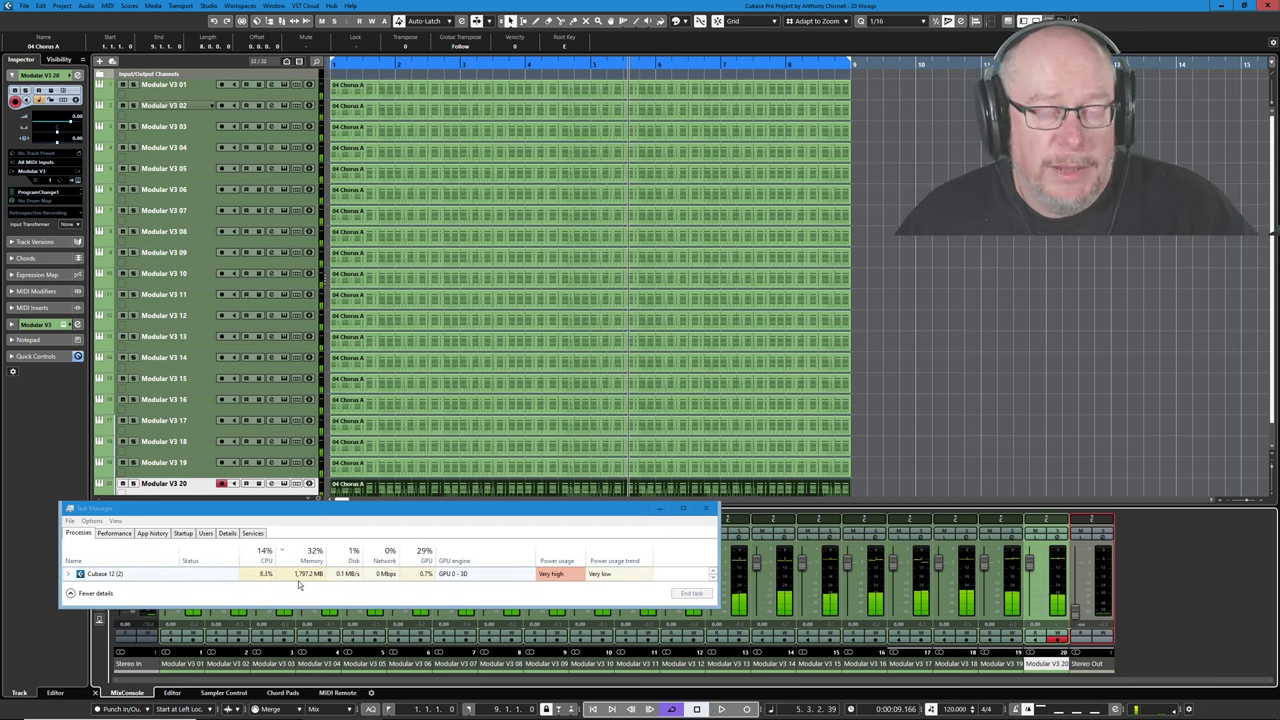
key("ctrl+a")
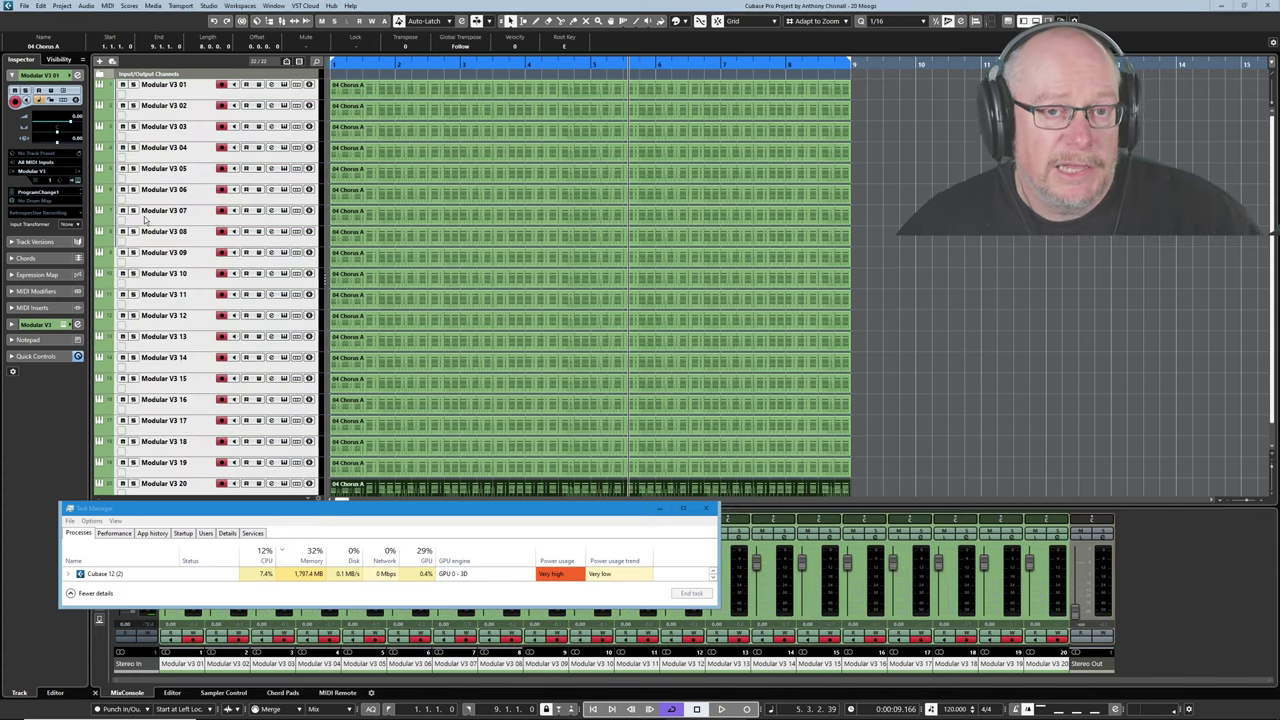
- Freeze the 20 selected Modular V3 tracks with Unload Instruments When Frozen kept on
right_click(191, 288)
left_click(250, 359)
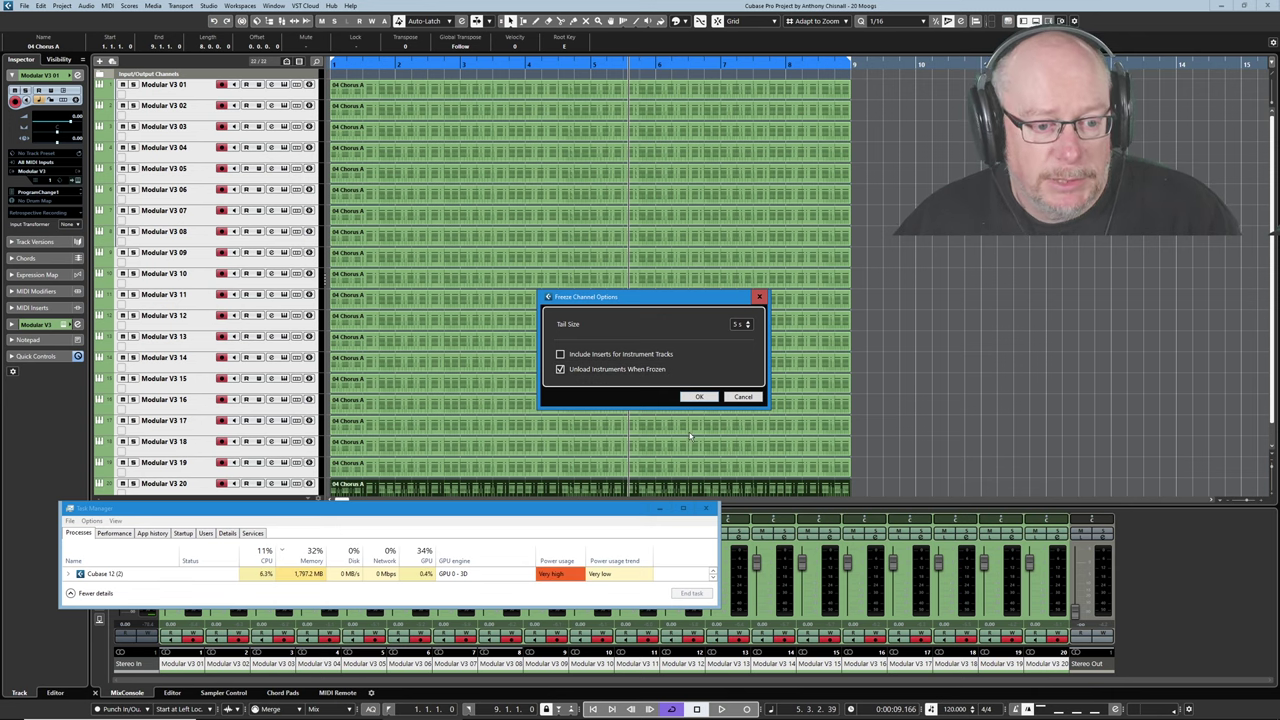
left_click(698, 397)
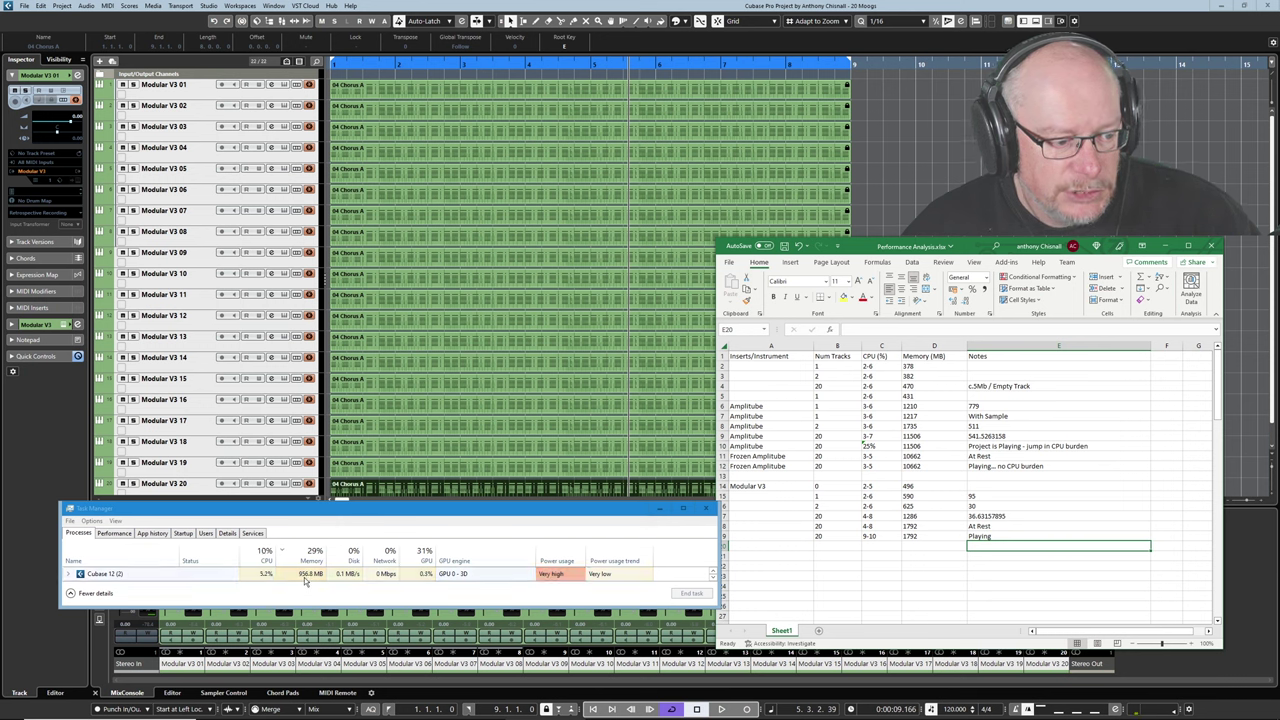
- Fill Excel row 20 with CPU 2-5, 957 MB memory and a note of 1
left_click(913, 546)
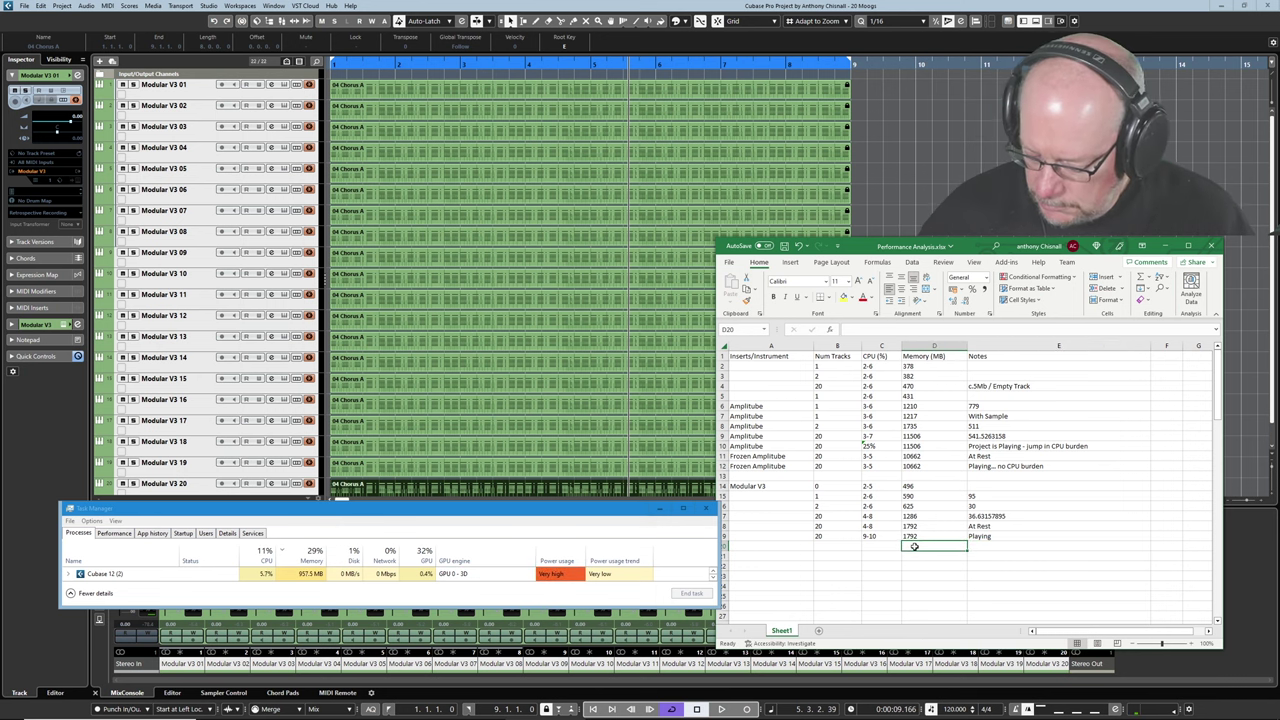
type("957")
key("Tab")
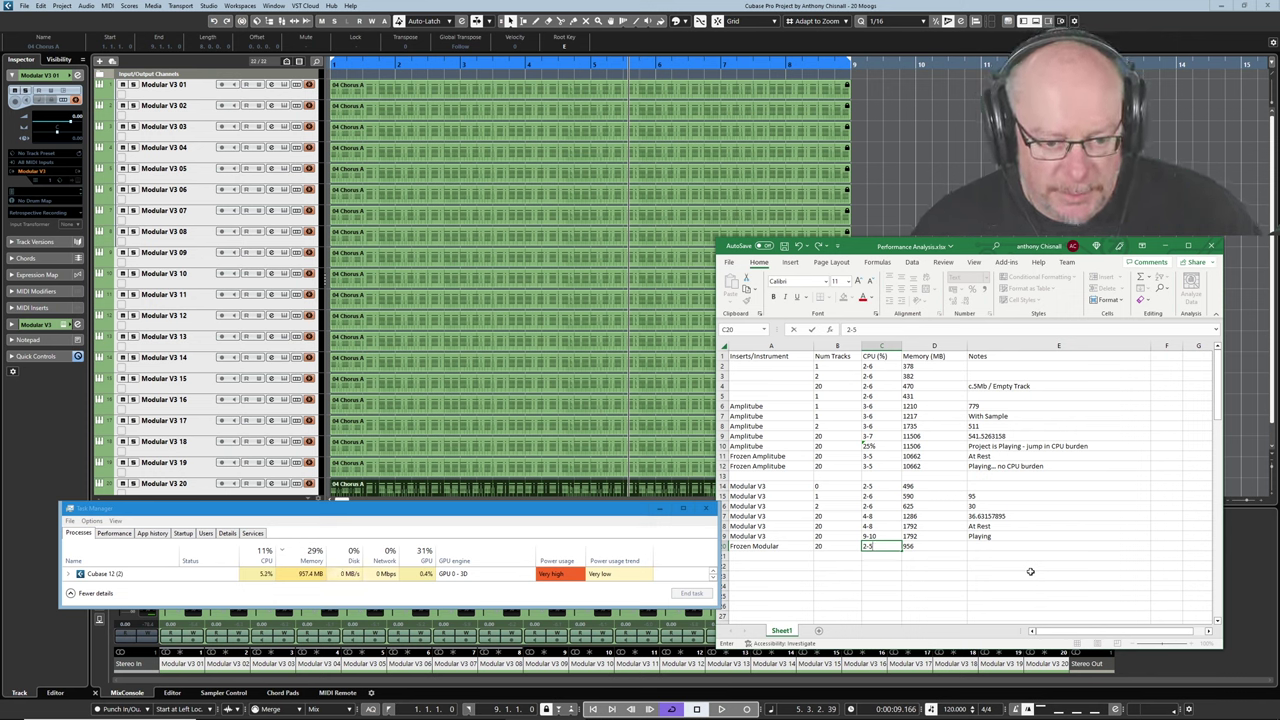
key("Tab")
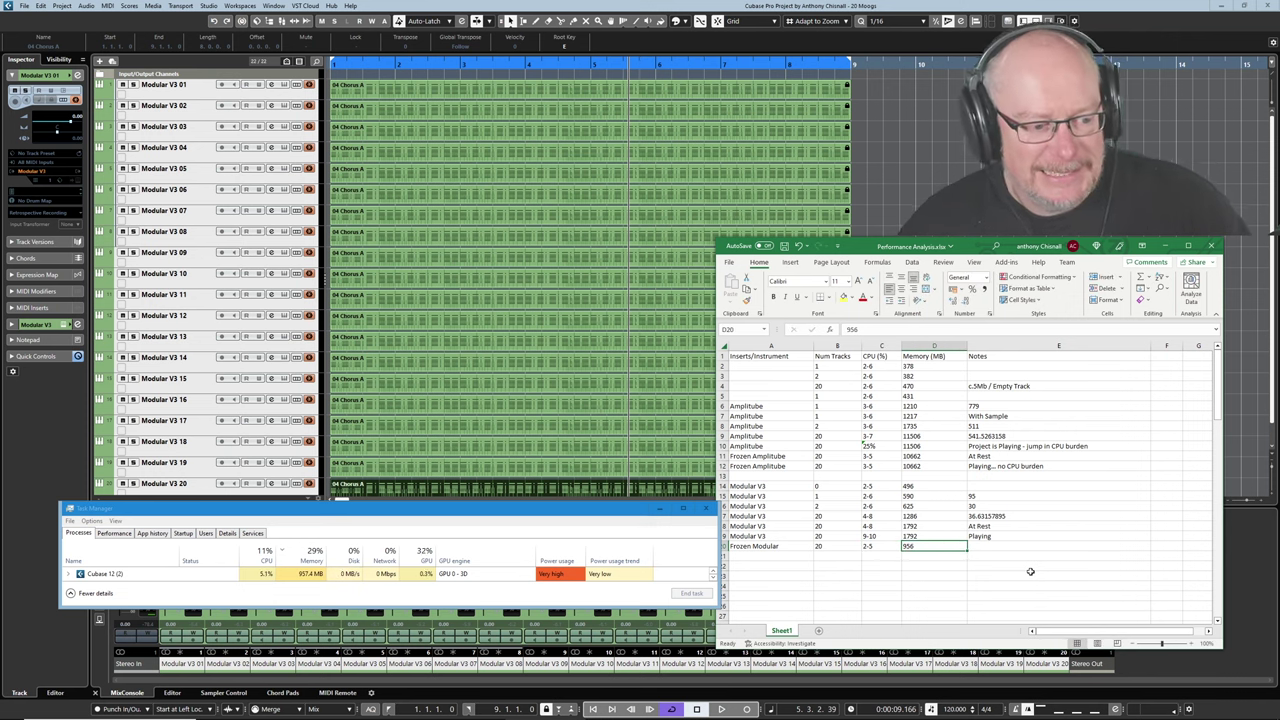
type("957")
key("Tab")
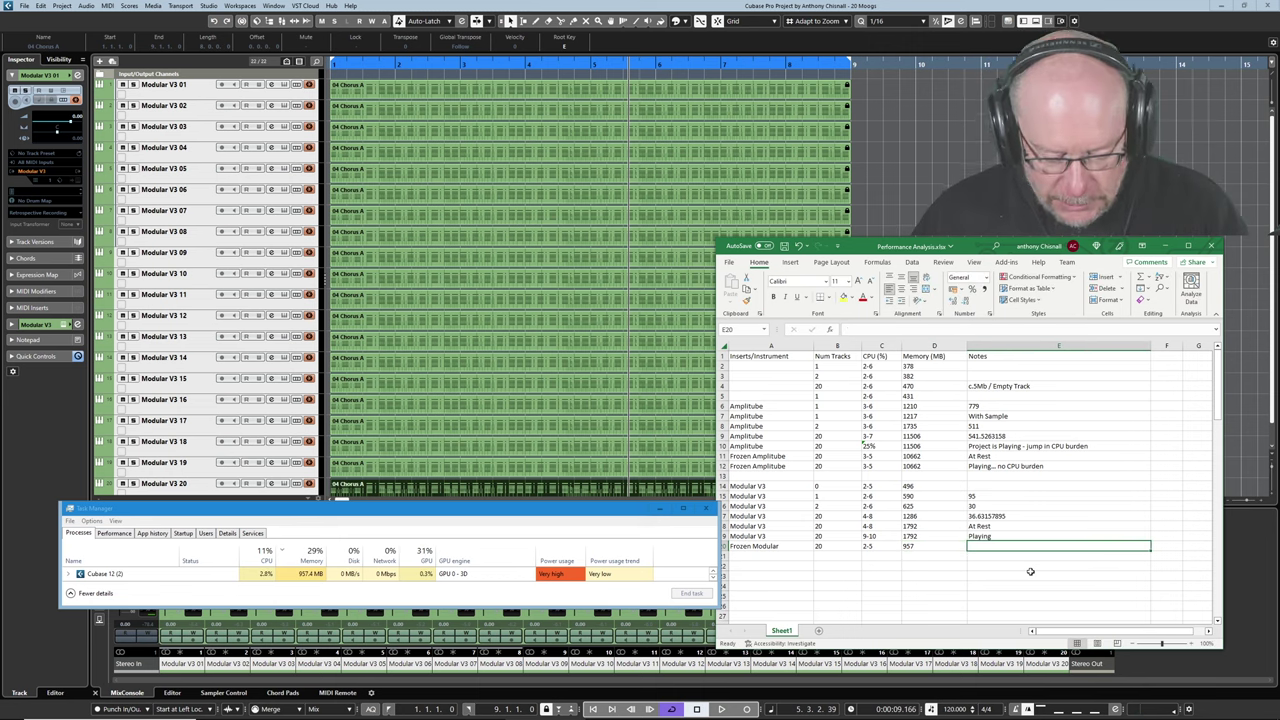
type("1")
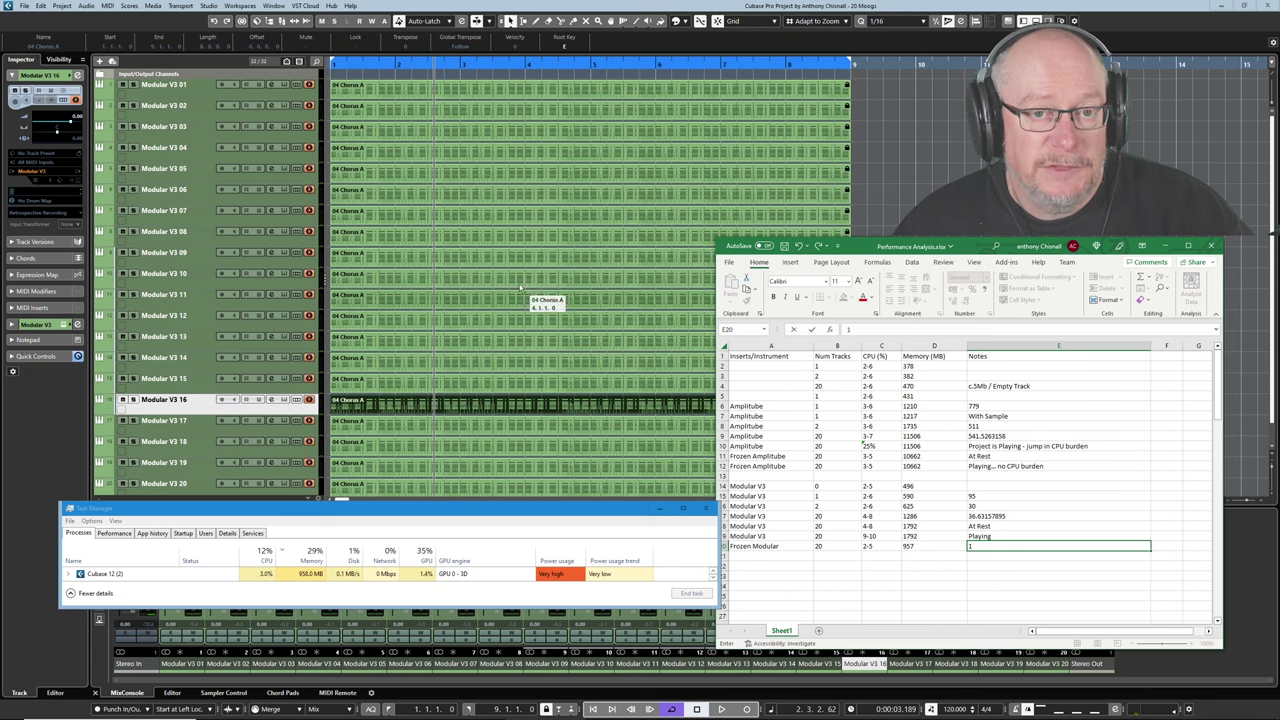
- Play back the frozen Modular V3 tracks to read their CPU load
key("space")
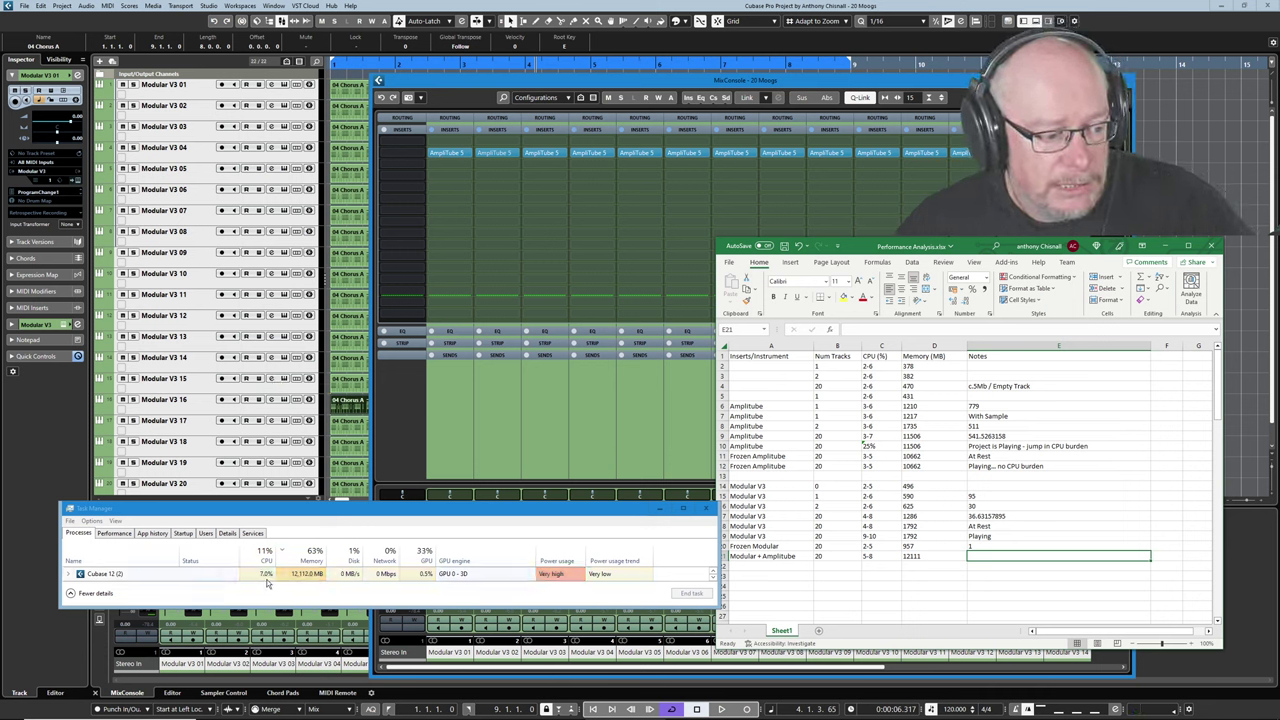
- Play all 20 tracks with AmpliTube inserts to read load (~23% CPU, 12,115 MB), then close the MixConsole
key("space")
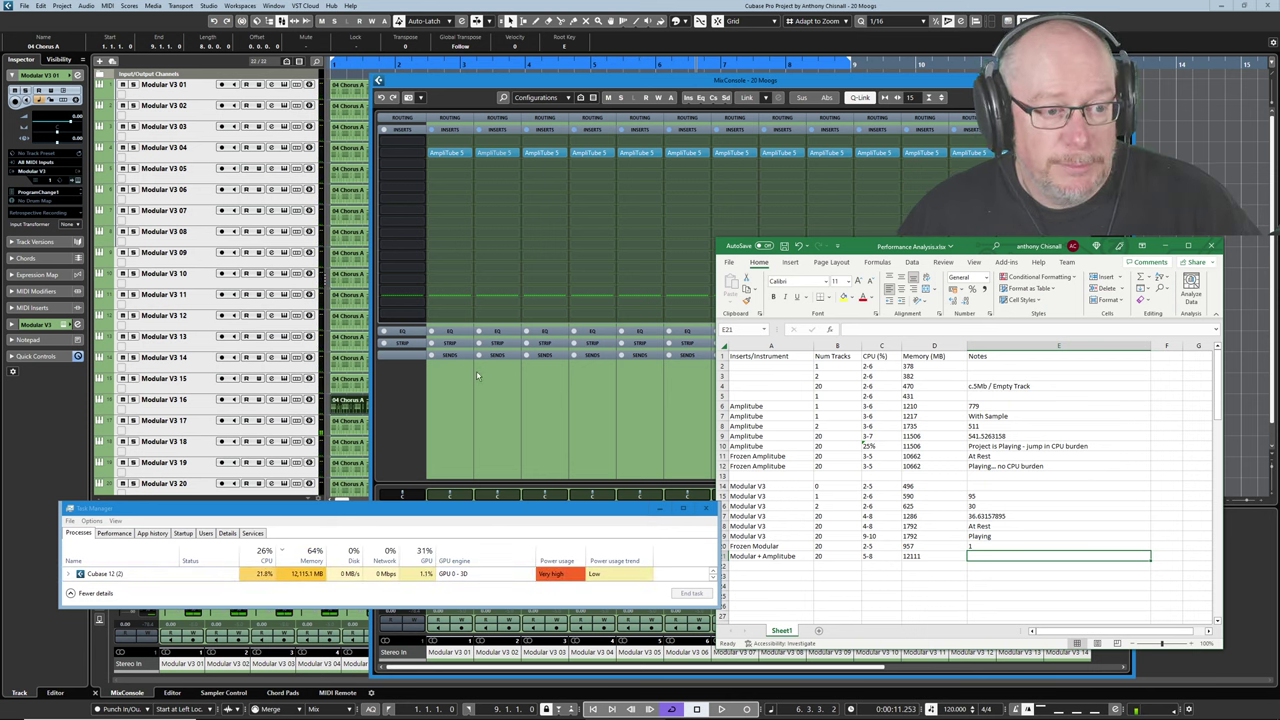
key("F3")
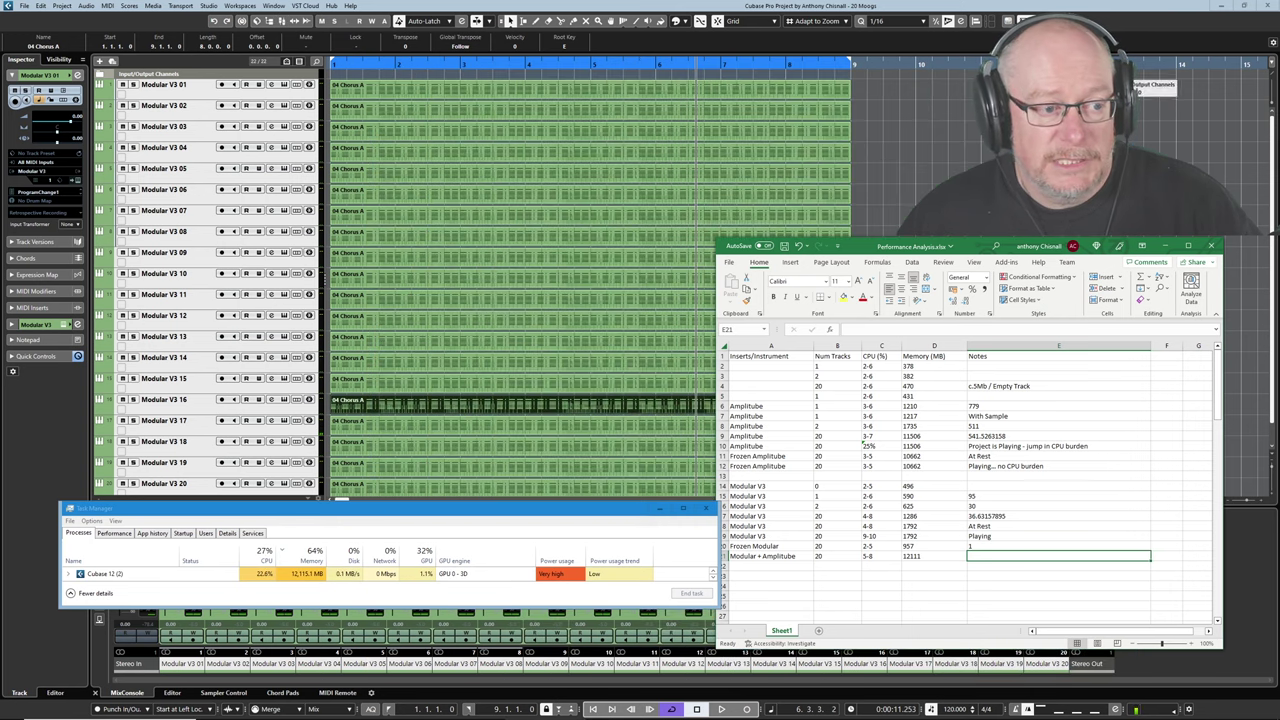
- Freeze the 20 Moog tracks with Include Inserts enabled so the AmpliTube inserts are frozen too
left_click(205, 283)
right_click(205, 283)
left_click(260, 340)
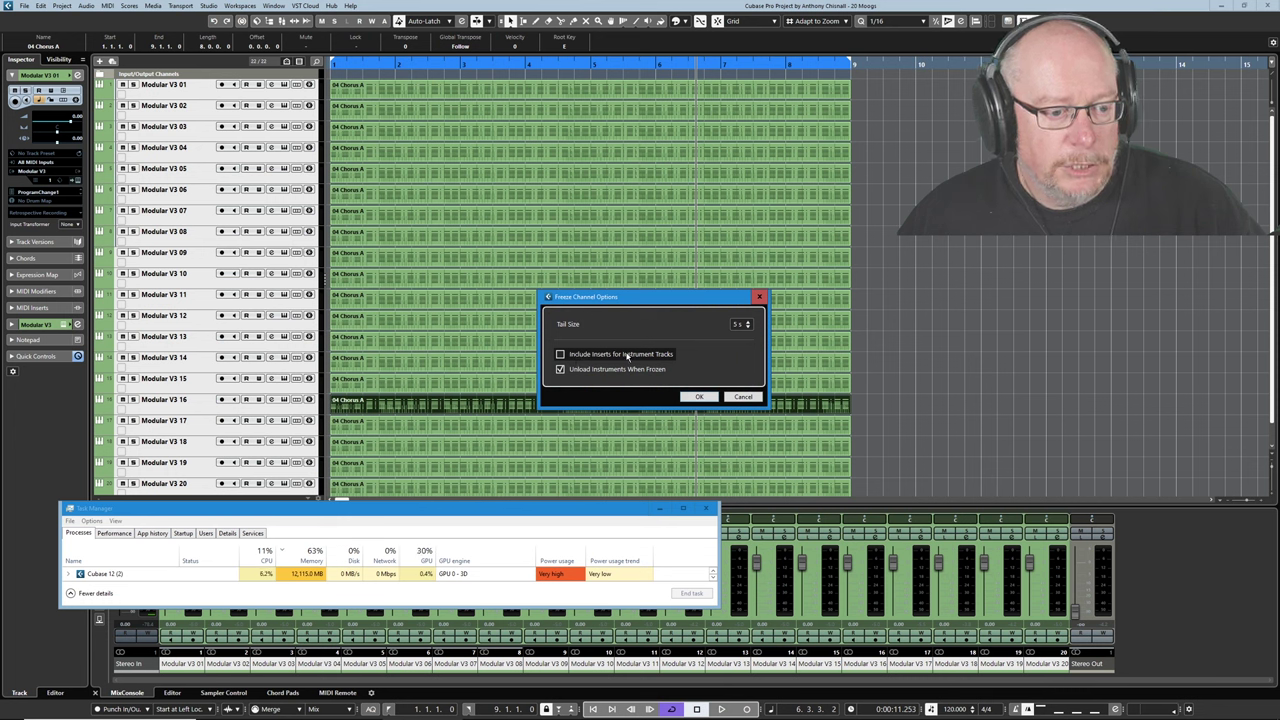
left_click(560, 354)
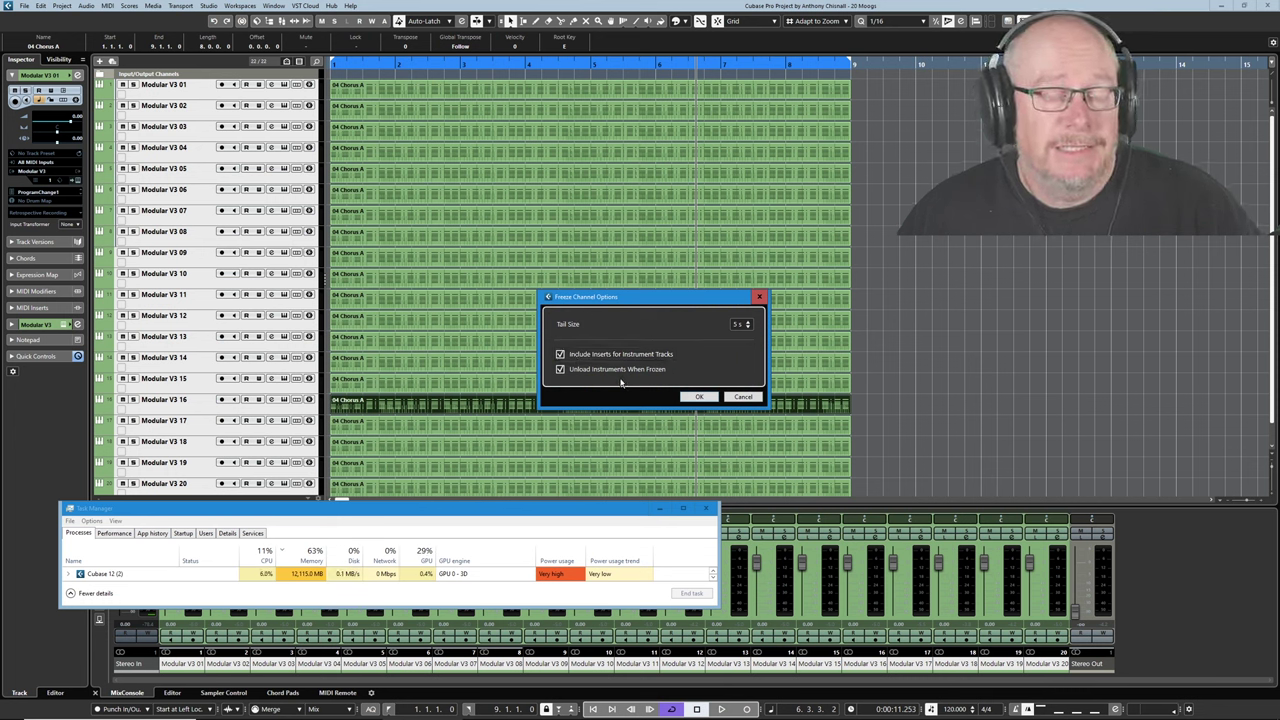
left_click(699, 397)
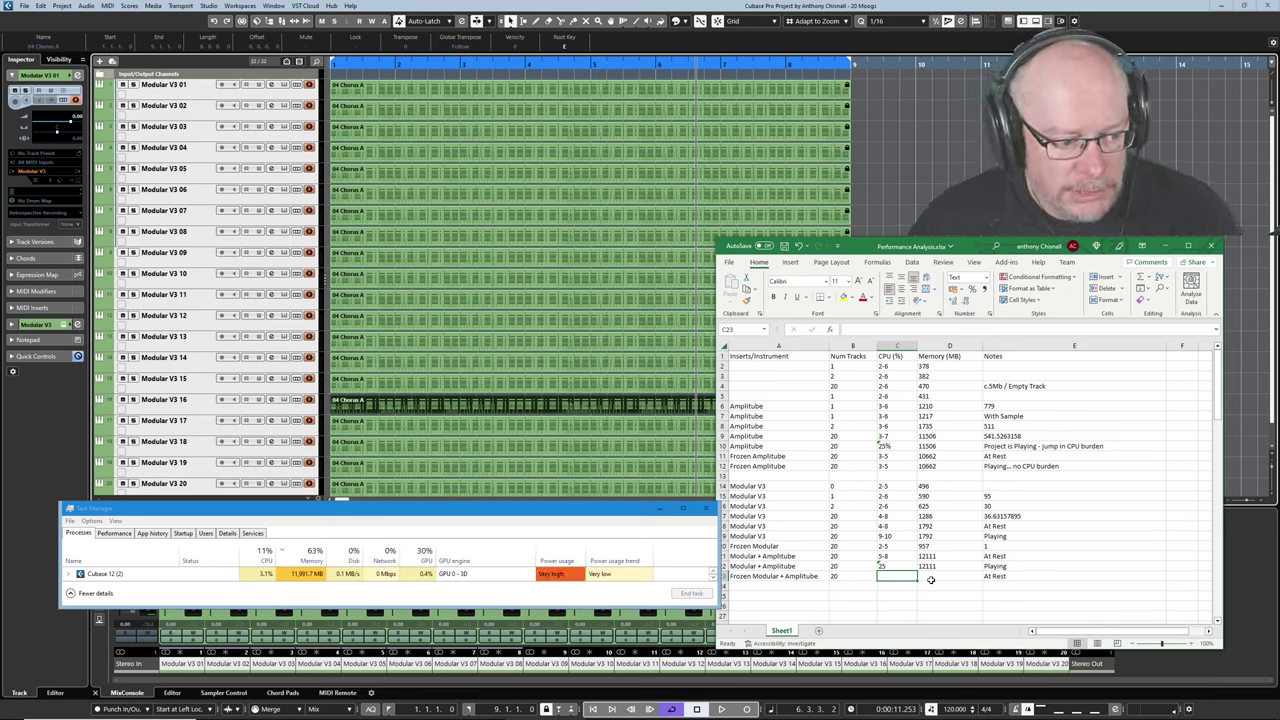
- Enter CPU 3-6 and memory 11991 MB in row 23 for Frozen Modular + Amplitube
type("1")
left_click(930, 578)
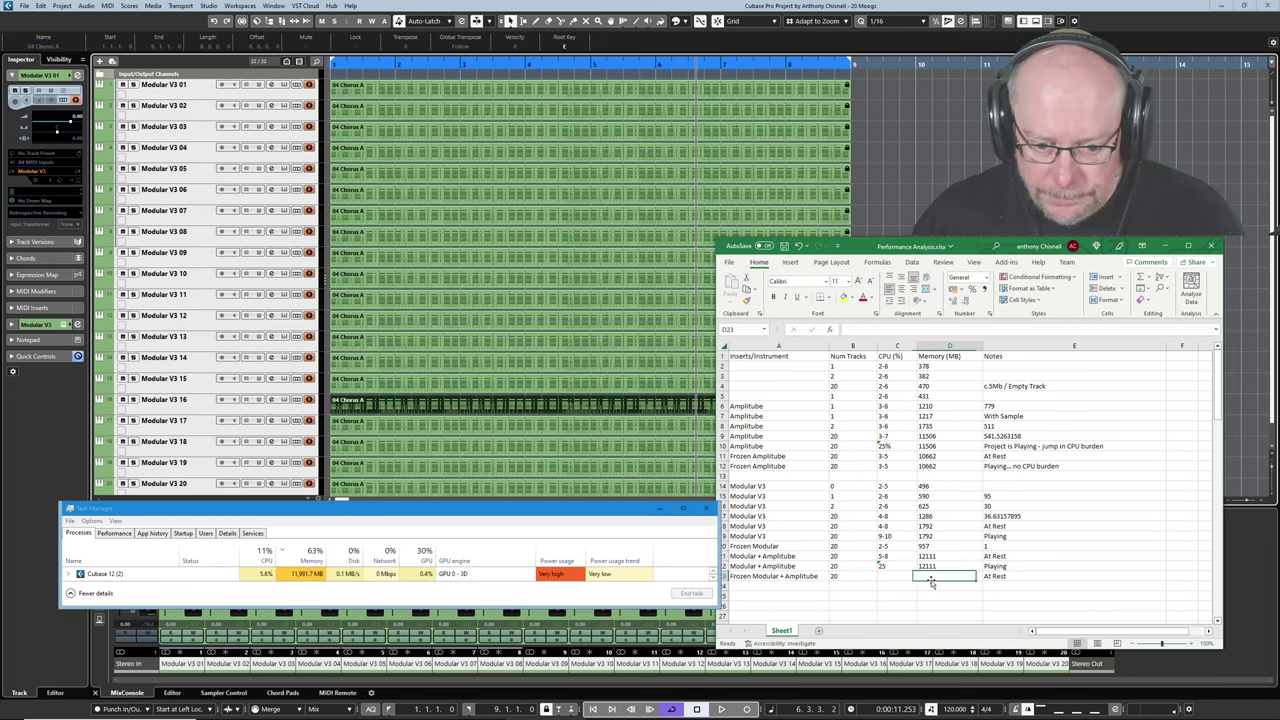
type("11991")
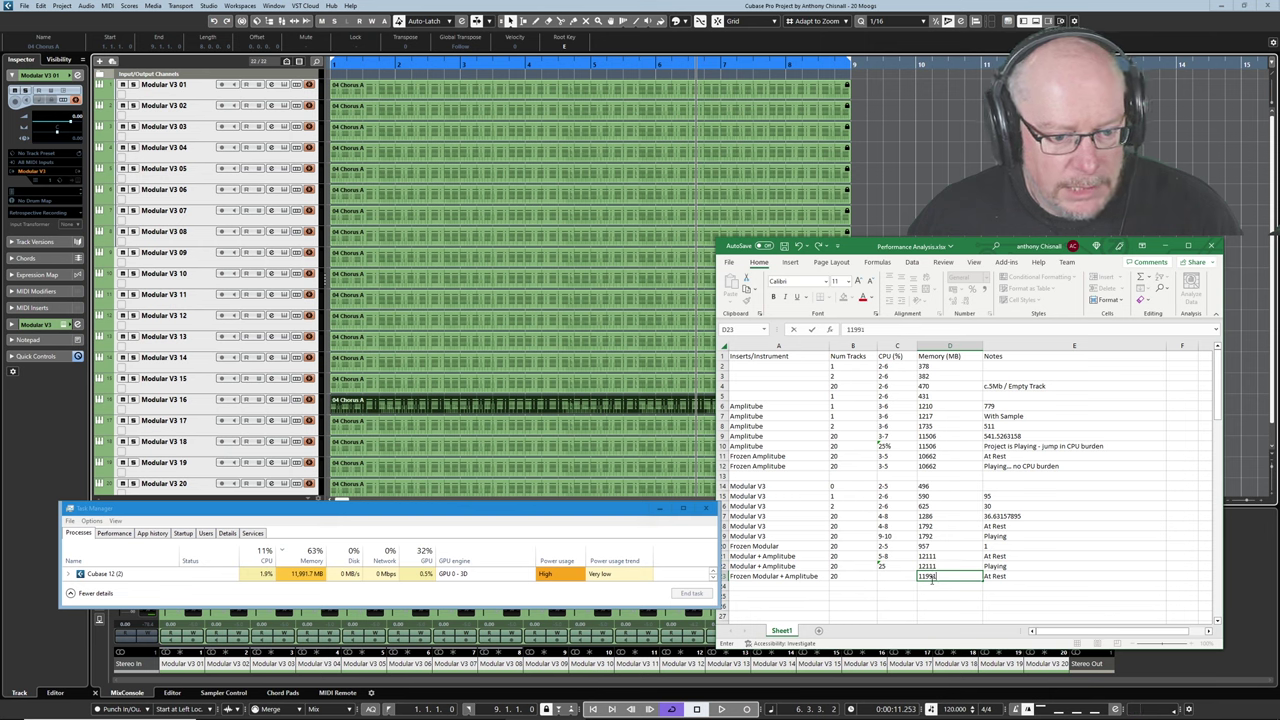
key("Left")
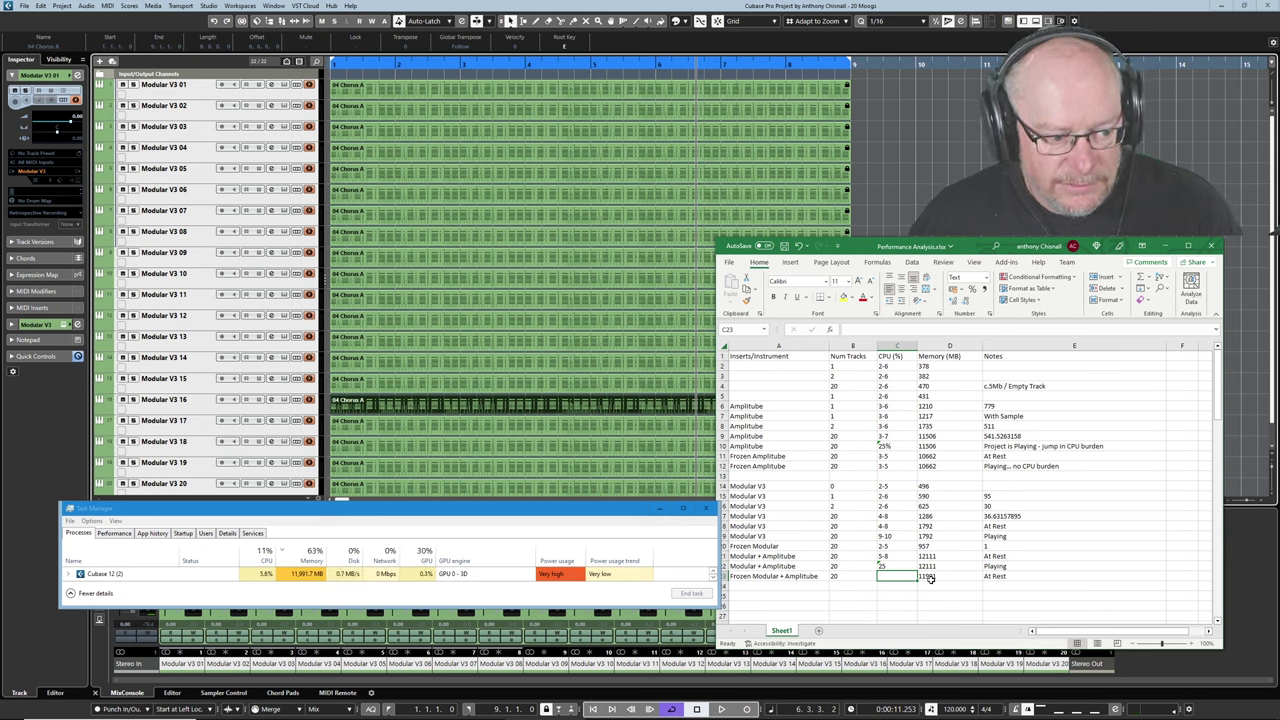
type("3-6")
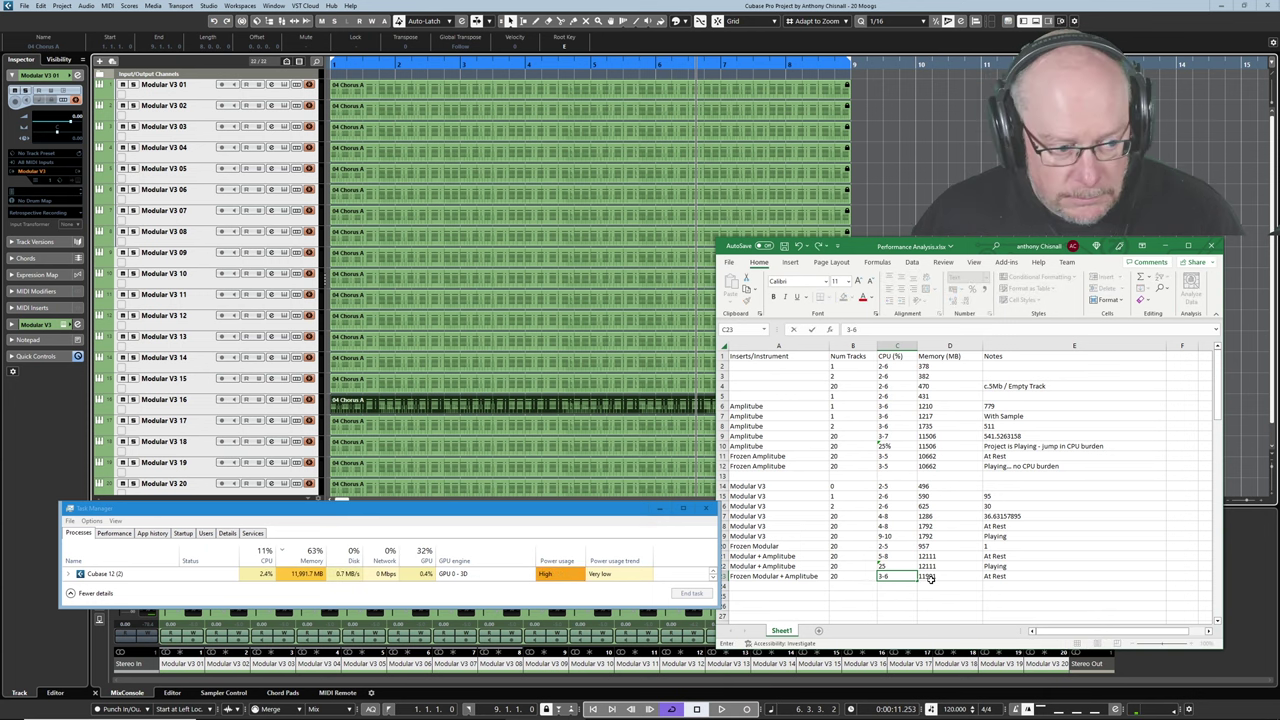
- Copy the Frozen Modular + Amplitube row into row 24 and play back the frozen tracks
left_click_drag(760, 576, 995, 578)
key("ctrl+c")
key("Down")
key("ctrl+v")
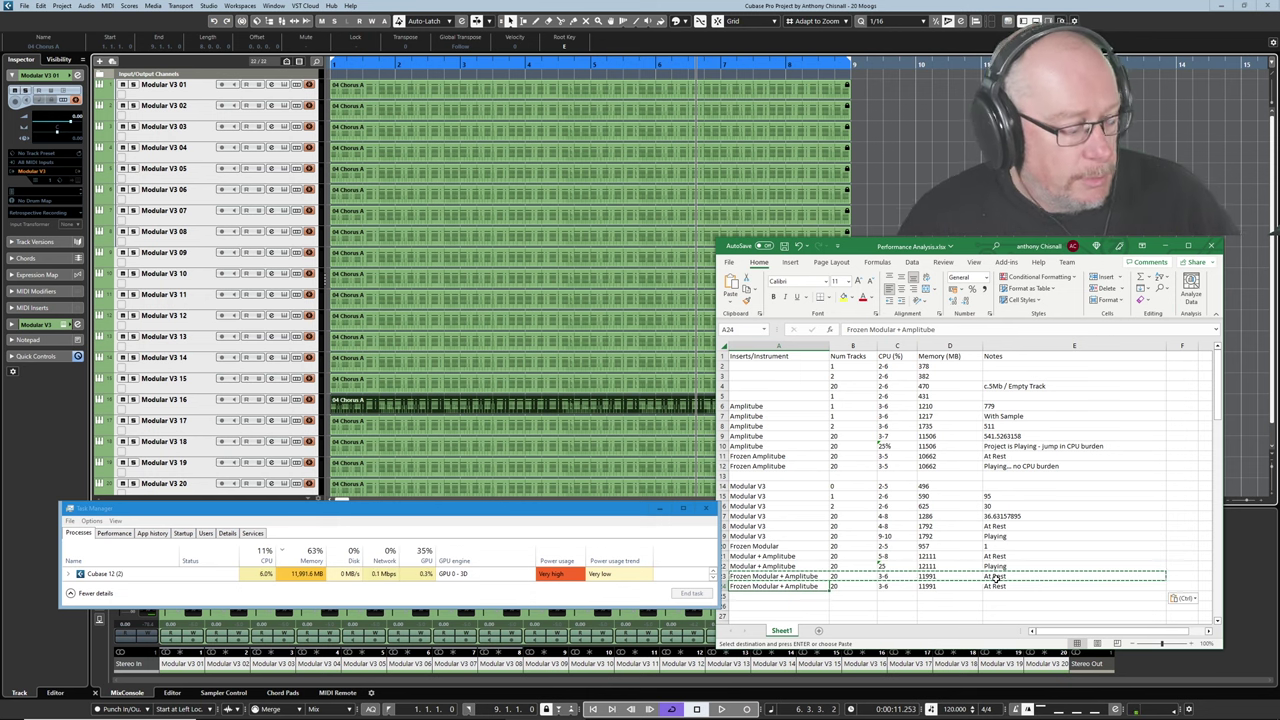
key("space")
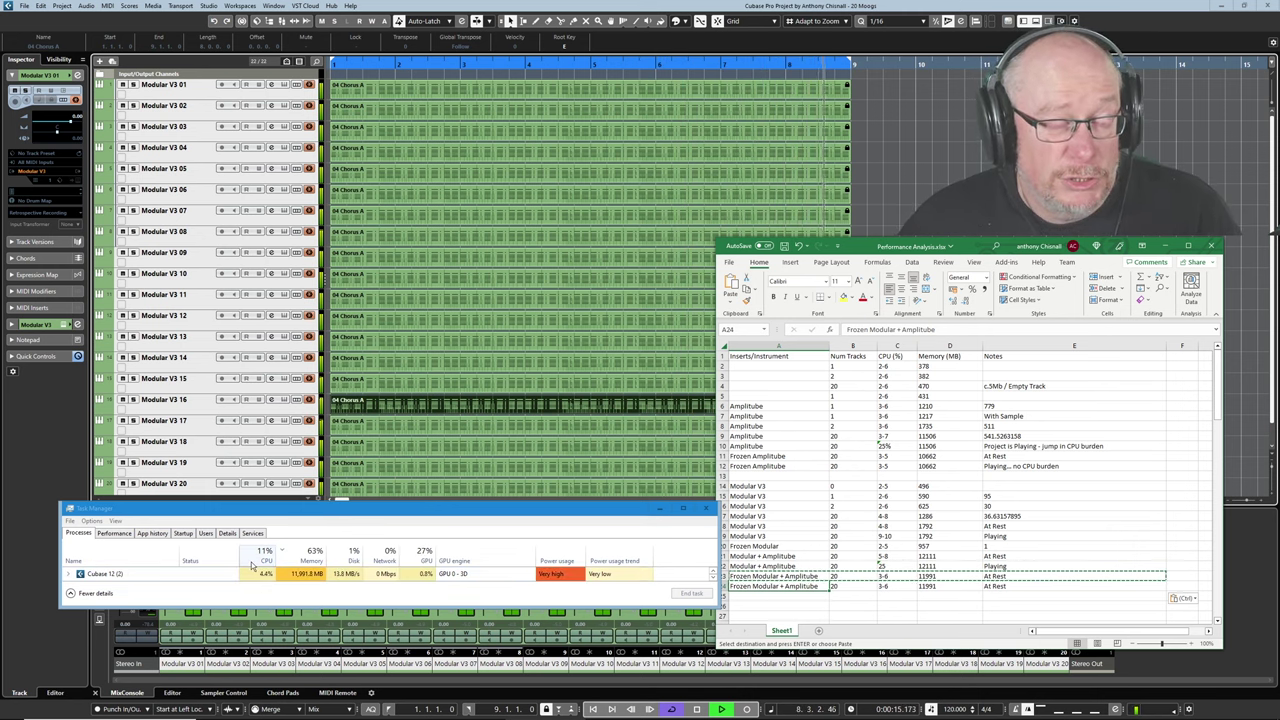
left_click_drag(871, 588, 871, 511)
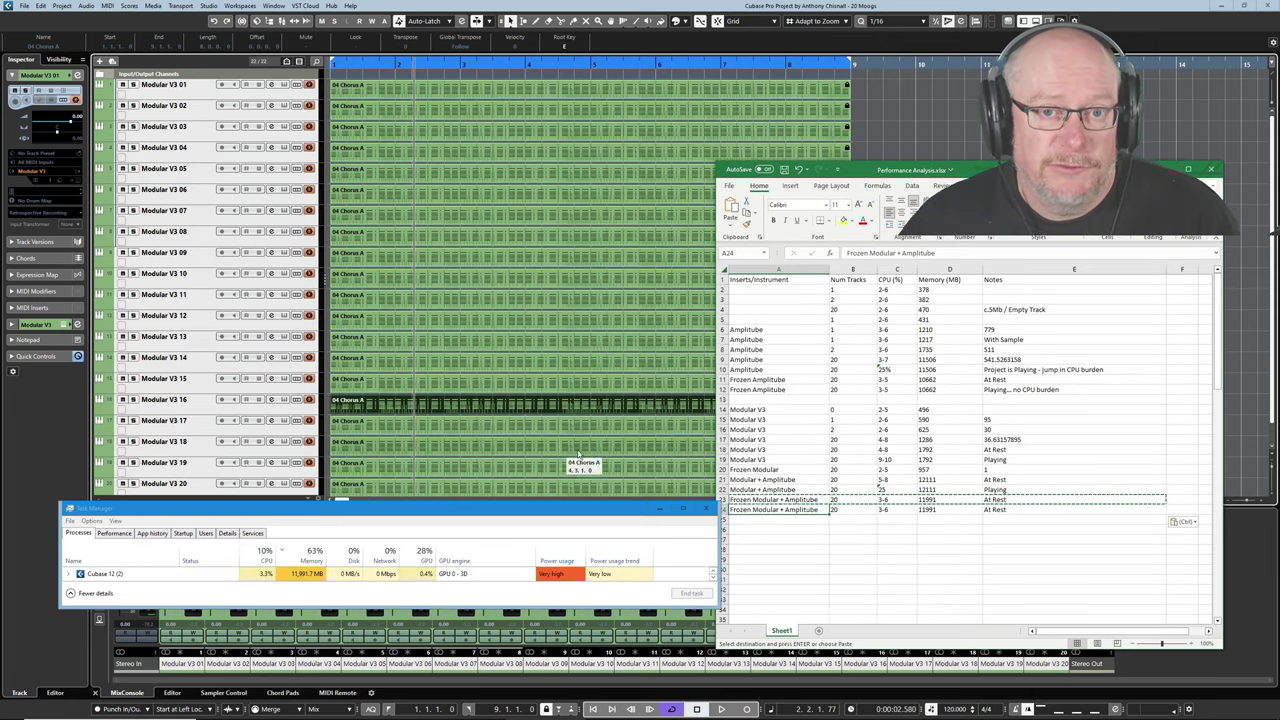
scroll(880, 470, "down", 13)
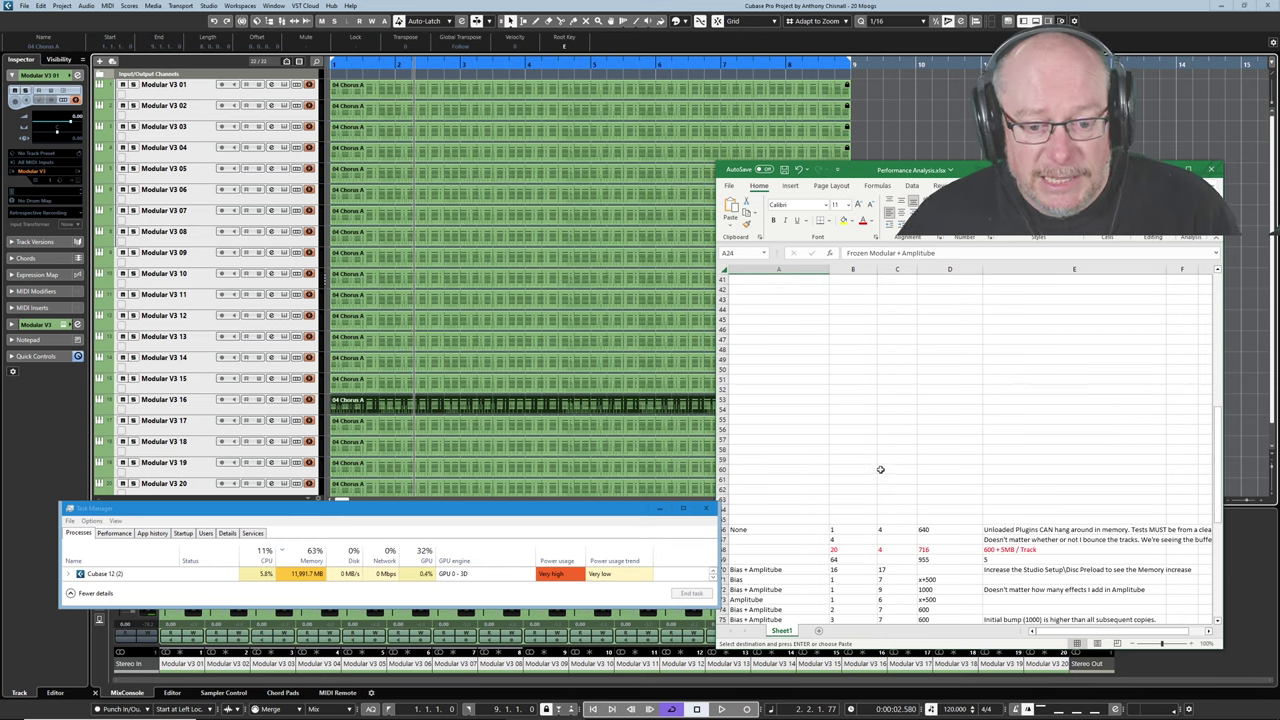
scroll(880, 470, "down", 6)
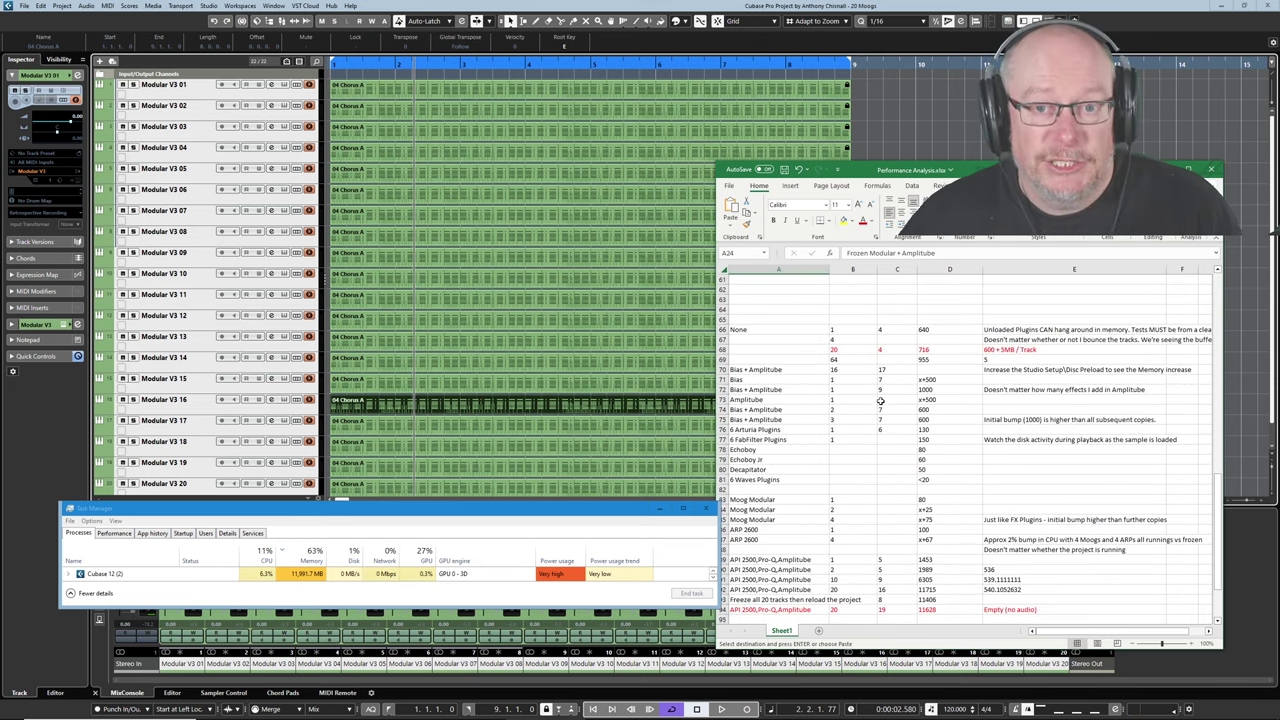
scroll(853, 443, "down", 2)
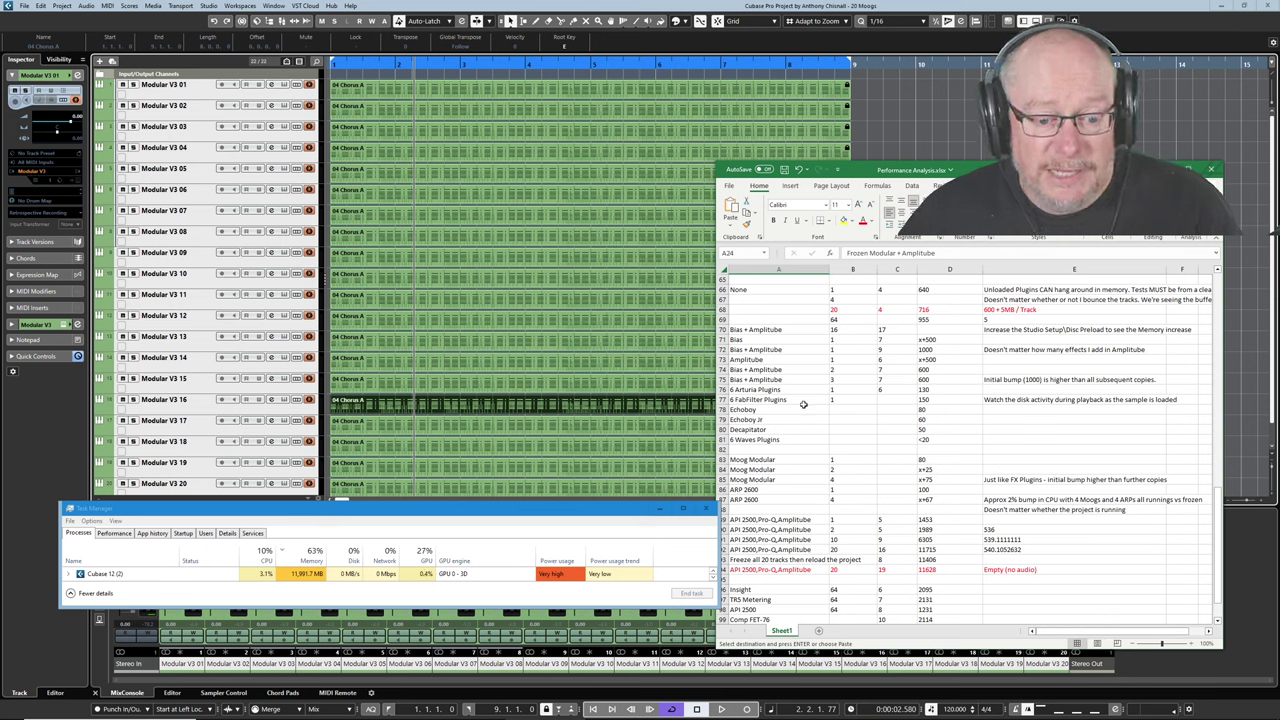
scroll(805, 389, "down", 1)
scroll(805, 389, "down", 1)
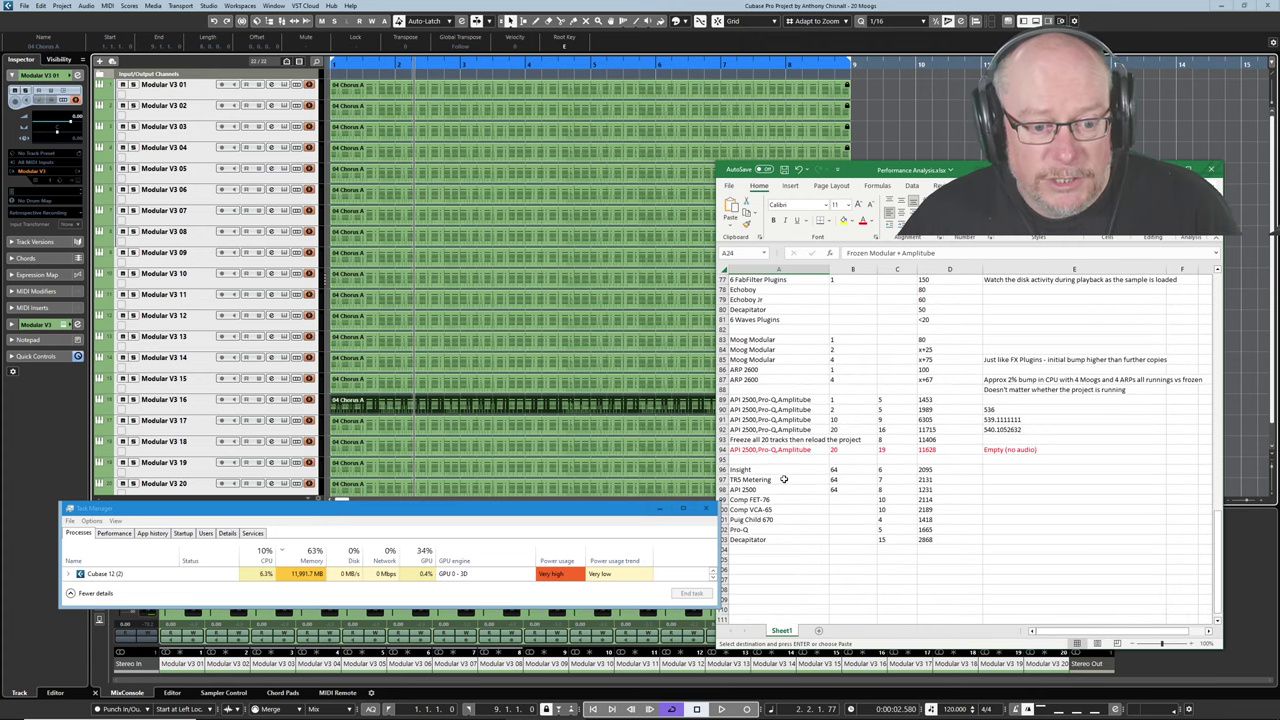
scroll(822, 495, "down", 1)
scroll(822, 495, "up", 2)
scroll(826, 490, "down", 2)
left_click(897, 489)
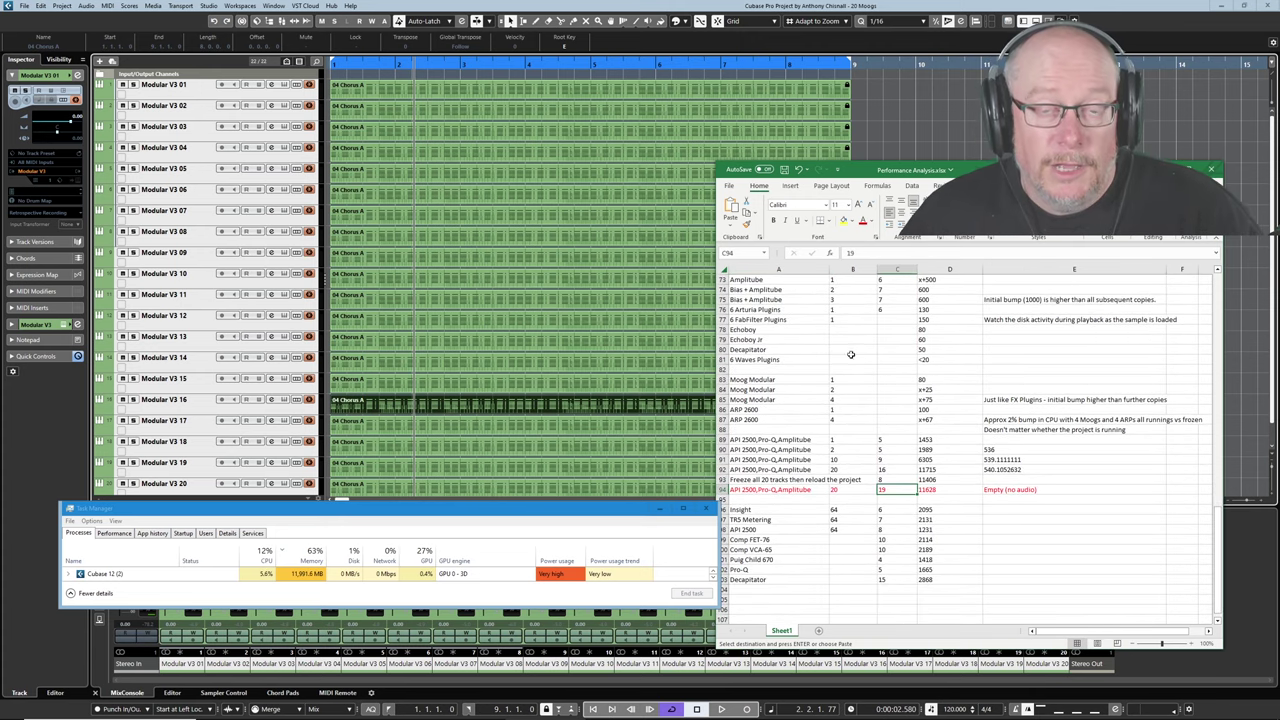
left_click(882, 509)
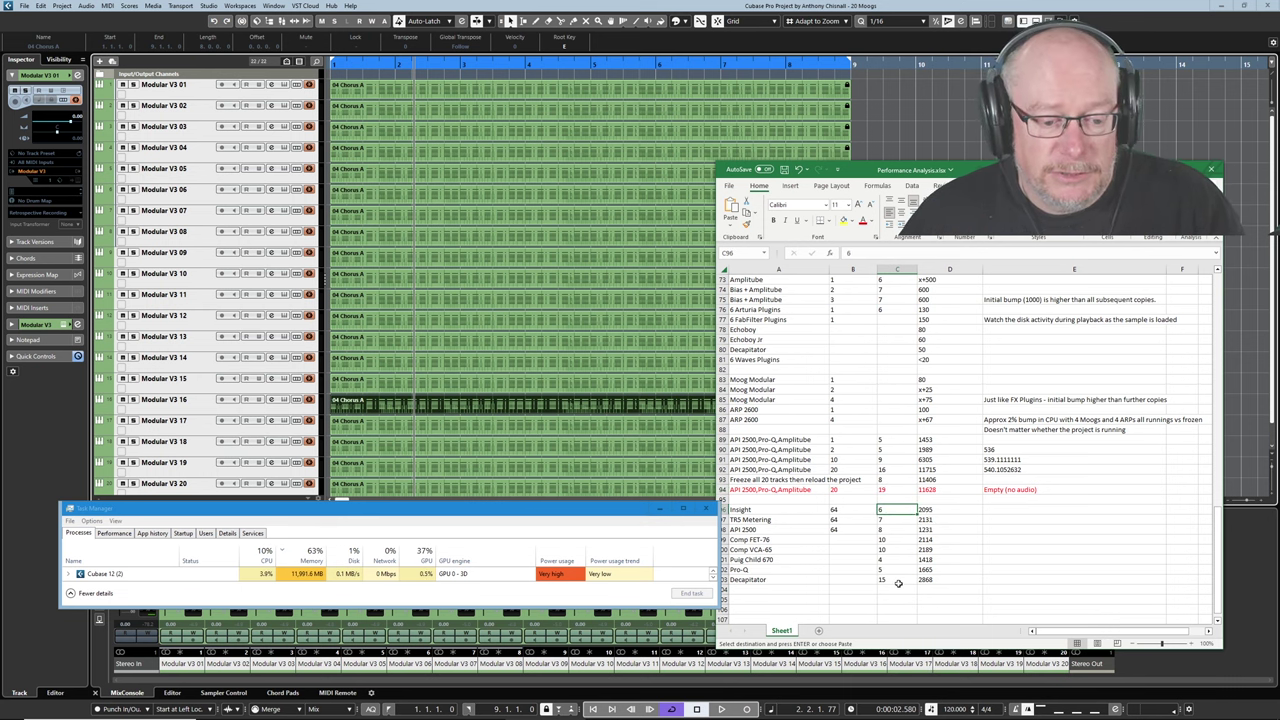
scroll(819, 541, "up", 1)
scroll(819, 541, "up", 1)
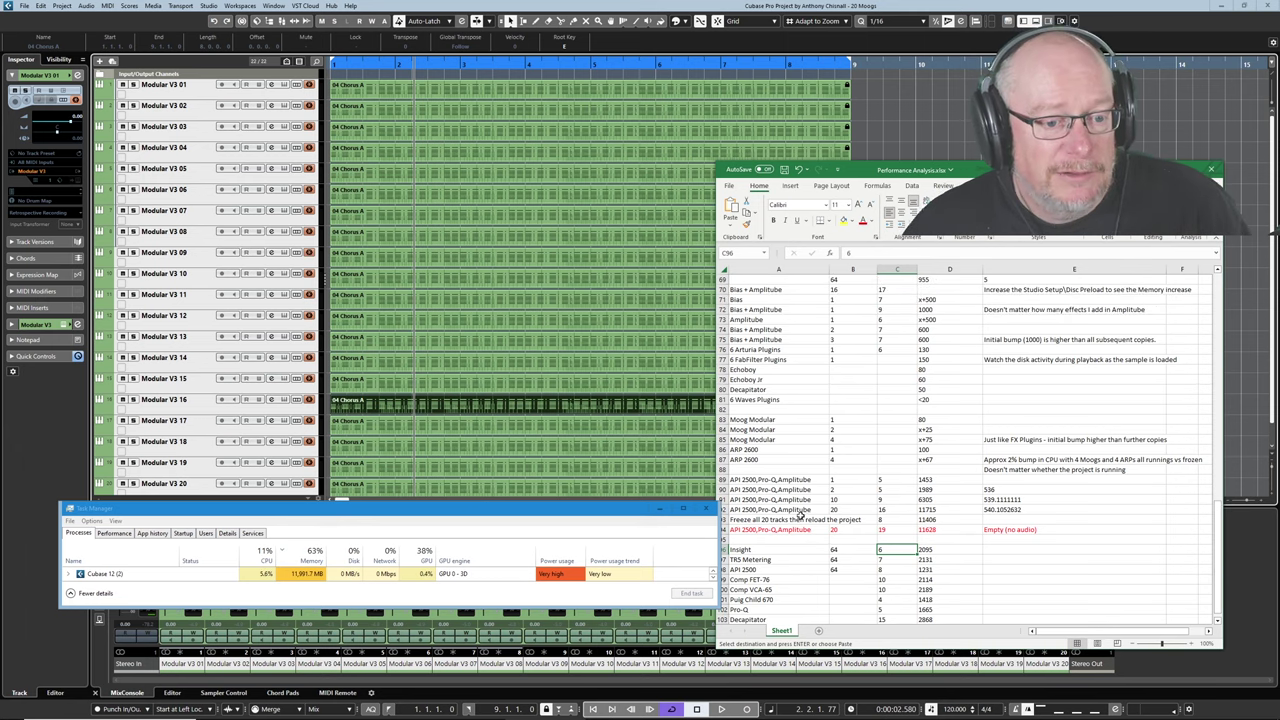
scroll(805, 521, "up", 20)
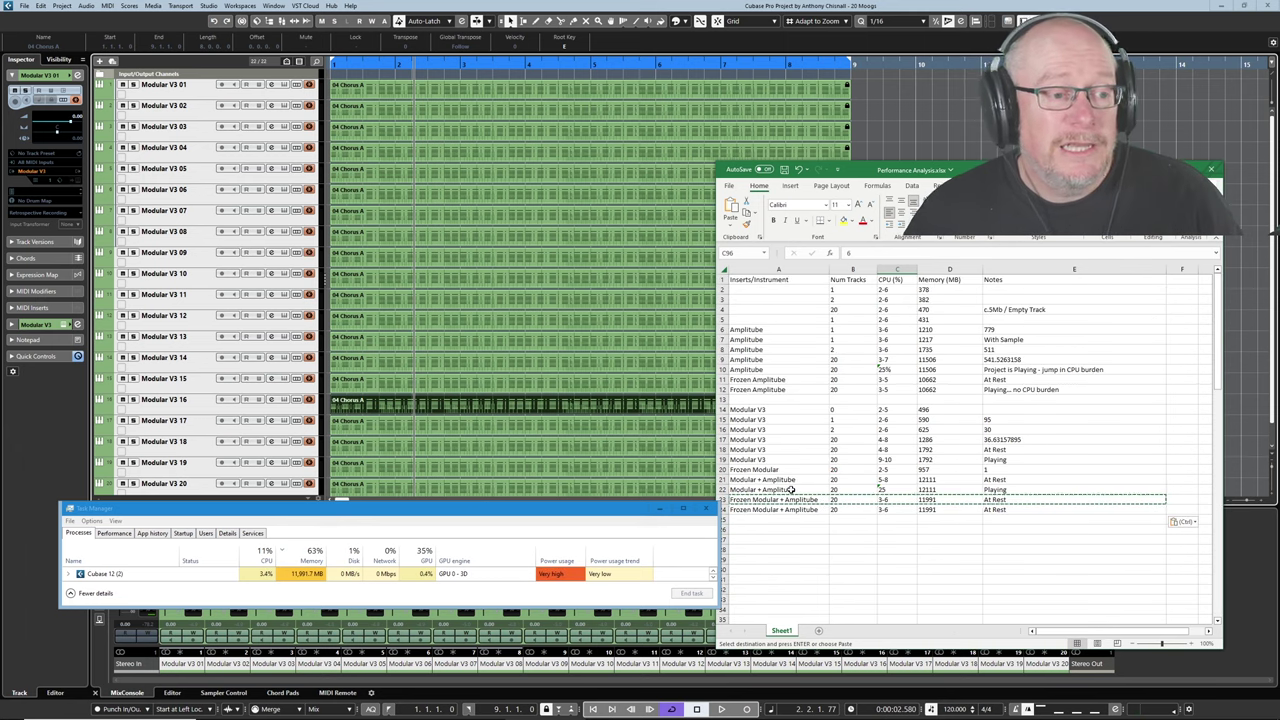